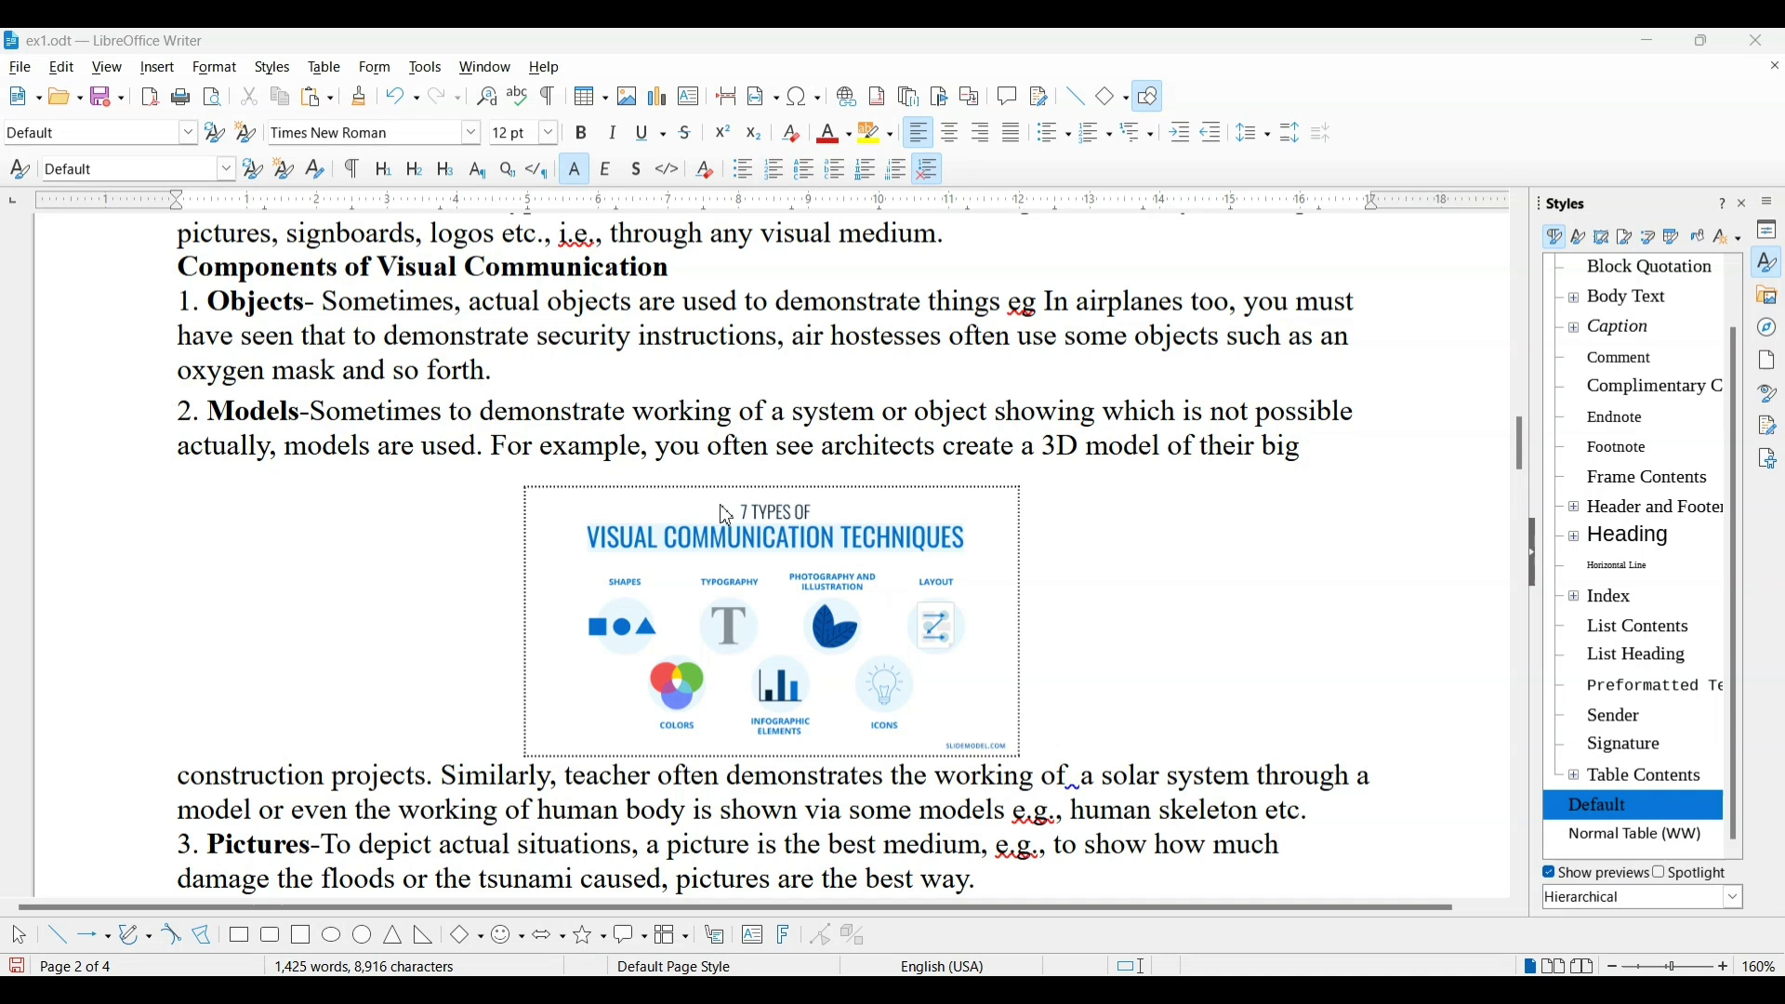
Step: Select the 'Visual Communication Techniques' infographic in point 2
click(834, 595)
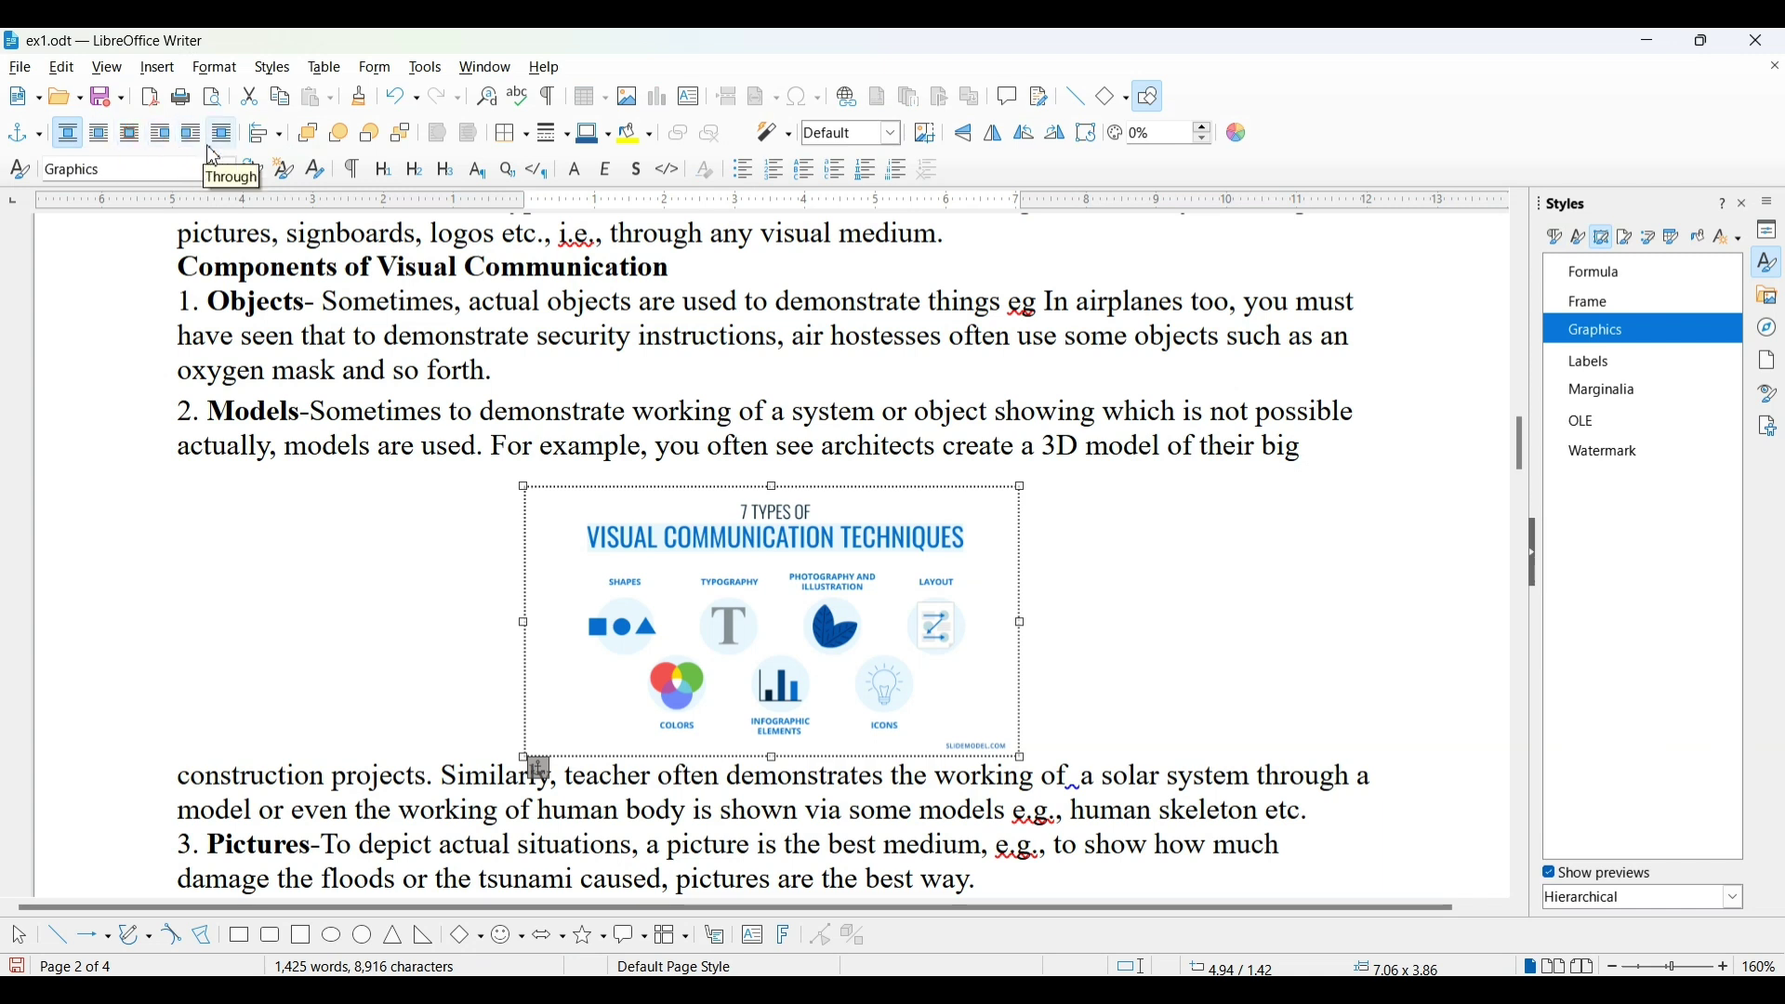
click(75, 141)
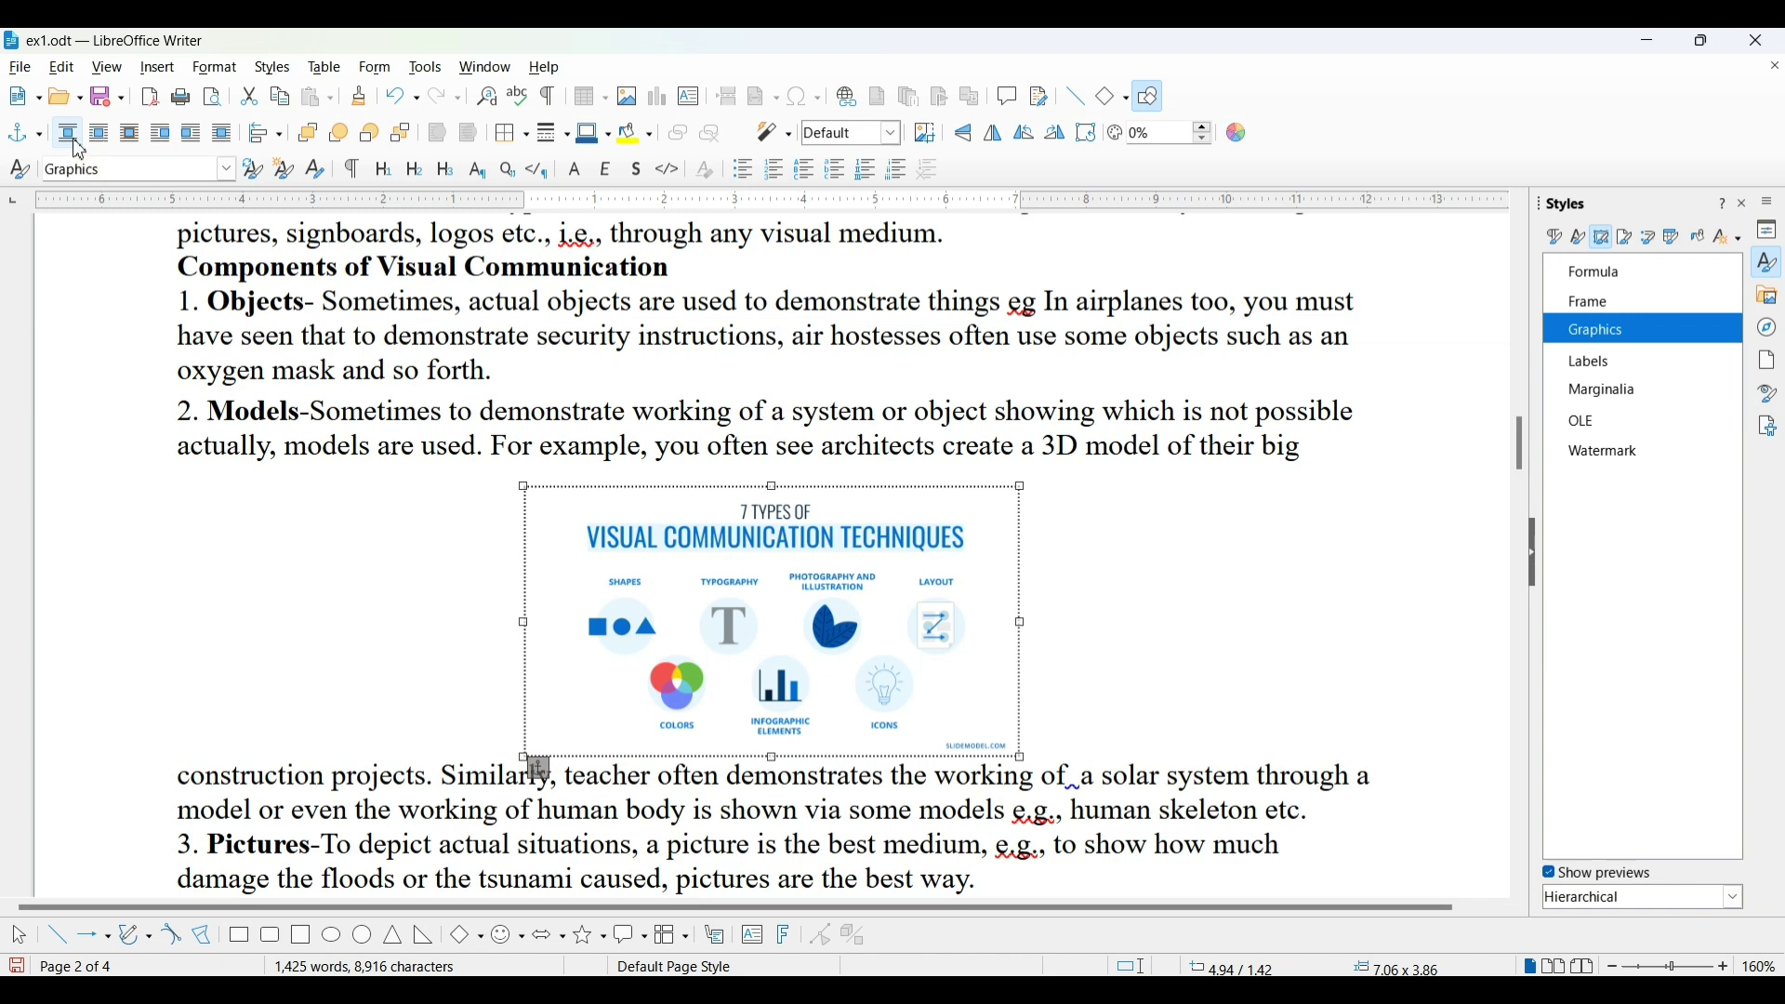
click(74, 141)
click(304, 142)
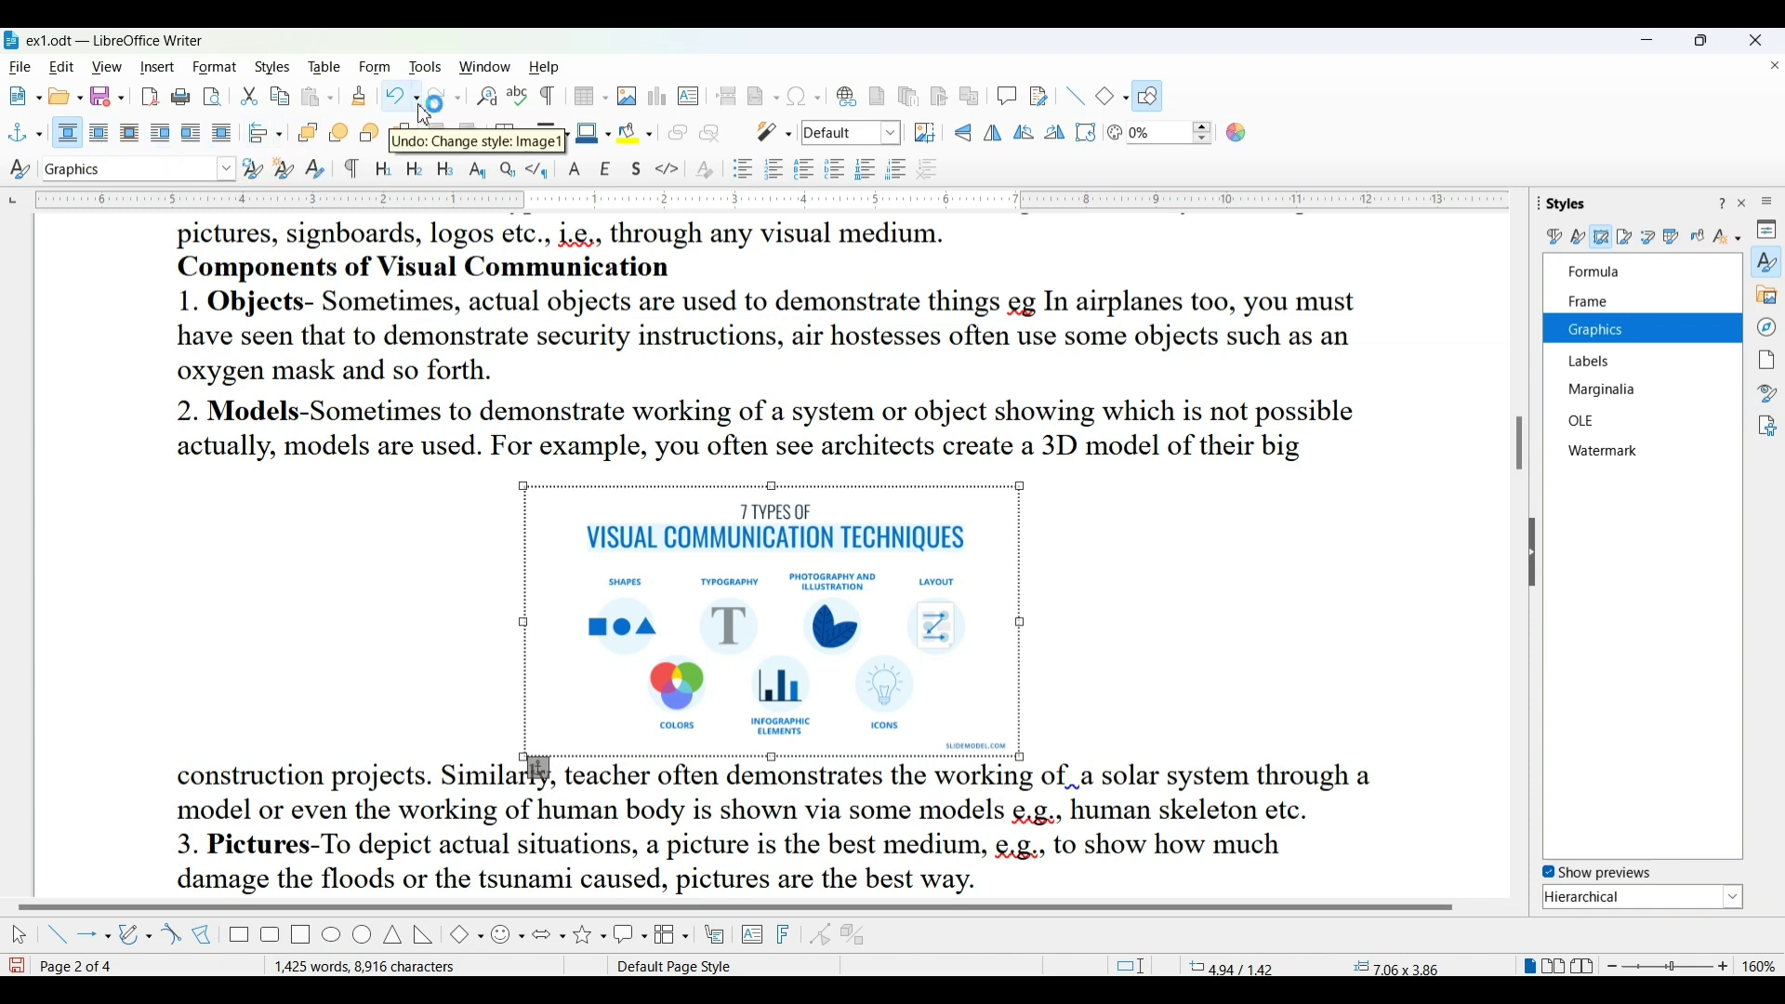
click(468, 139)
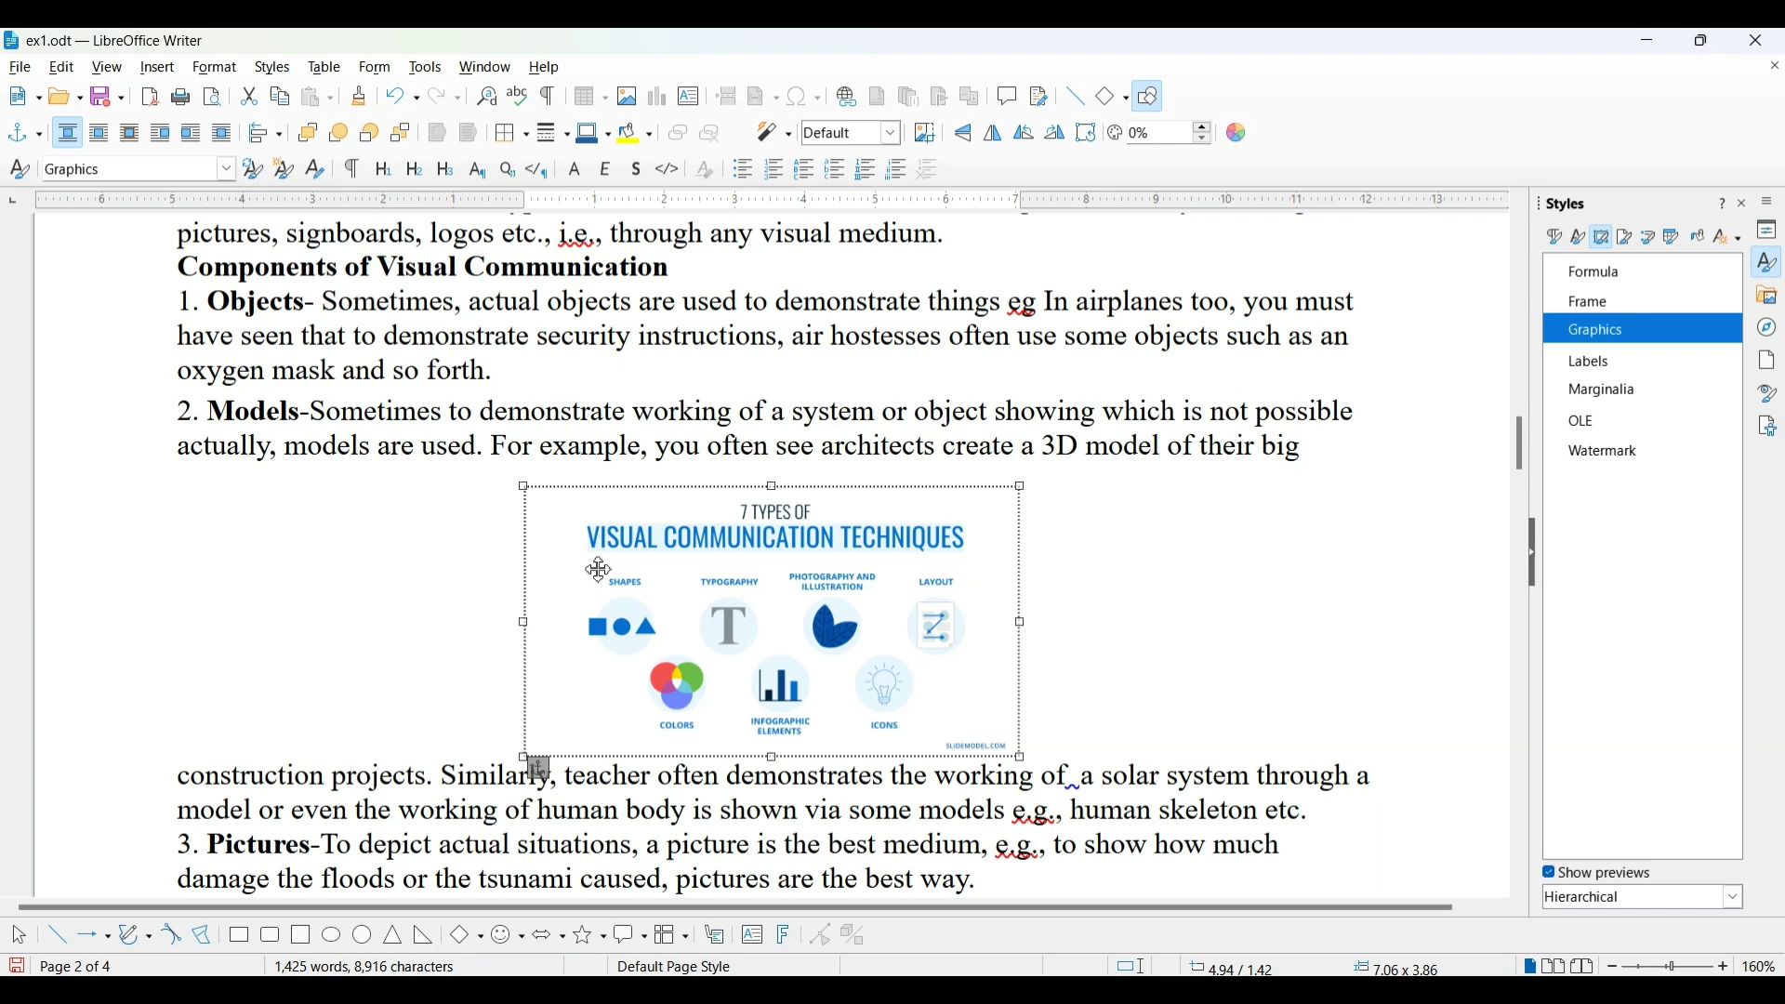
click(74, 151)
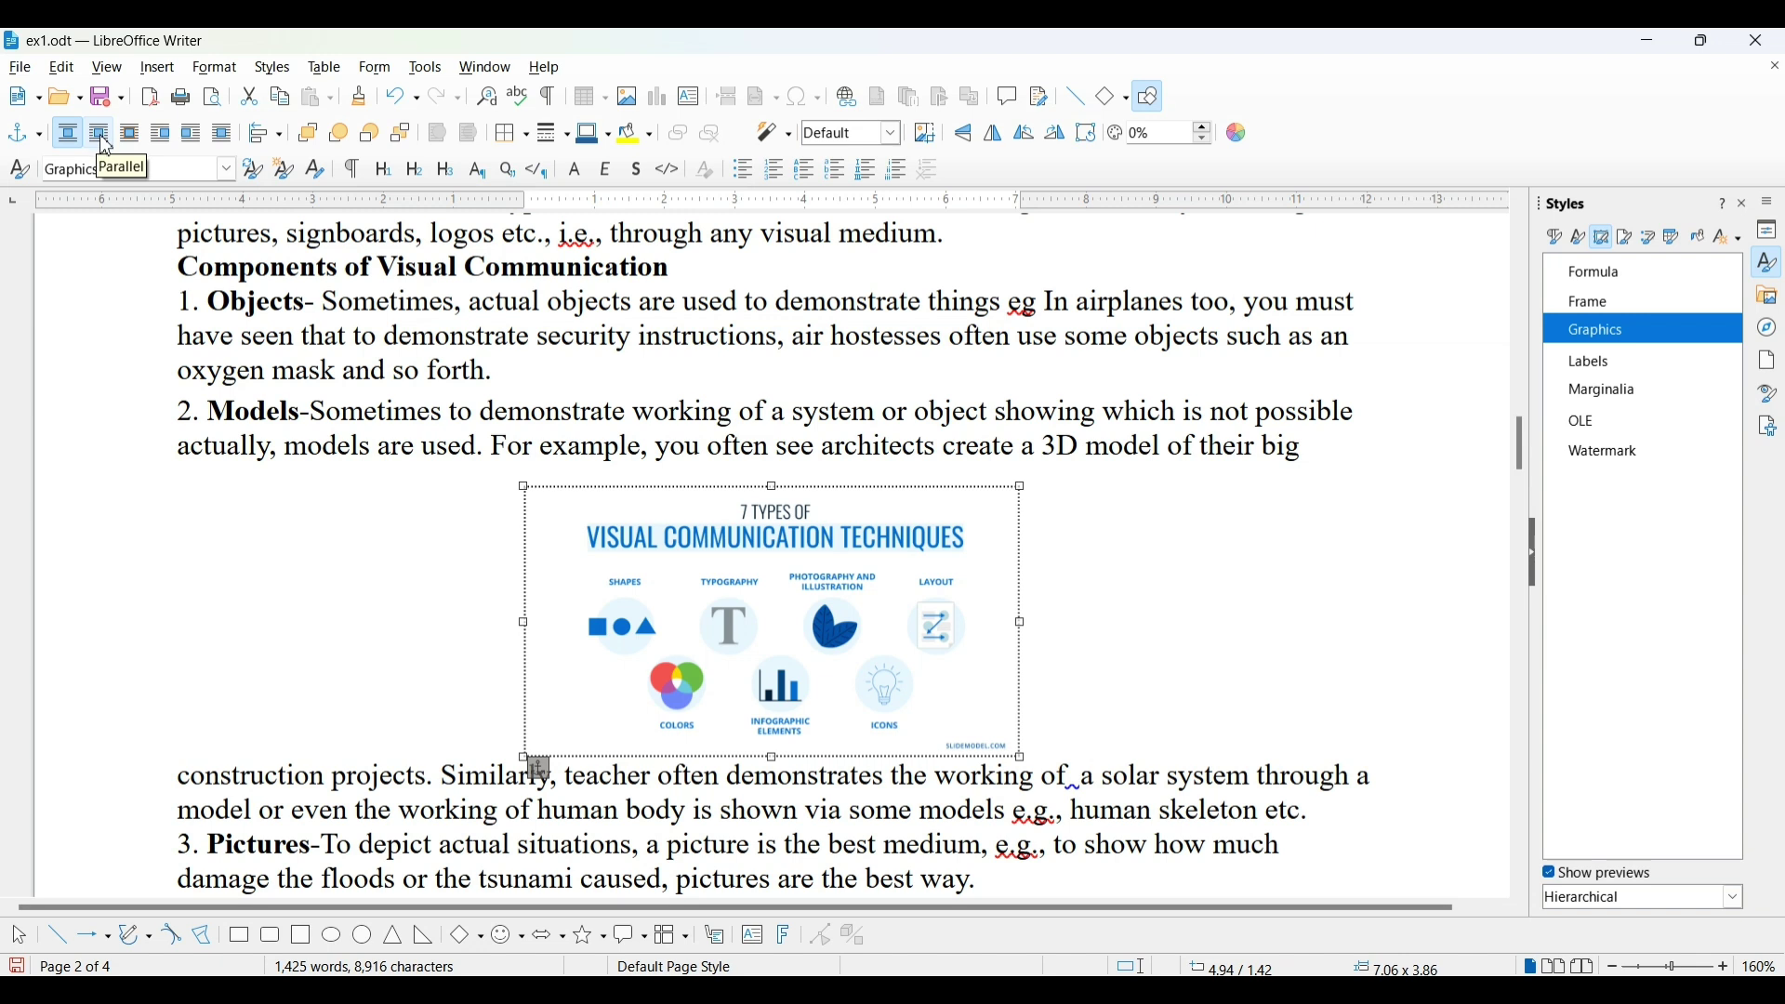
Step: Apply Parallel wrap to the infographic and nudge it slightly to the left
click(100, 135)
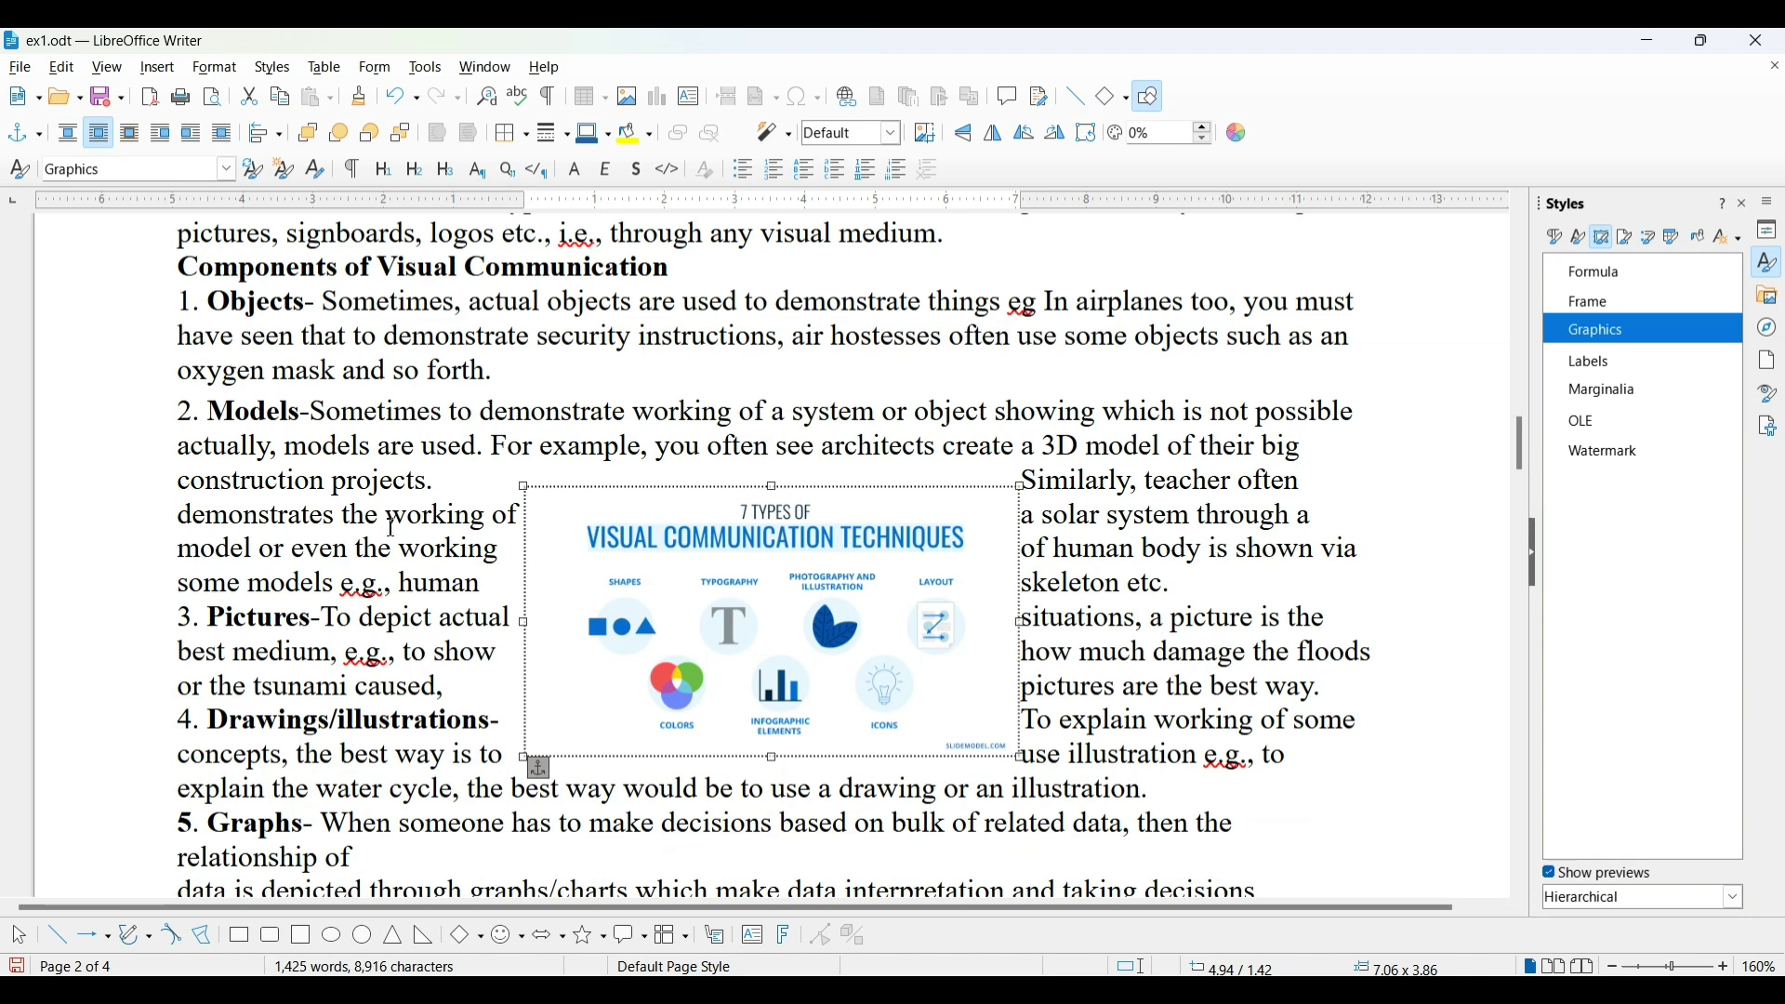
click(545, 615)
mouse_move(608, 605)
mouse_down()
mouse_move(713, 618)
mouse_move(689, 566)
mouse_move(704, 513)
mouse_move(813, 512)
mouse_move(640, 490)
mouse_up()
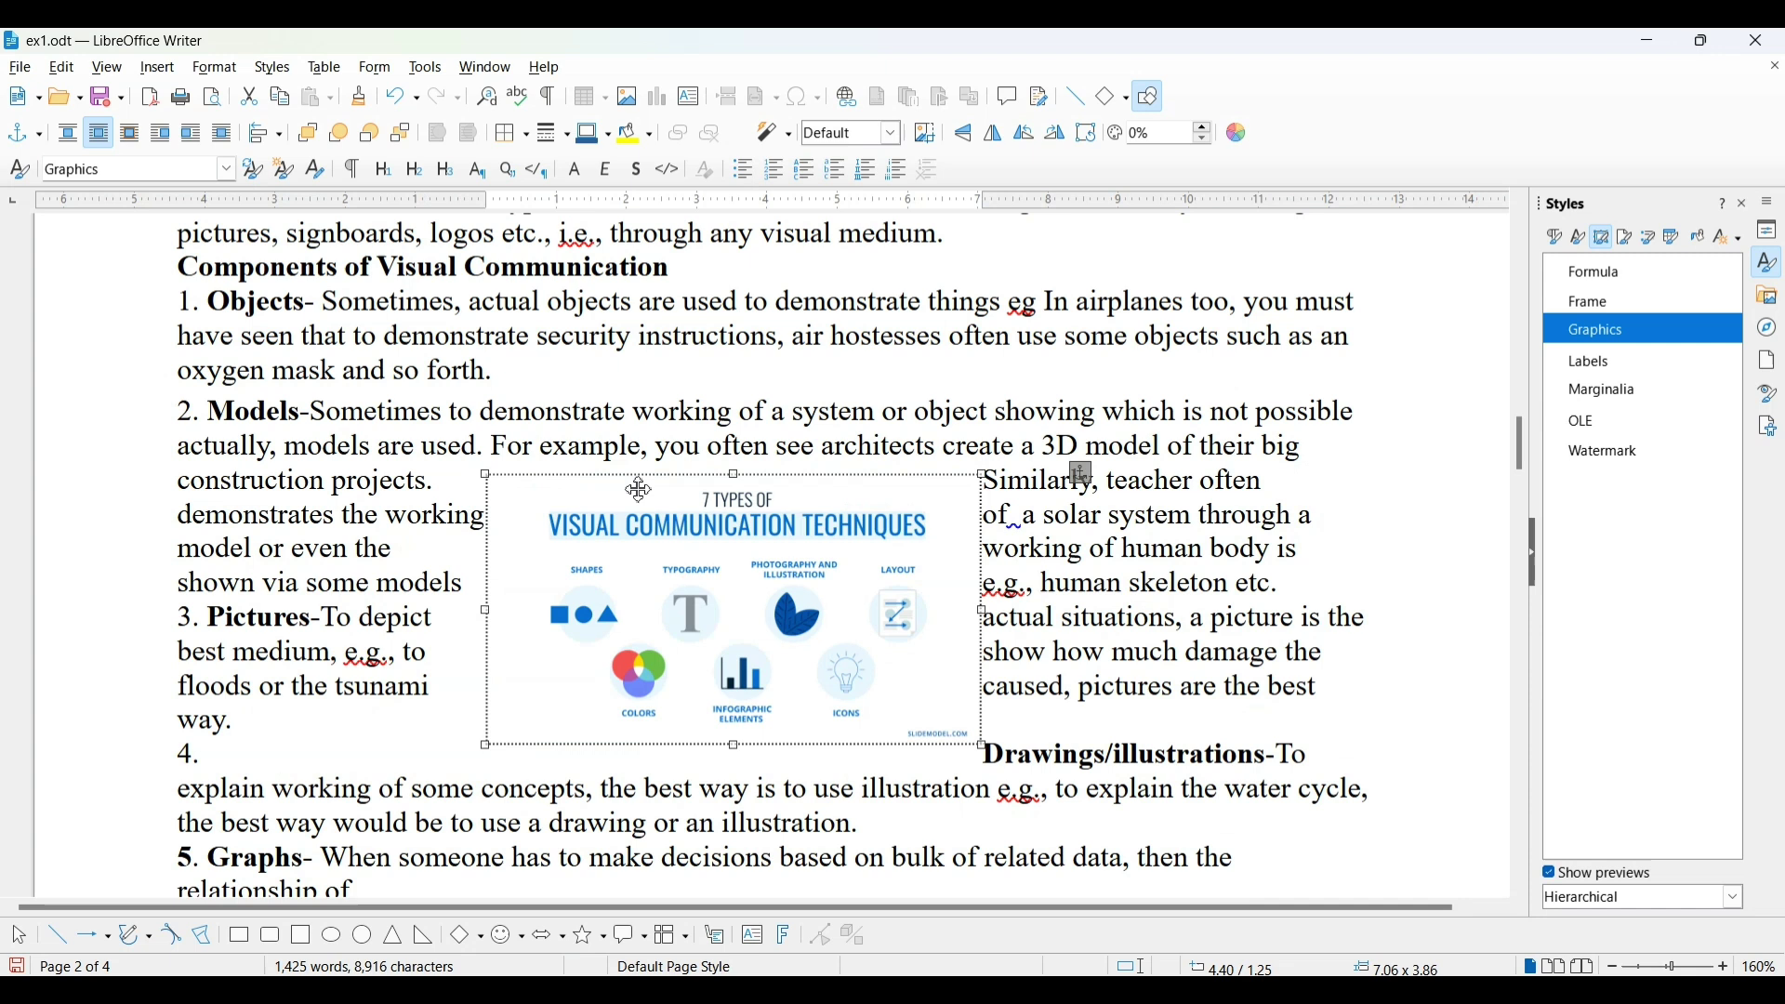
Step: Drag the infographic further right and apply Optimal wrap so text runs along its left side
click(136, 140)
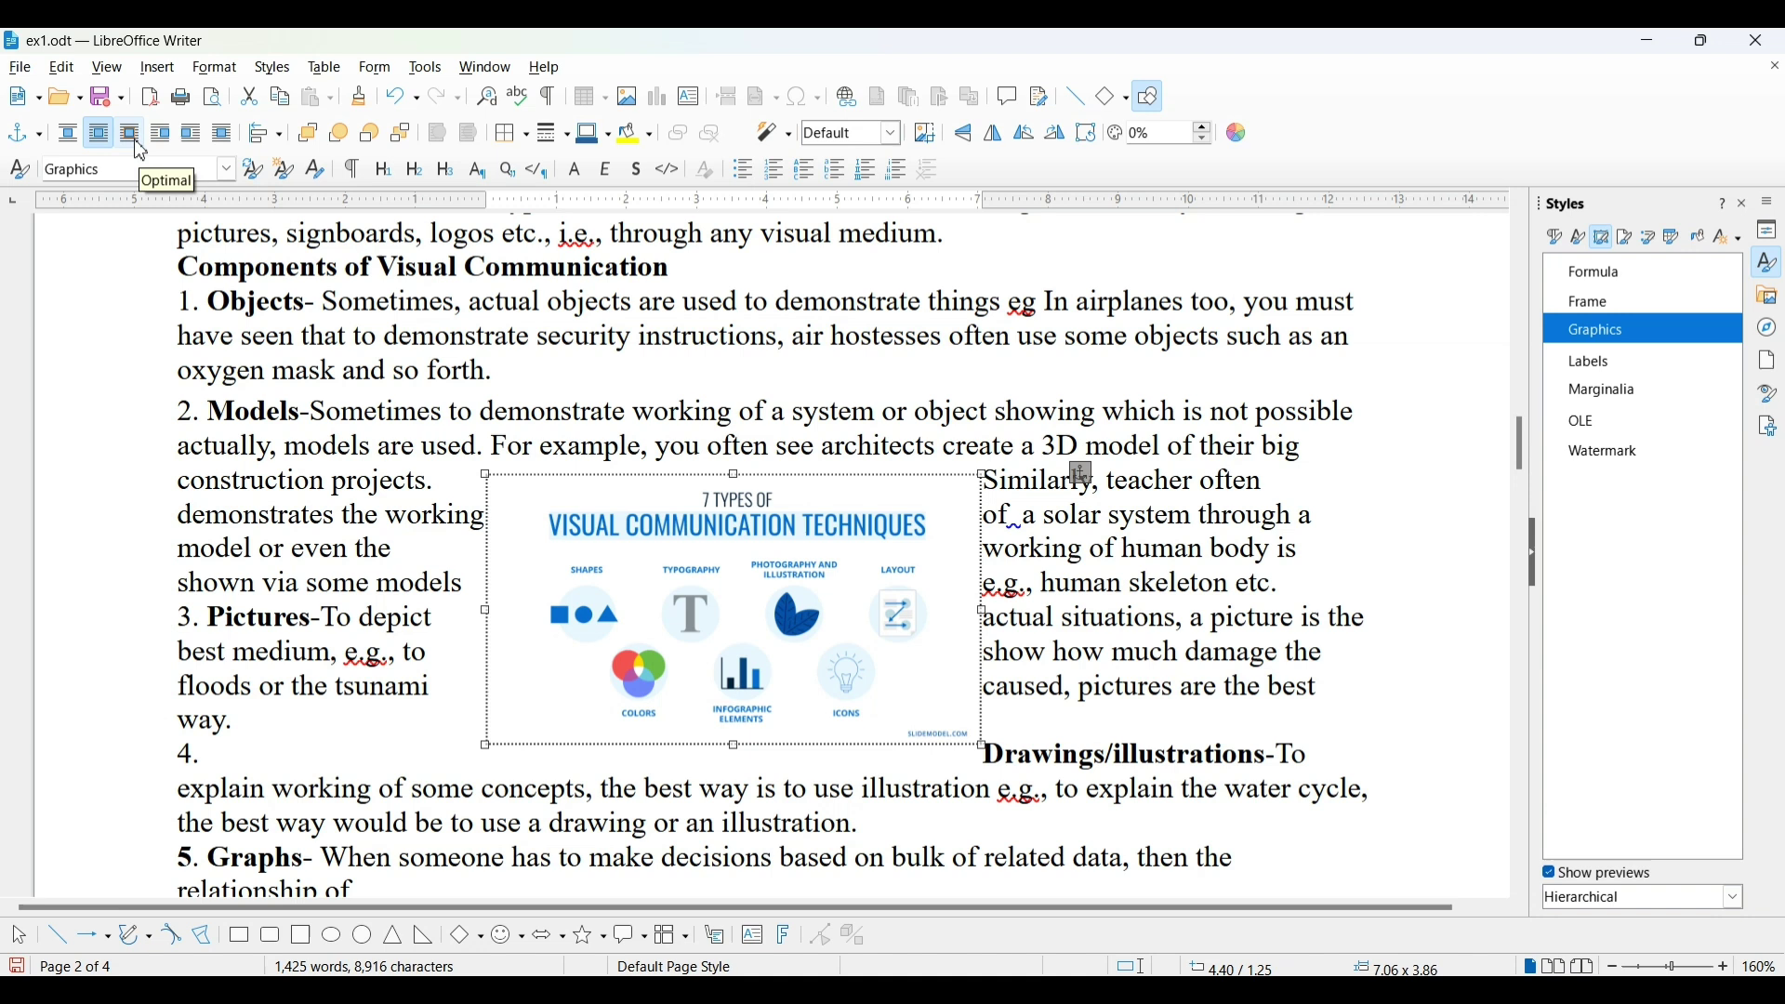
drag(668, 639, 1053, 610)
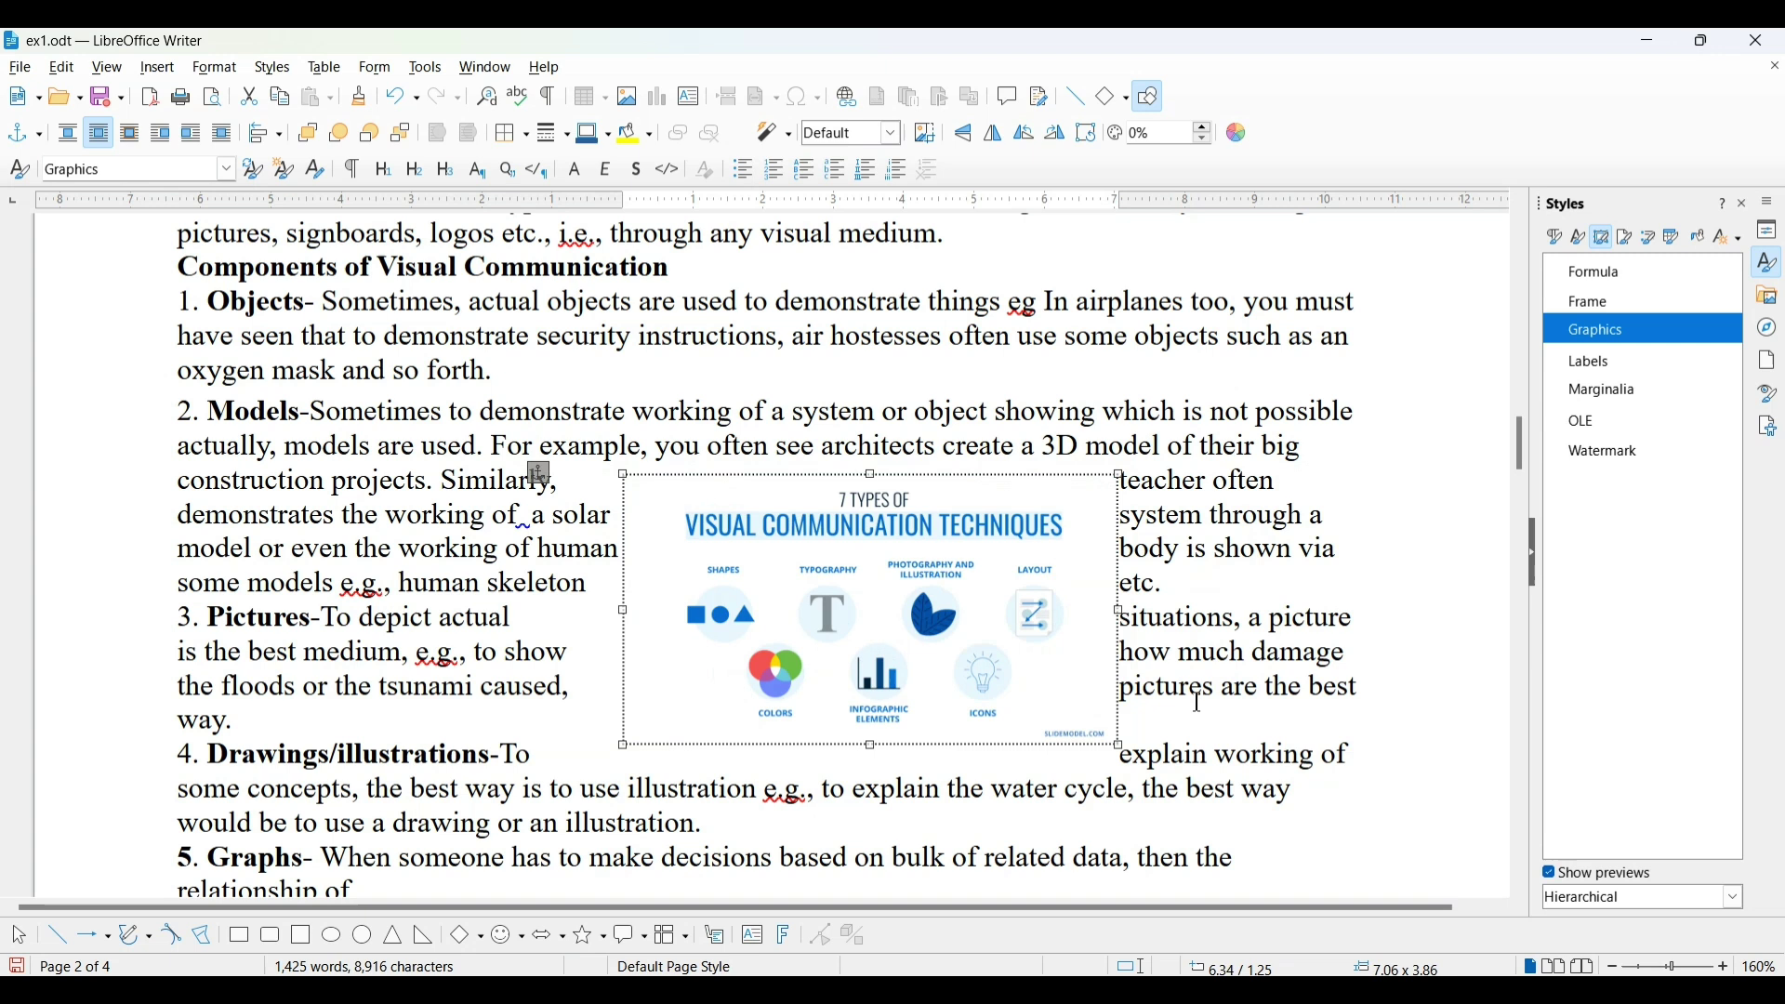
click(131, 139)
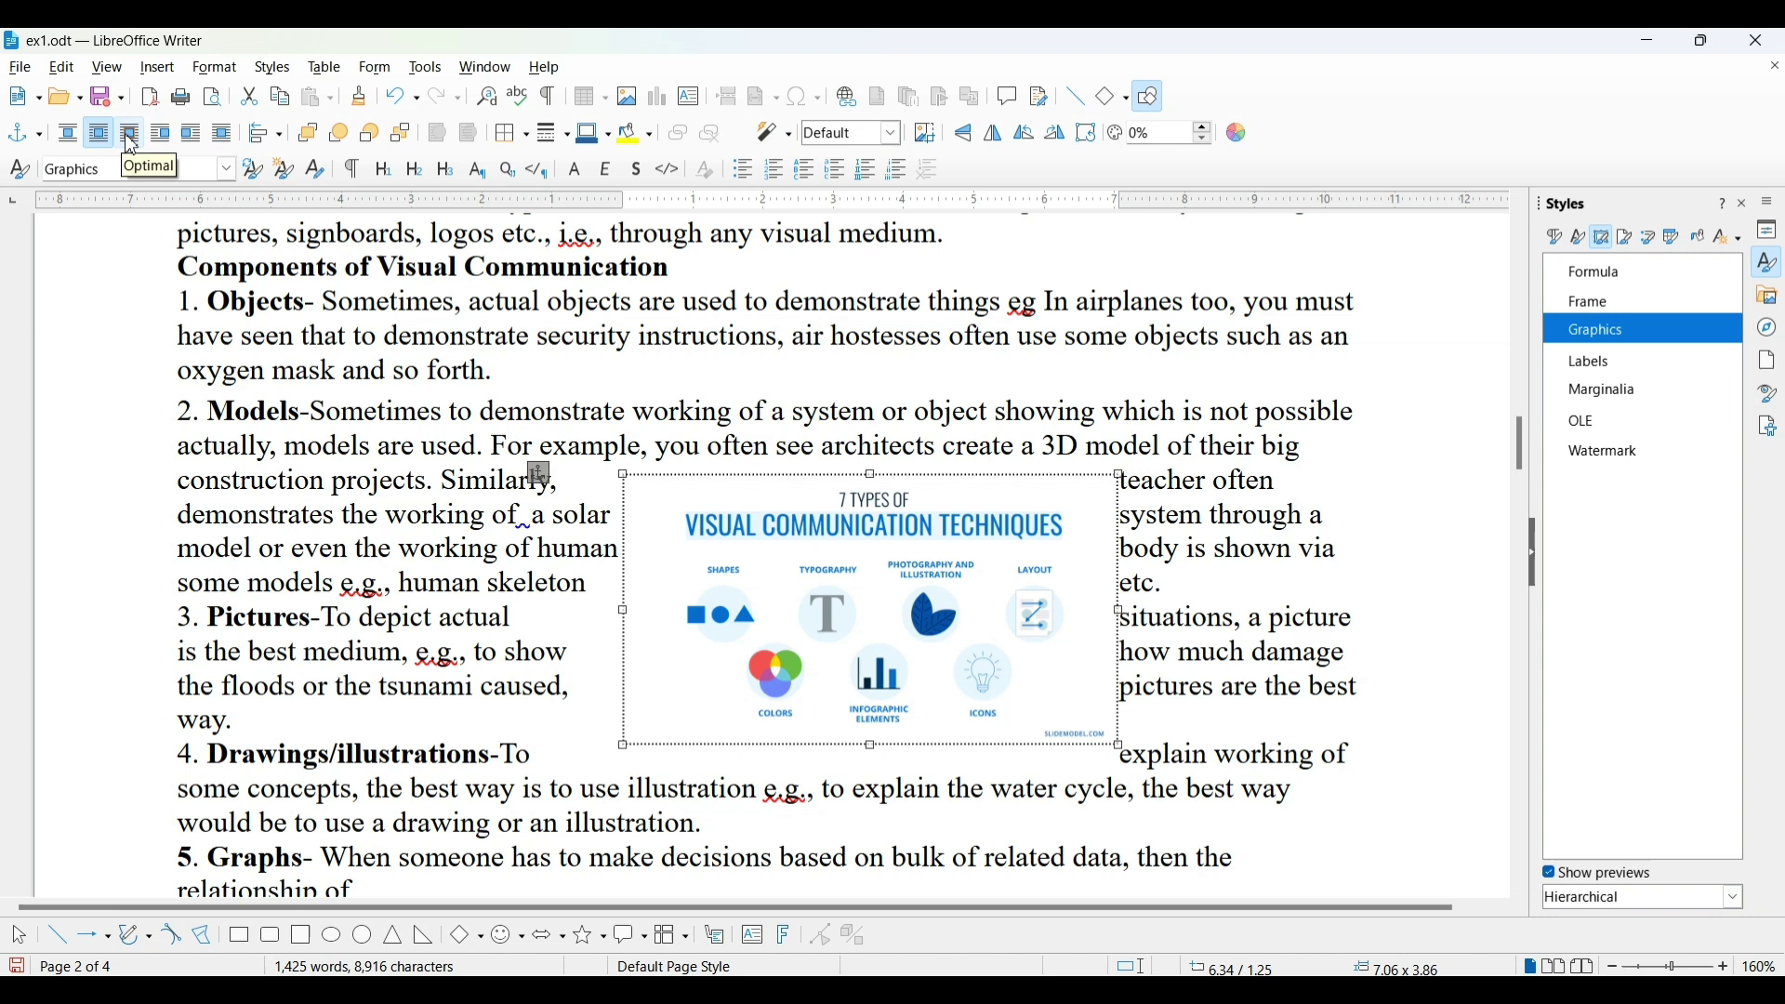
click(130, 135)
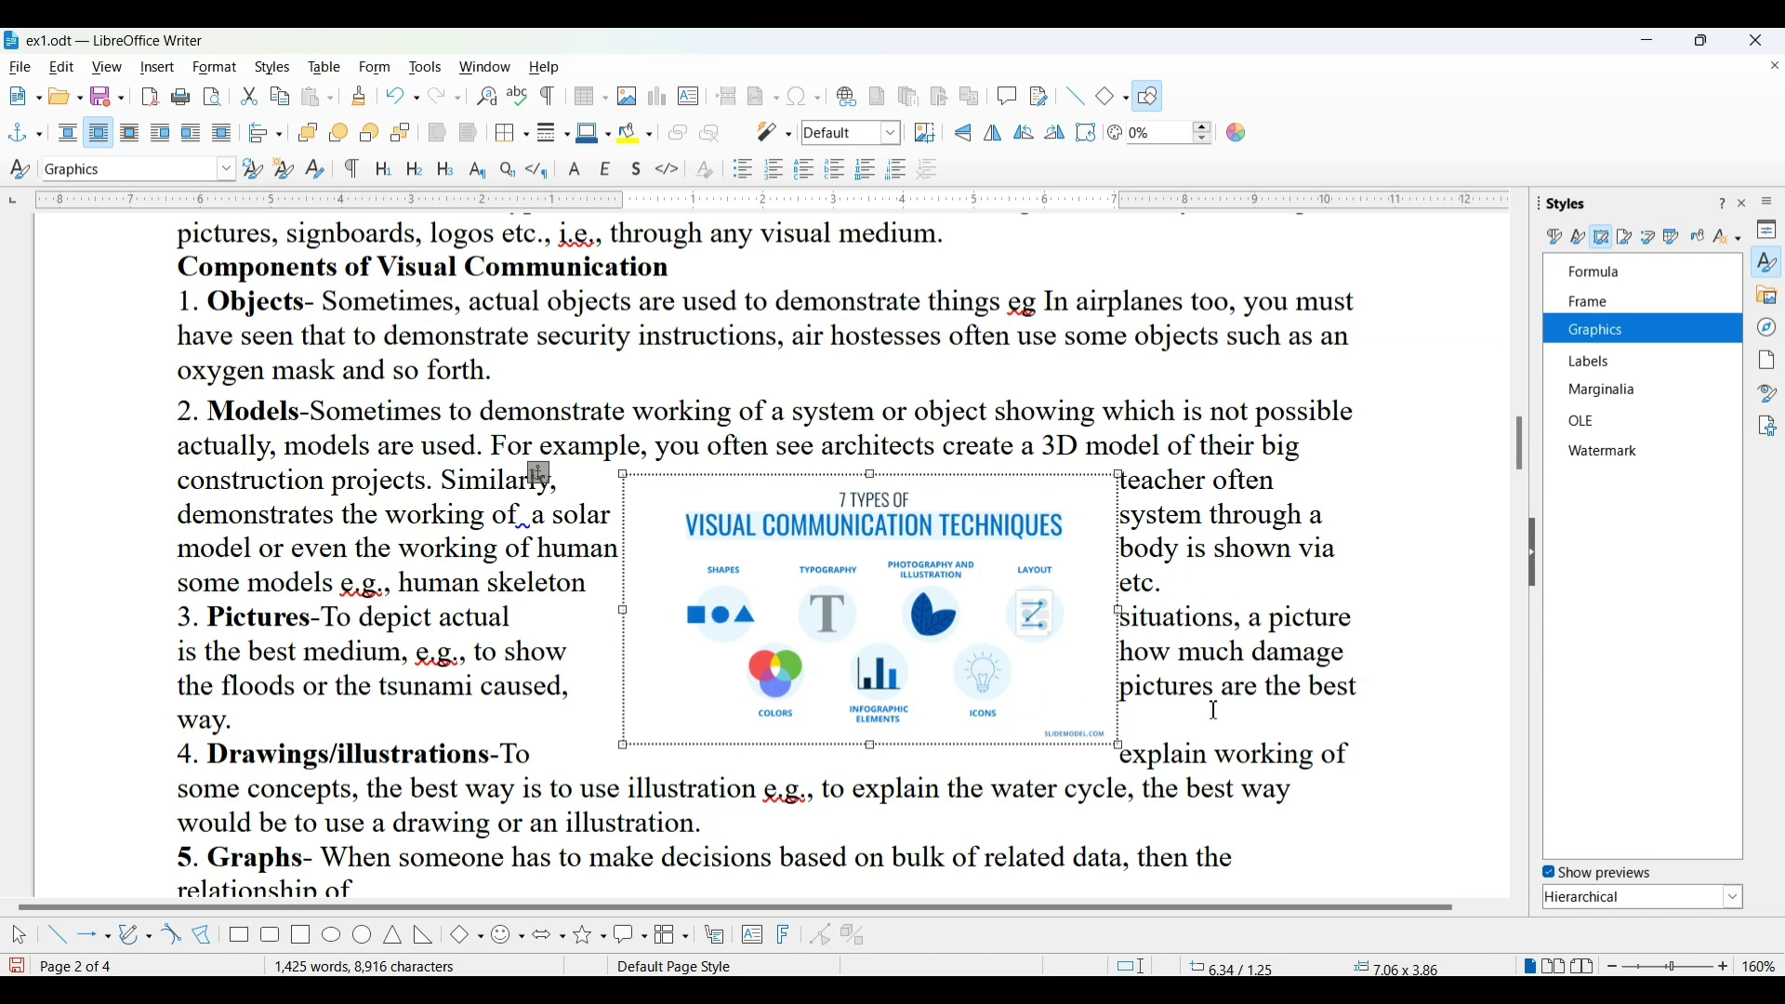
click(136, 151)
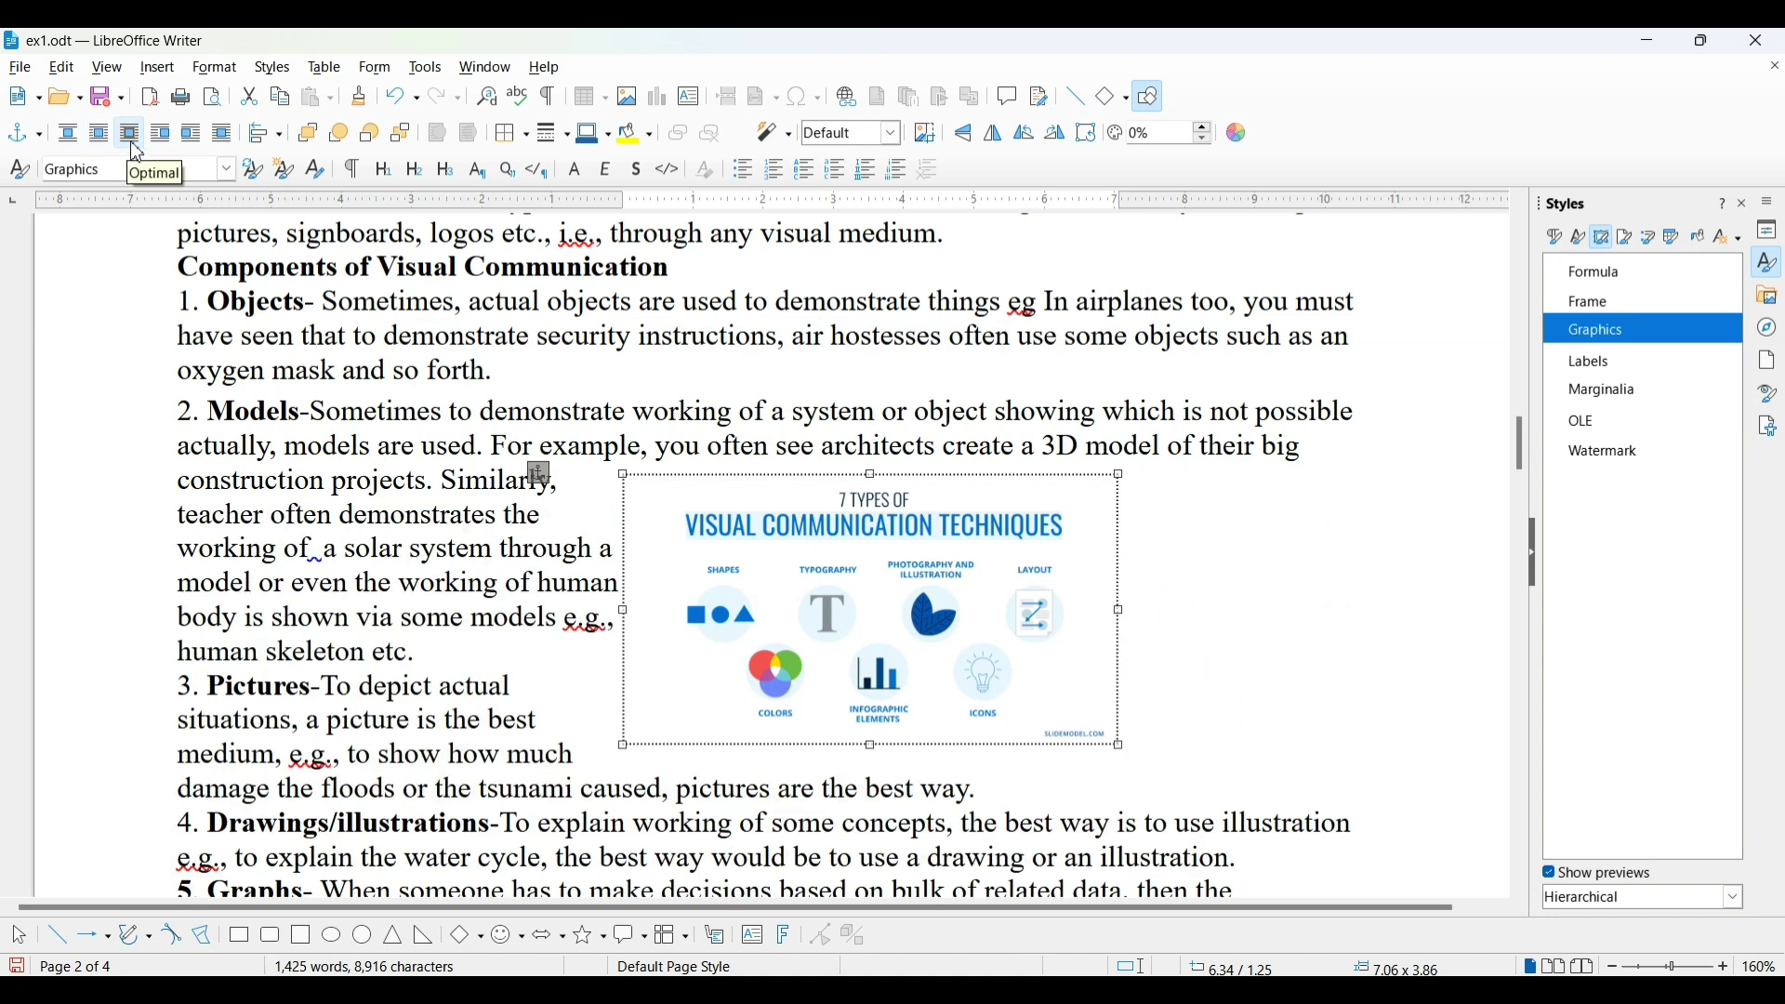
Step: Move the infographic back left, try Optimal wrap, then undo to restore Parallel wrap
click(137, 153)
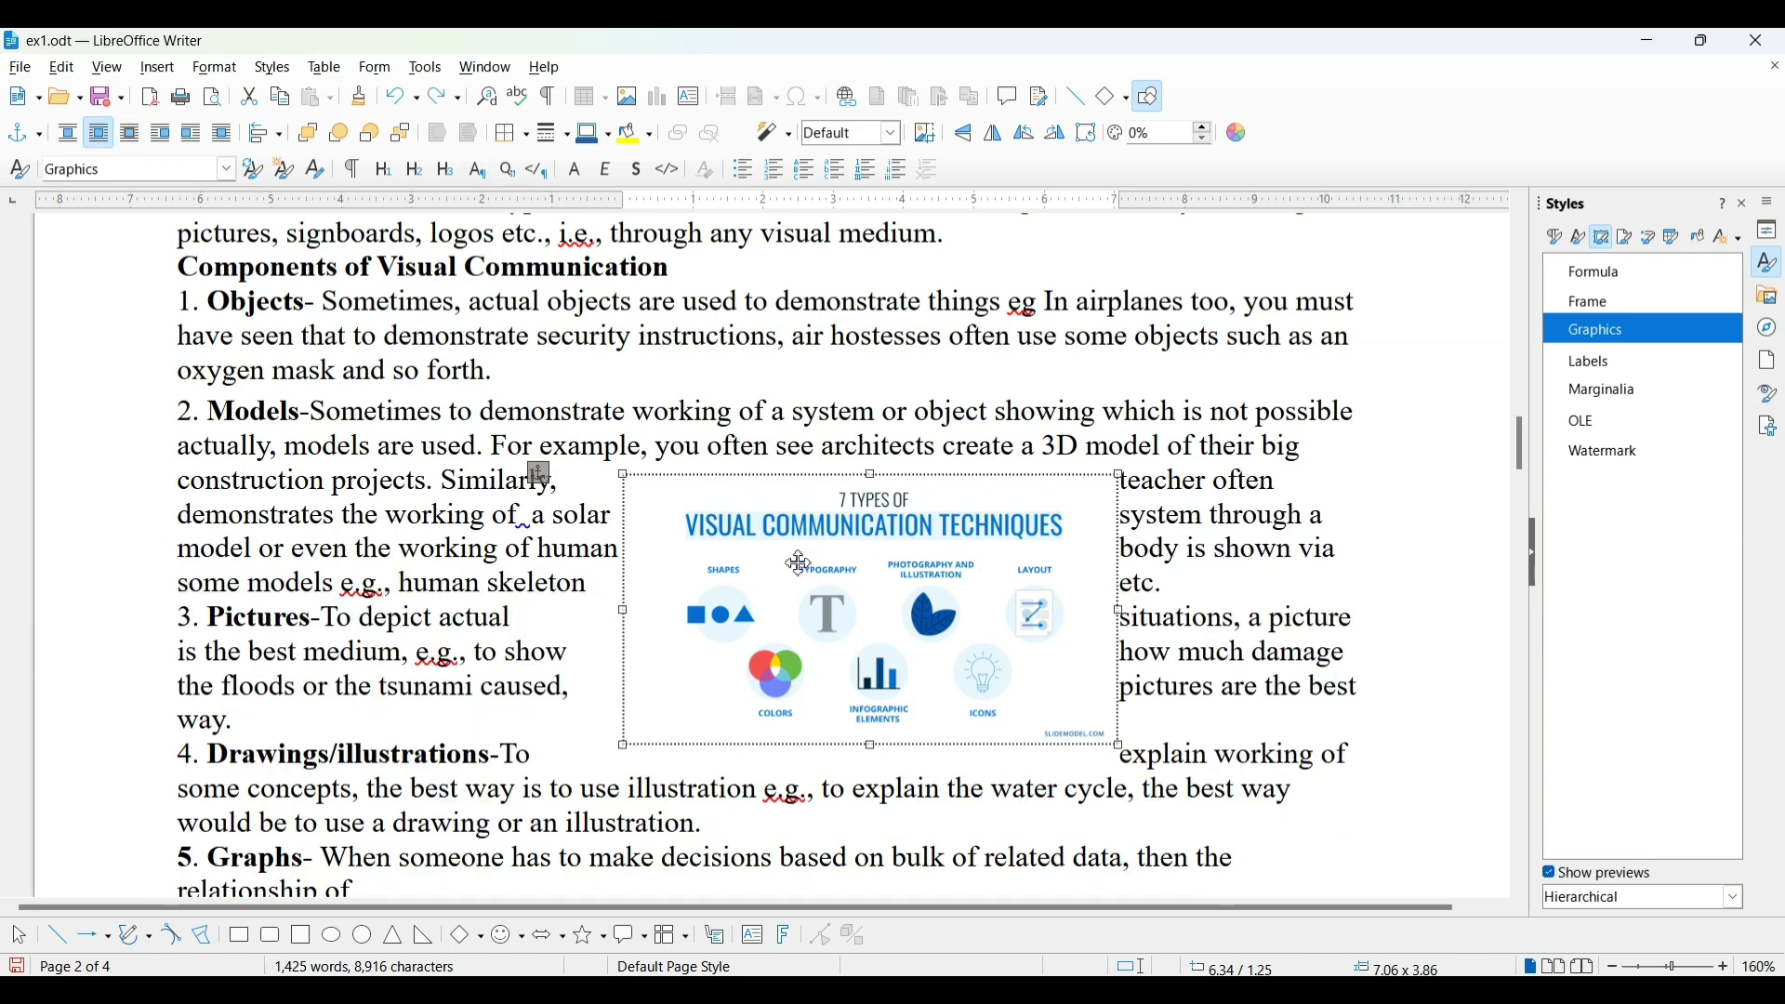
drag(793, 562, 568, 559)
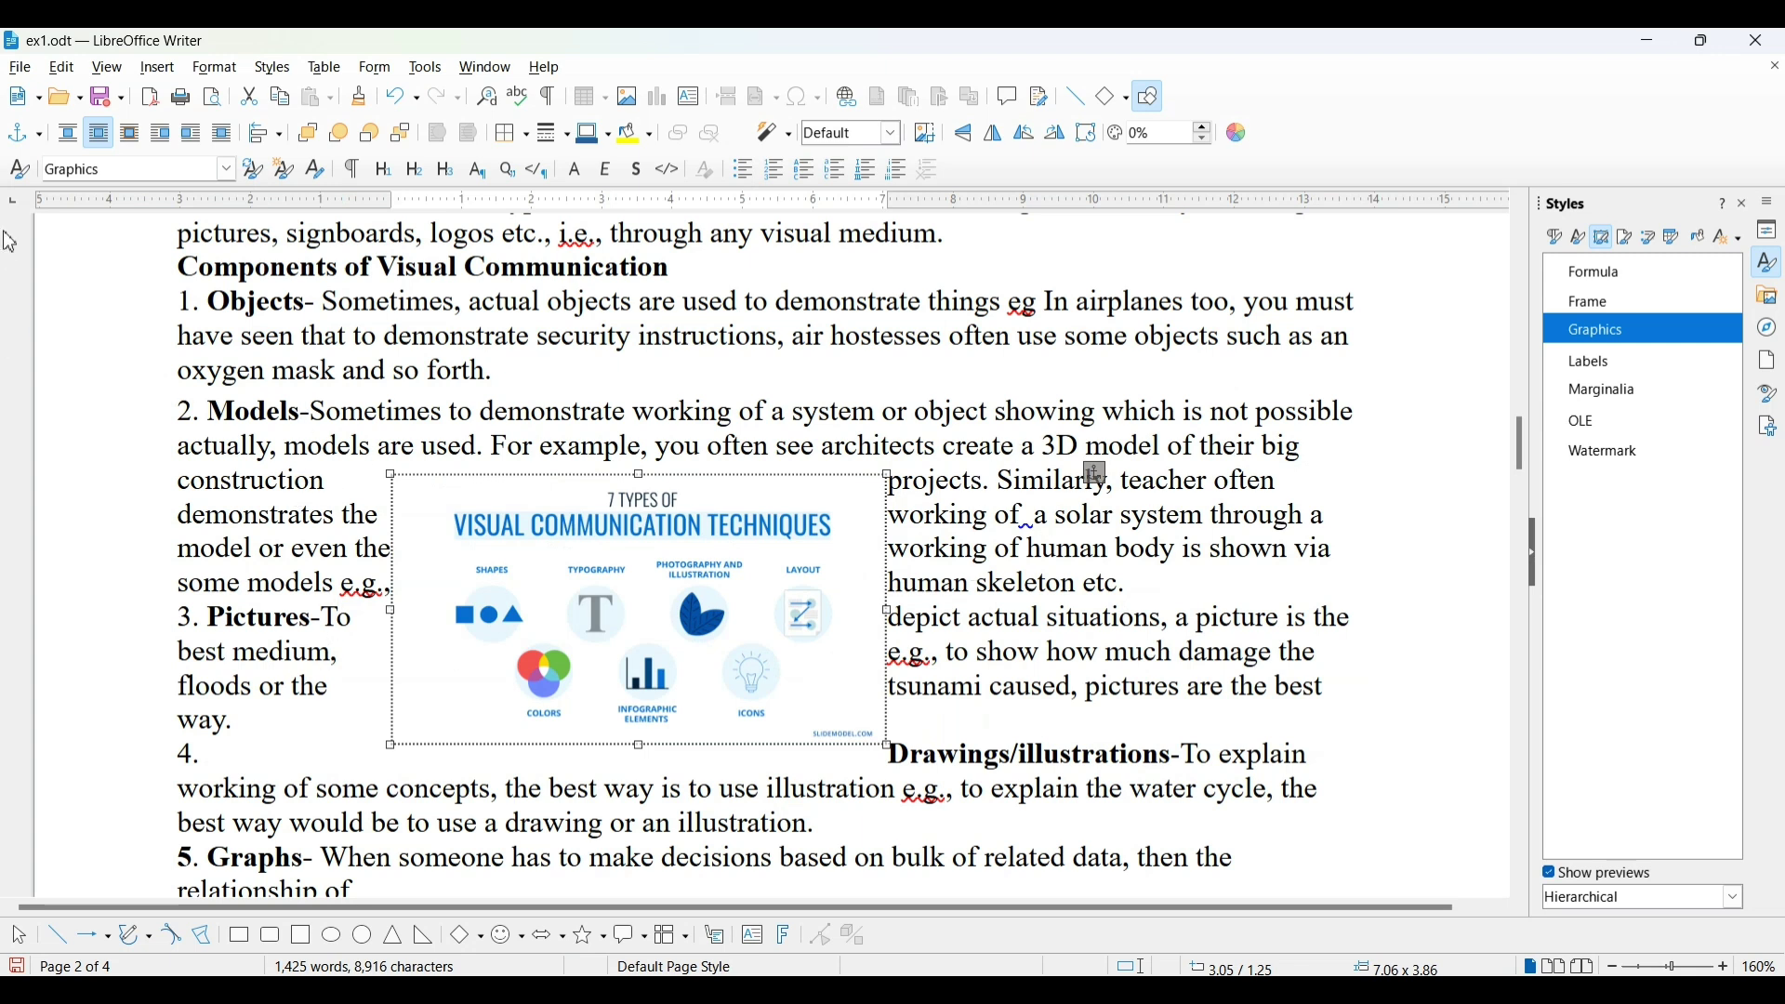
click(130, 139)
click(131, 142)
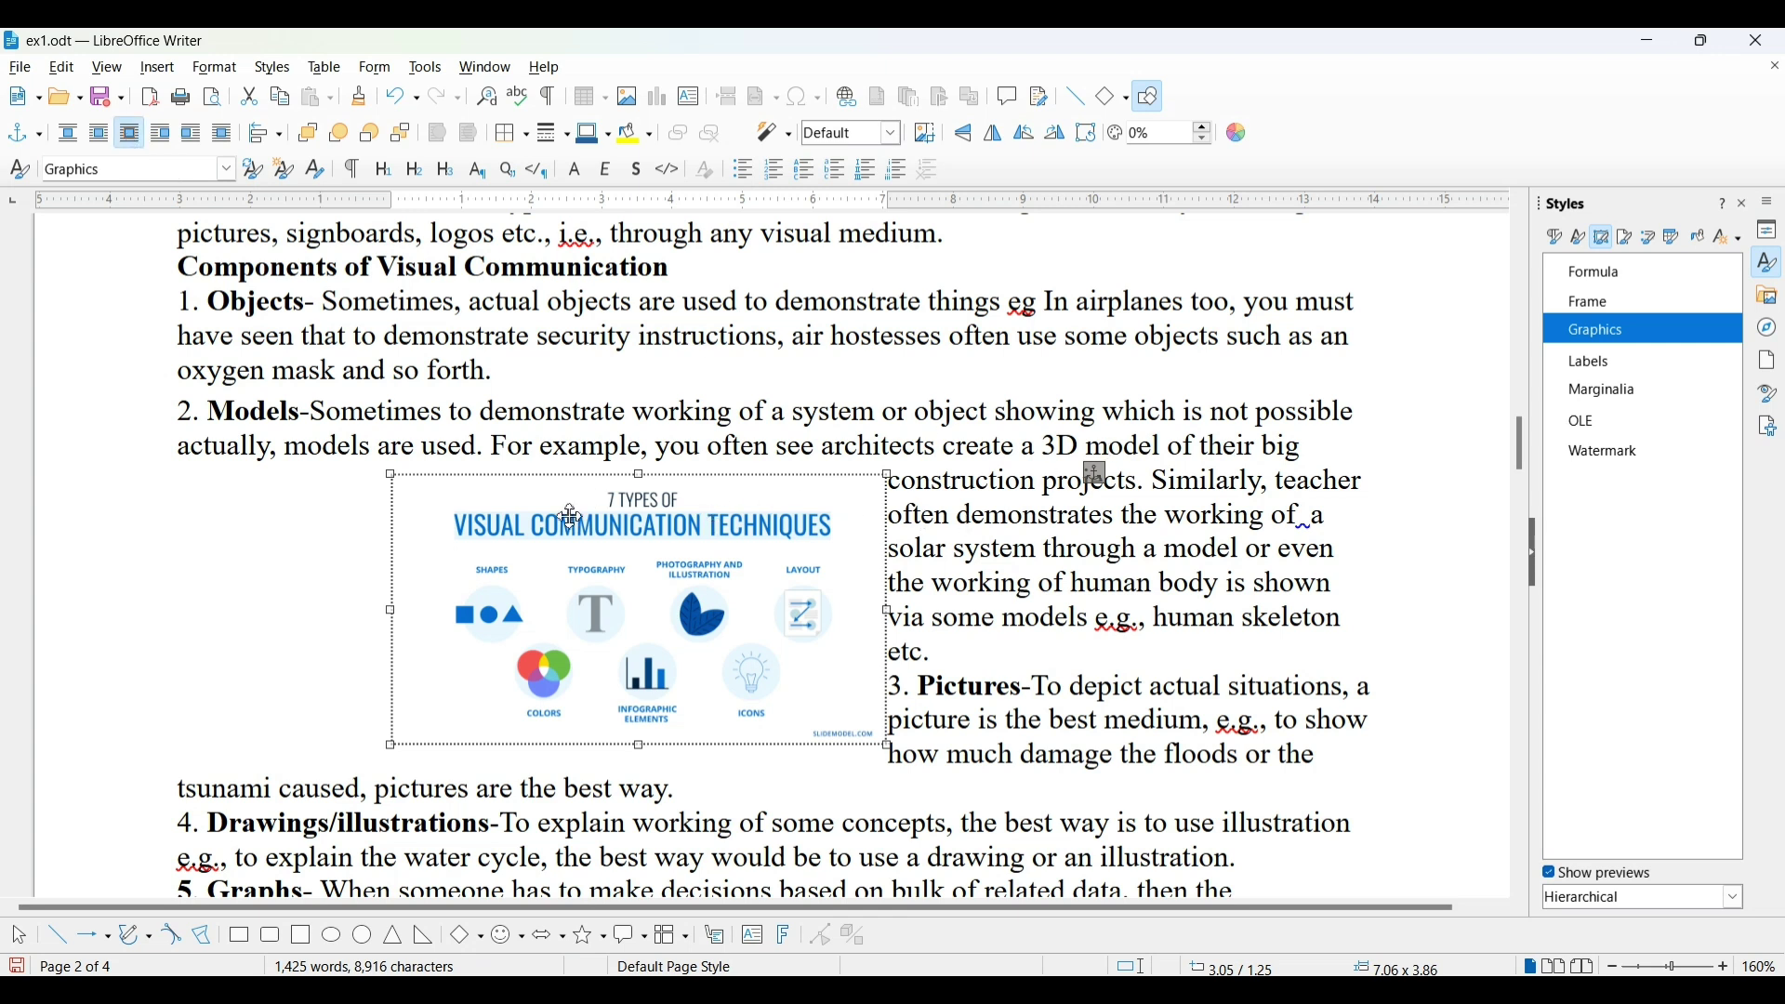
key(ctrl+z)
key(ctrl+z)
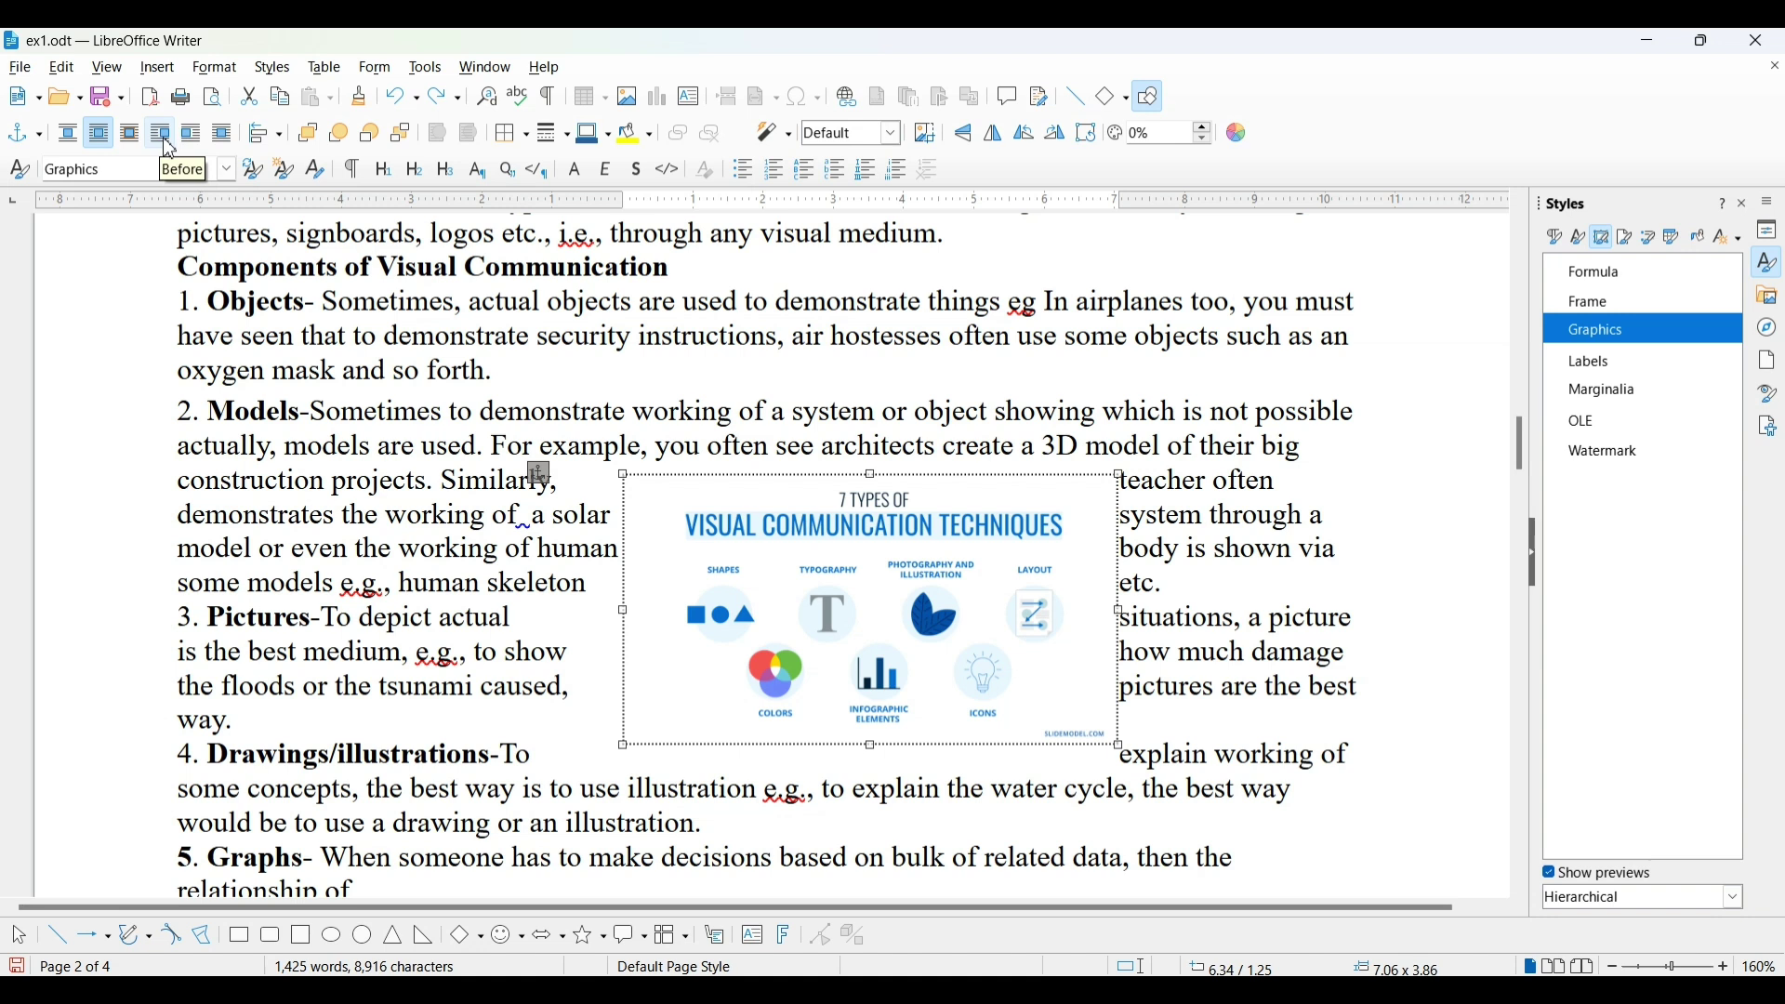
Step: Apply Before wrap, drag the image right, then align it Left to the margin
click(167, 145)
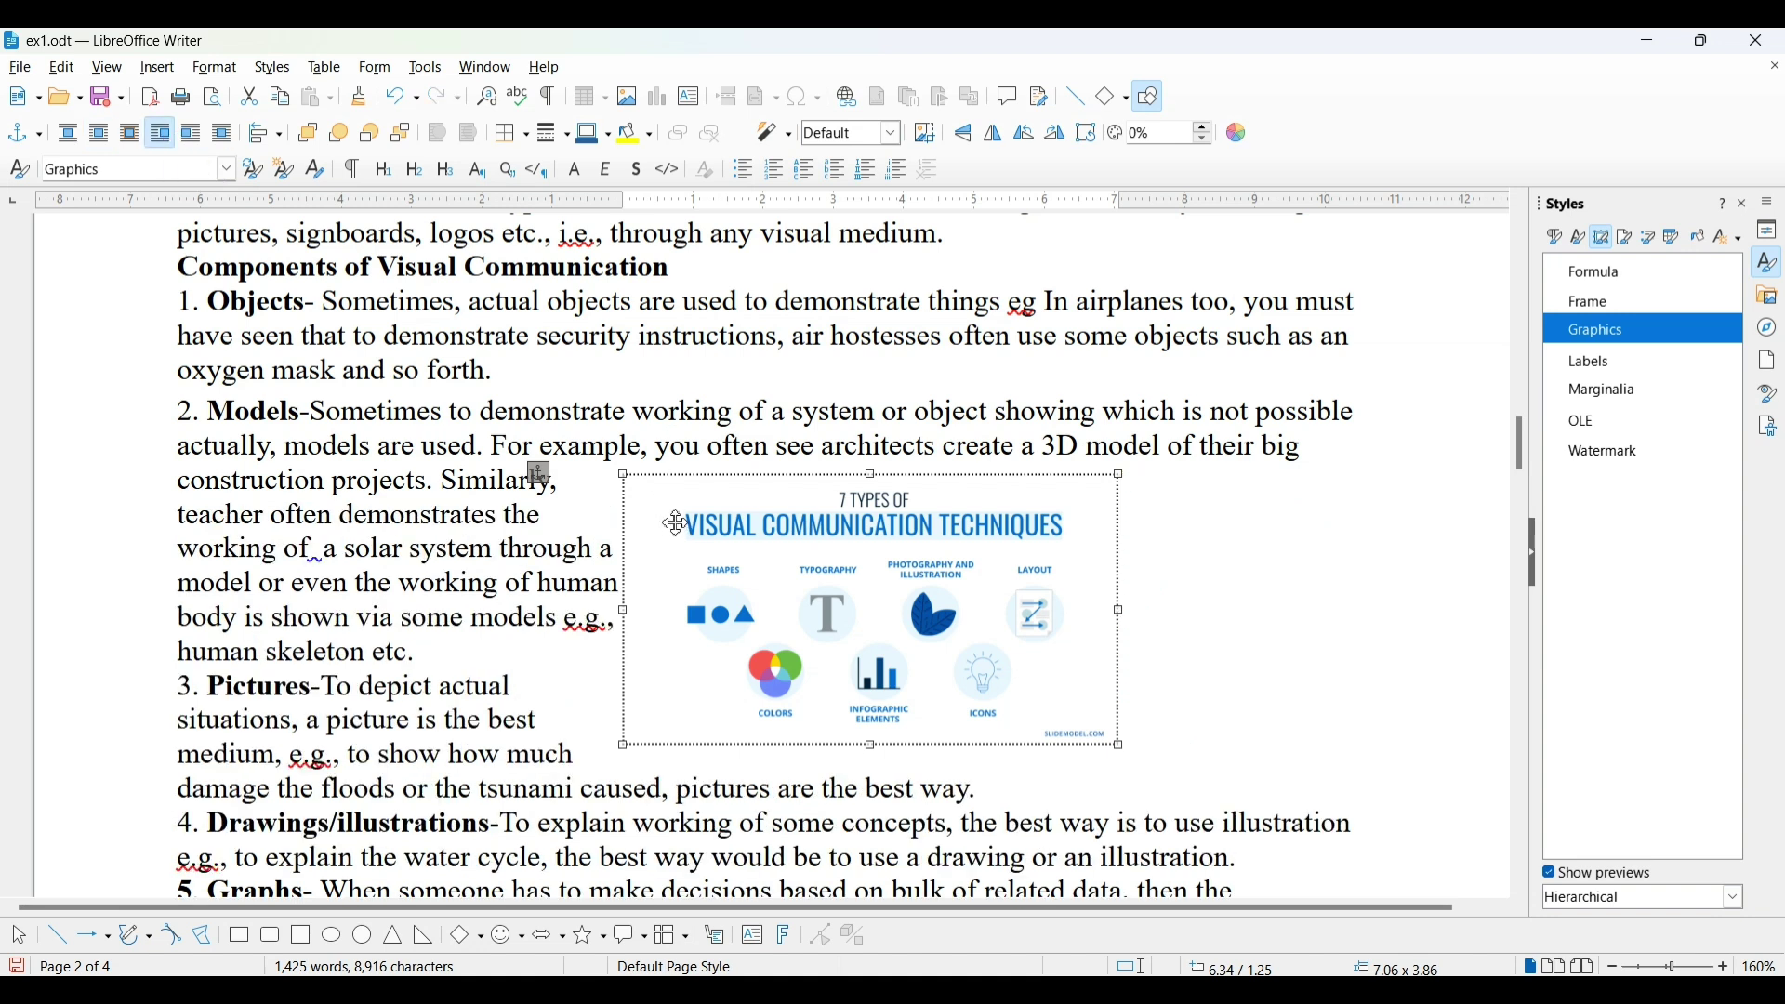
drag(681, 525, 906, 533)
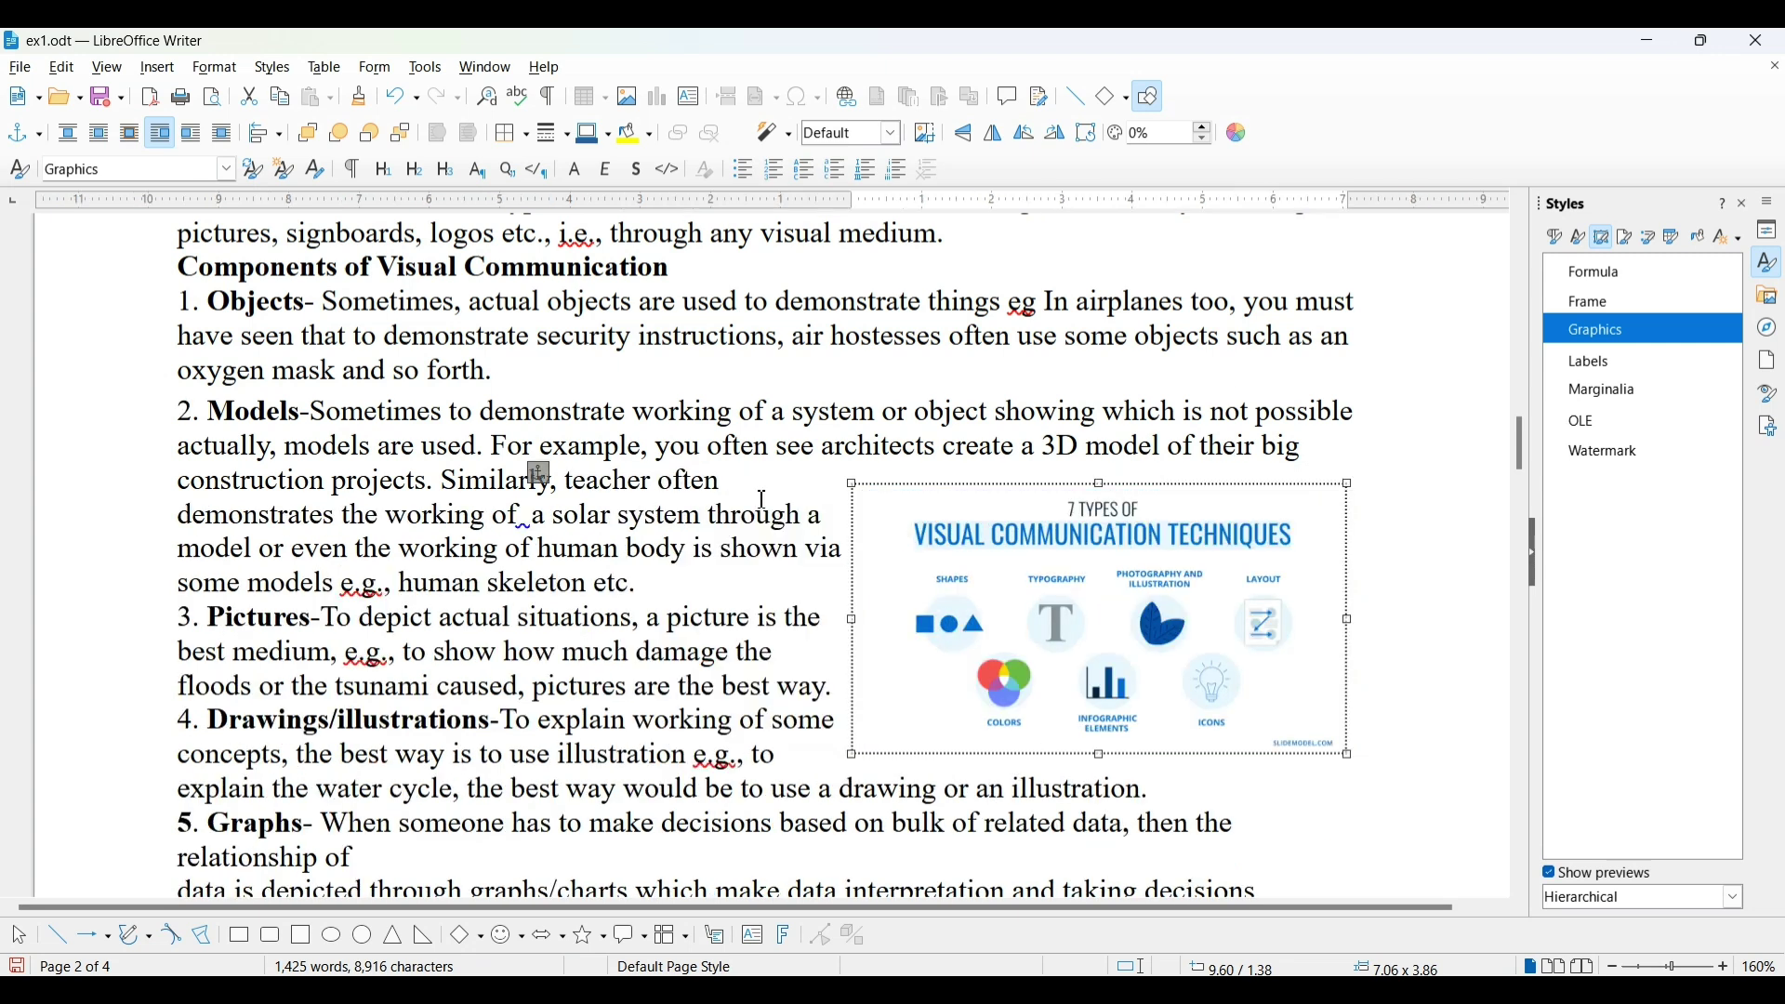
click(281, 140)
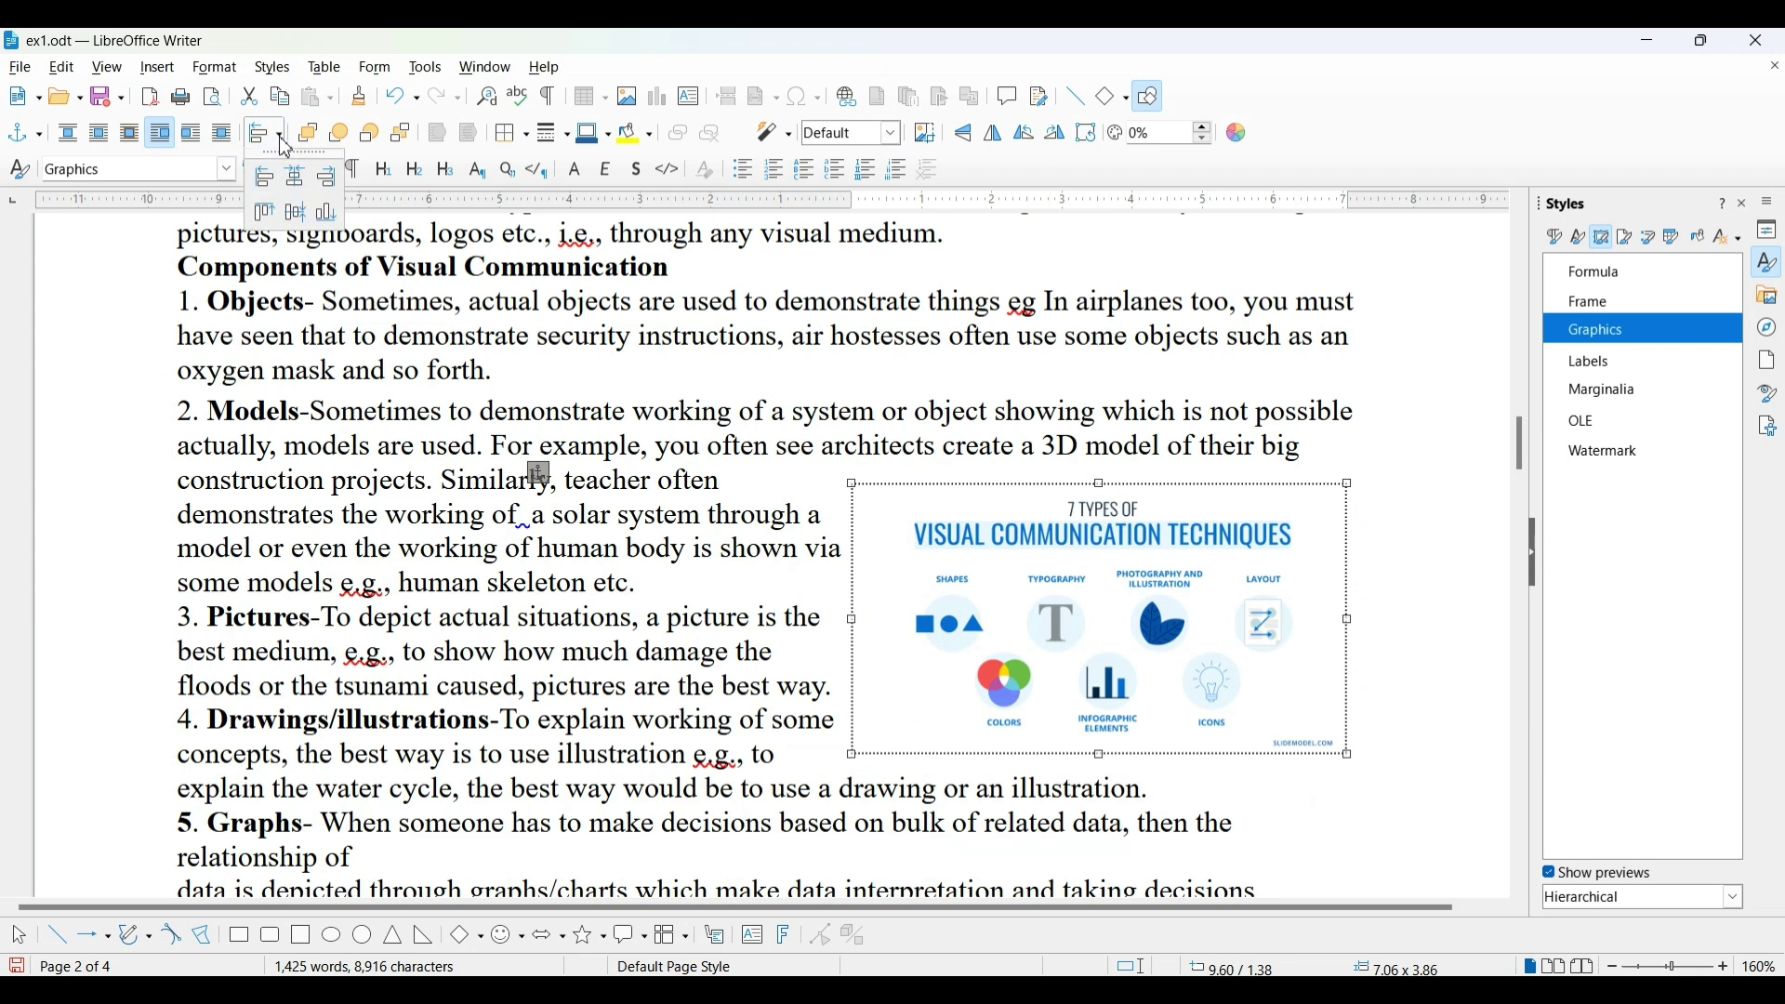
click(272, 189)
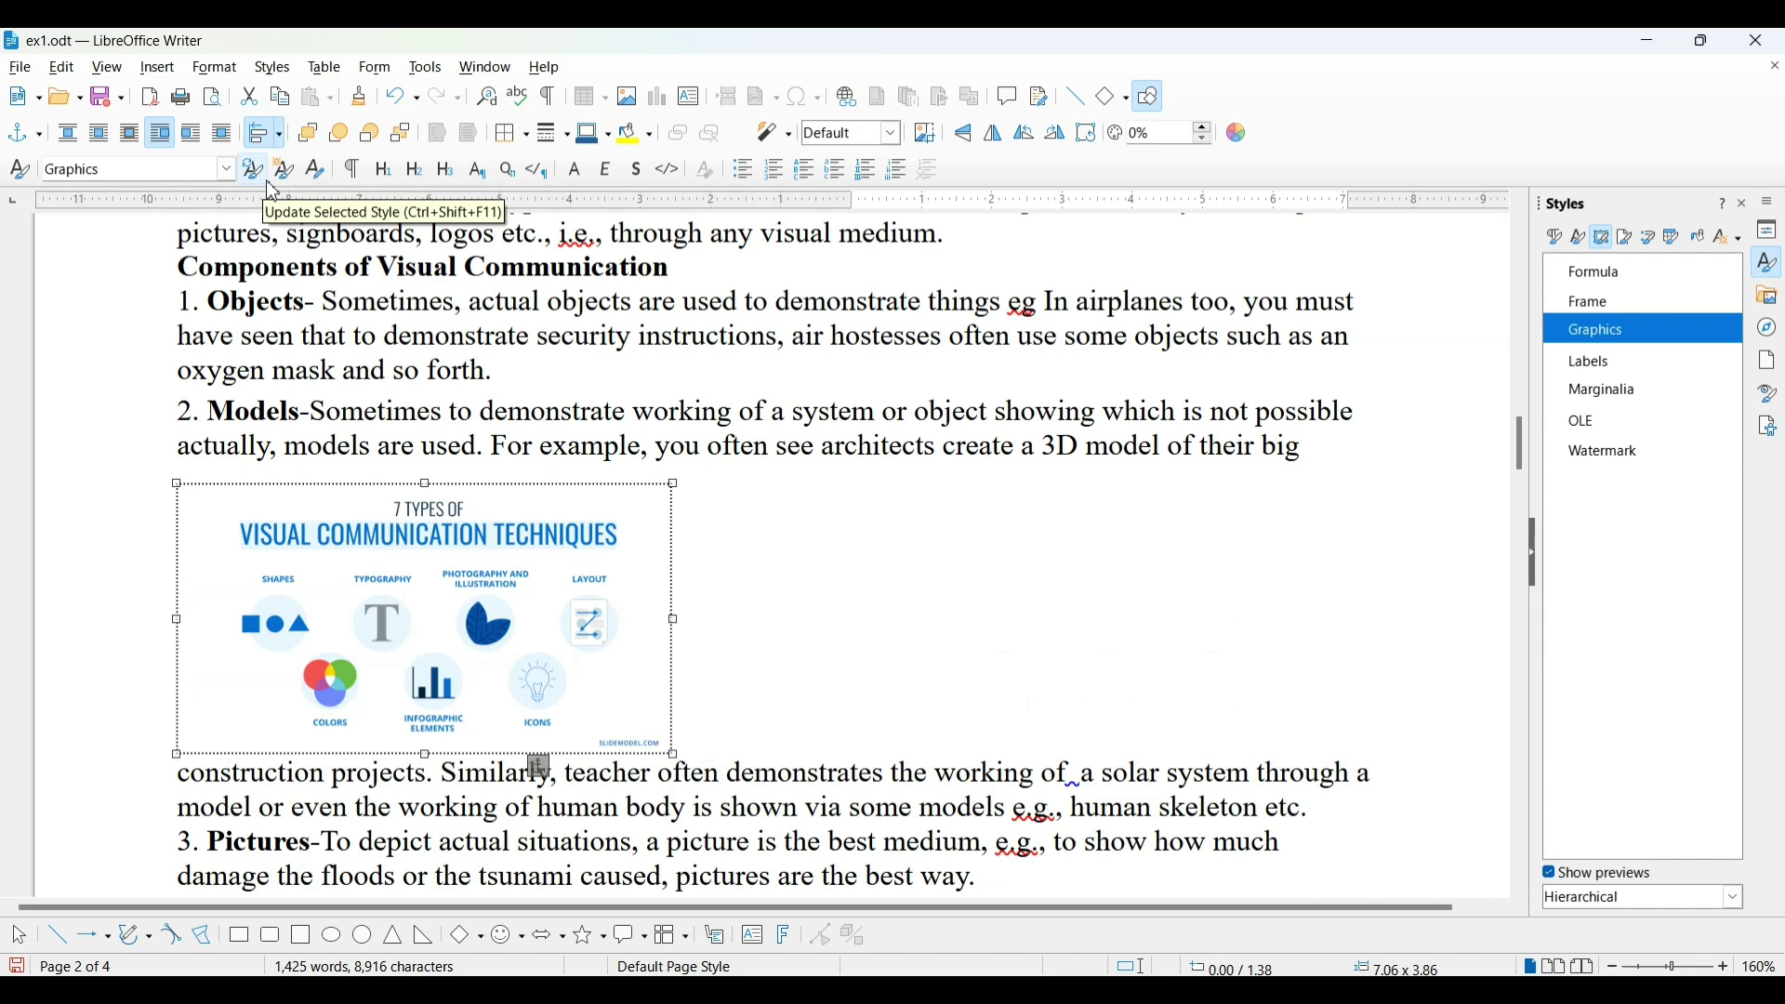
Step: Switch to After wrap then Through wrap, and place the image over the middle of points 2–5
click(197, 137)
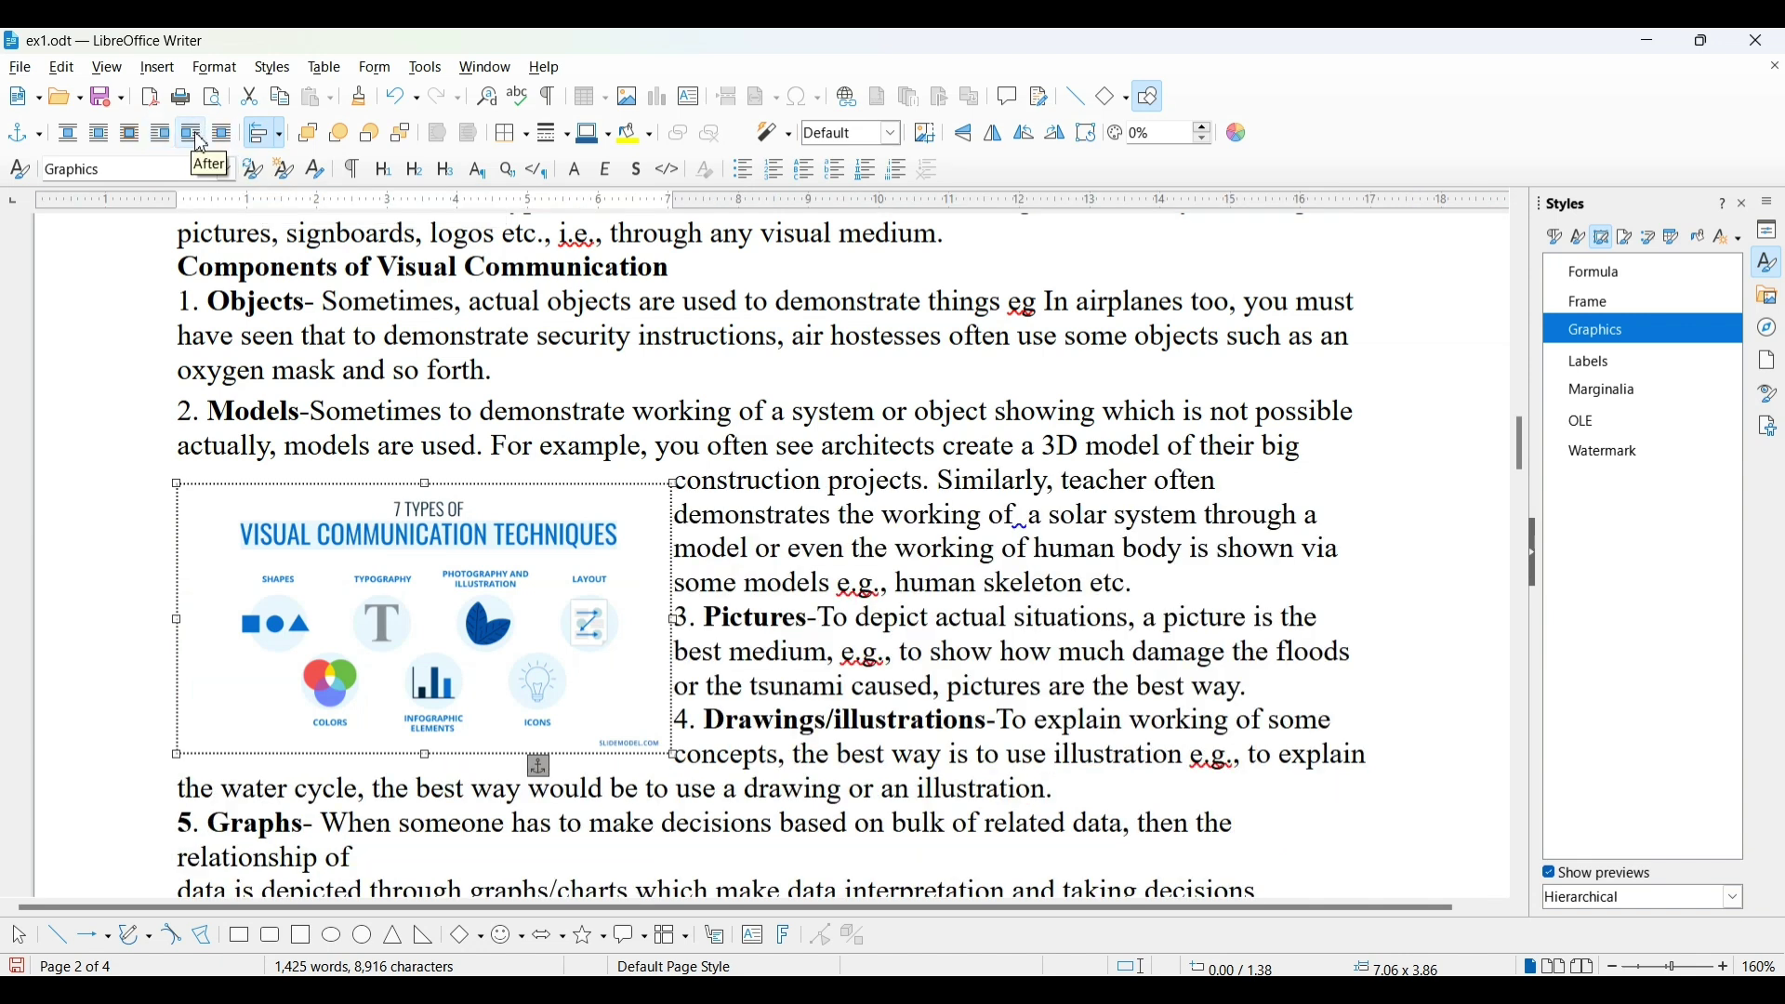
click(198, 139)
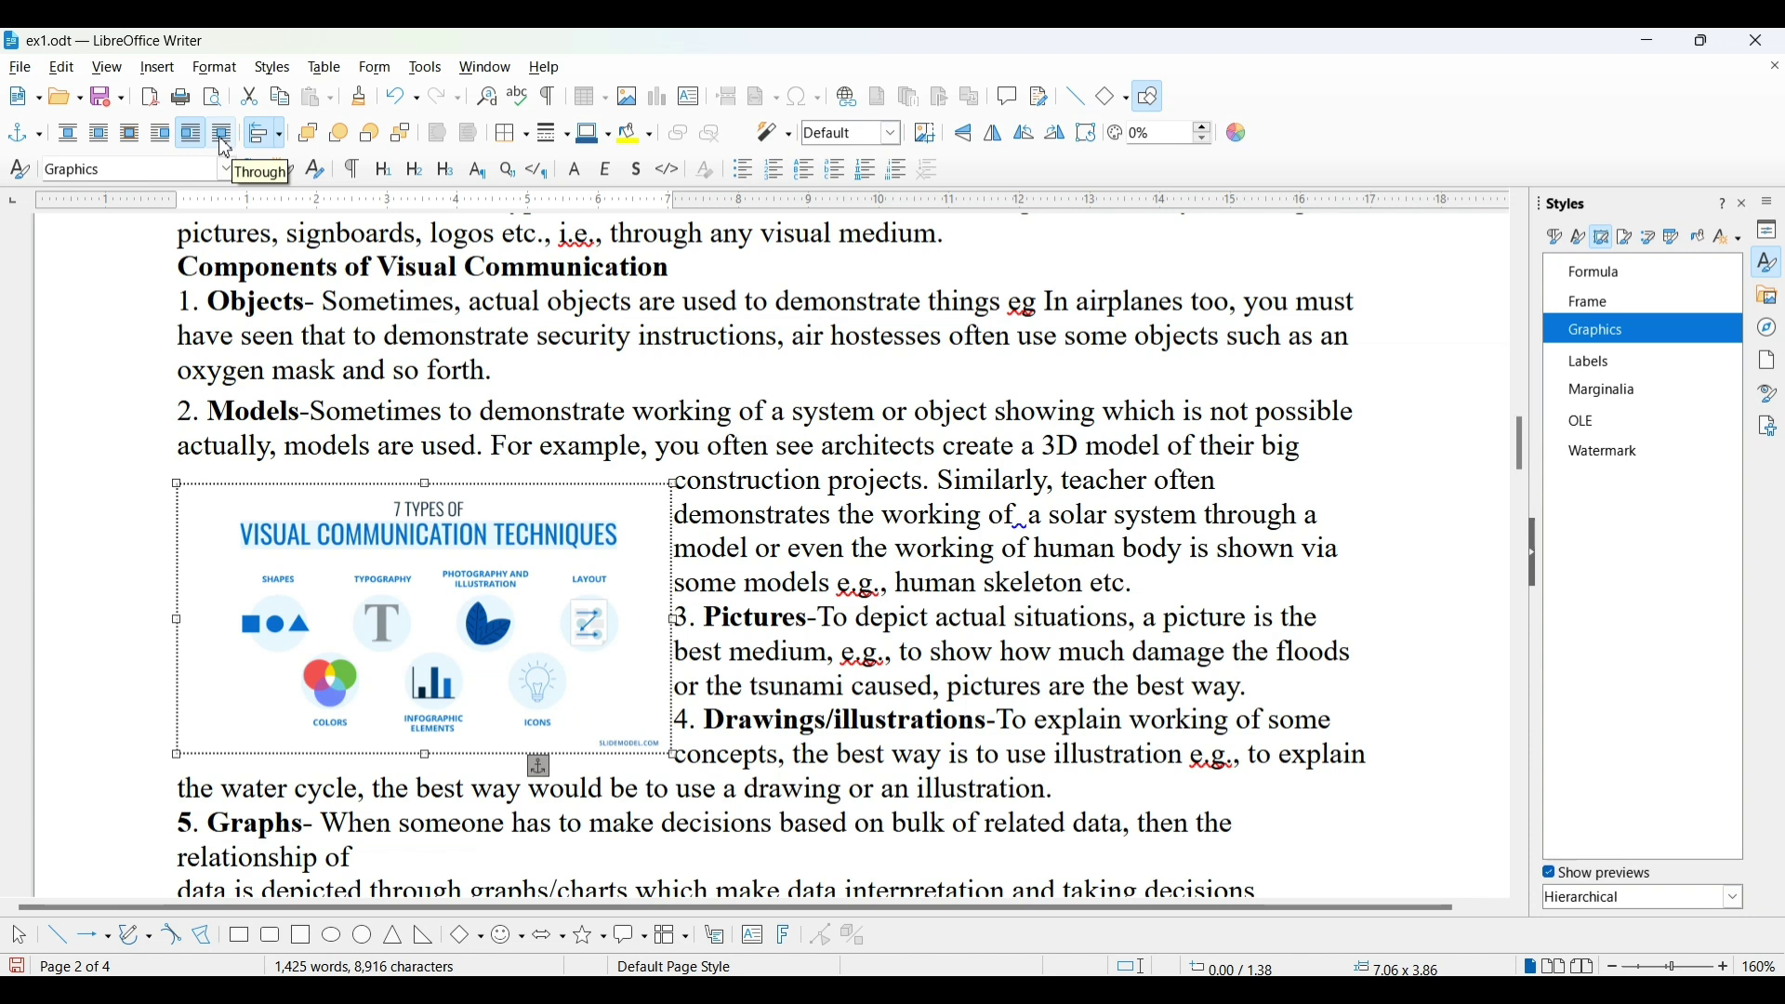
click(223, 139)
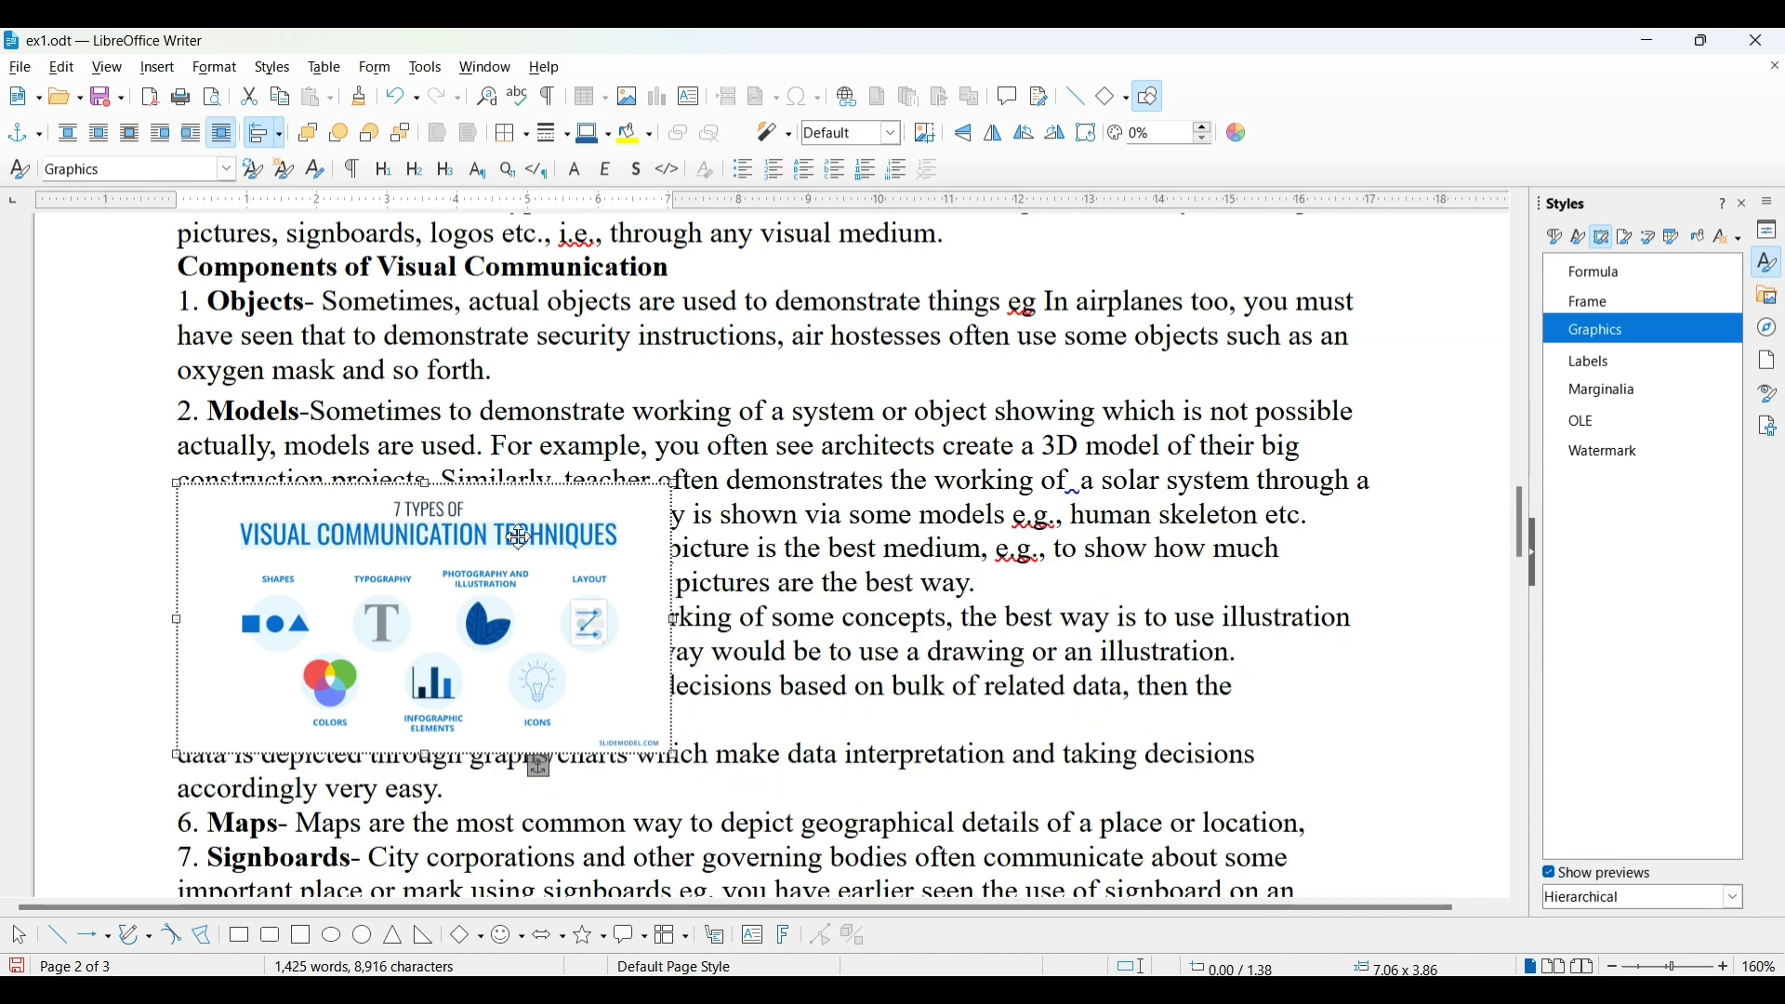
drag(519, 538, 630, 453)
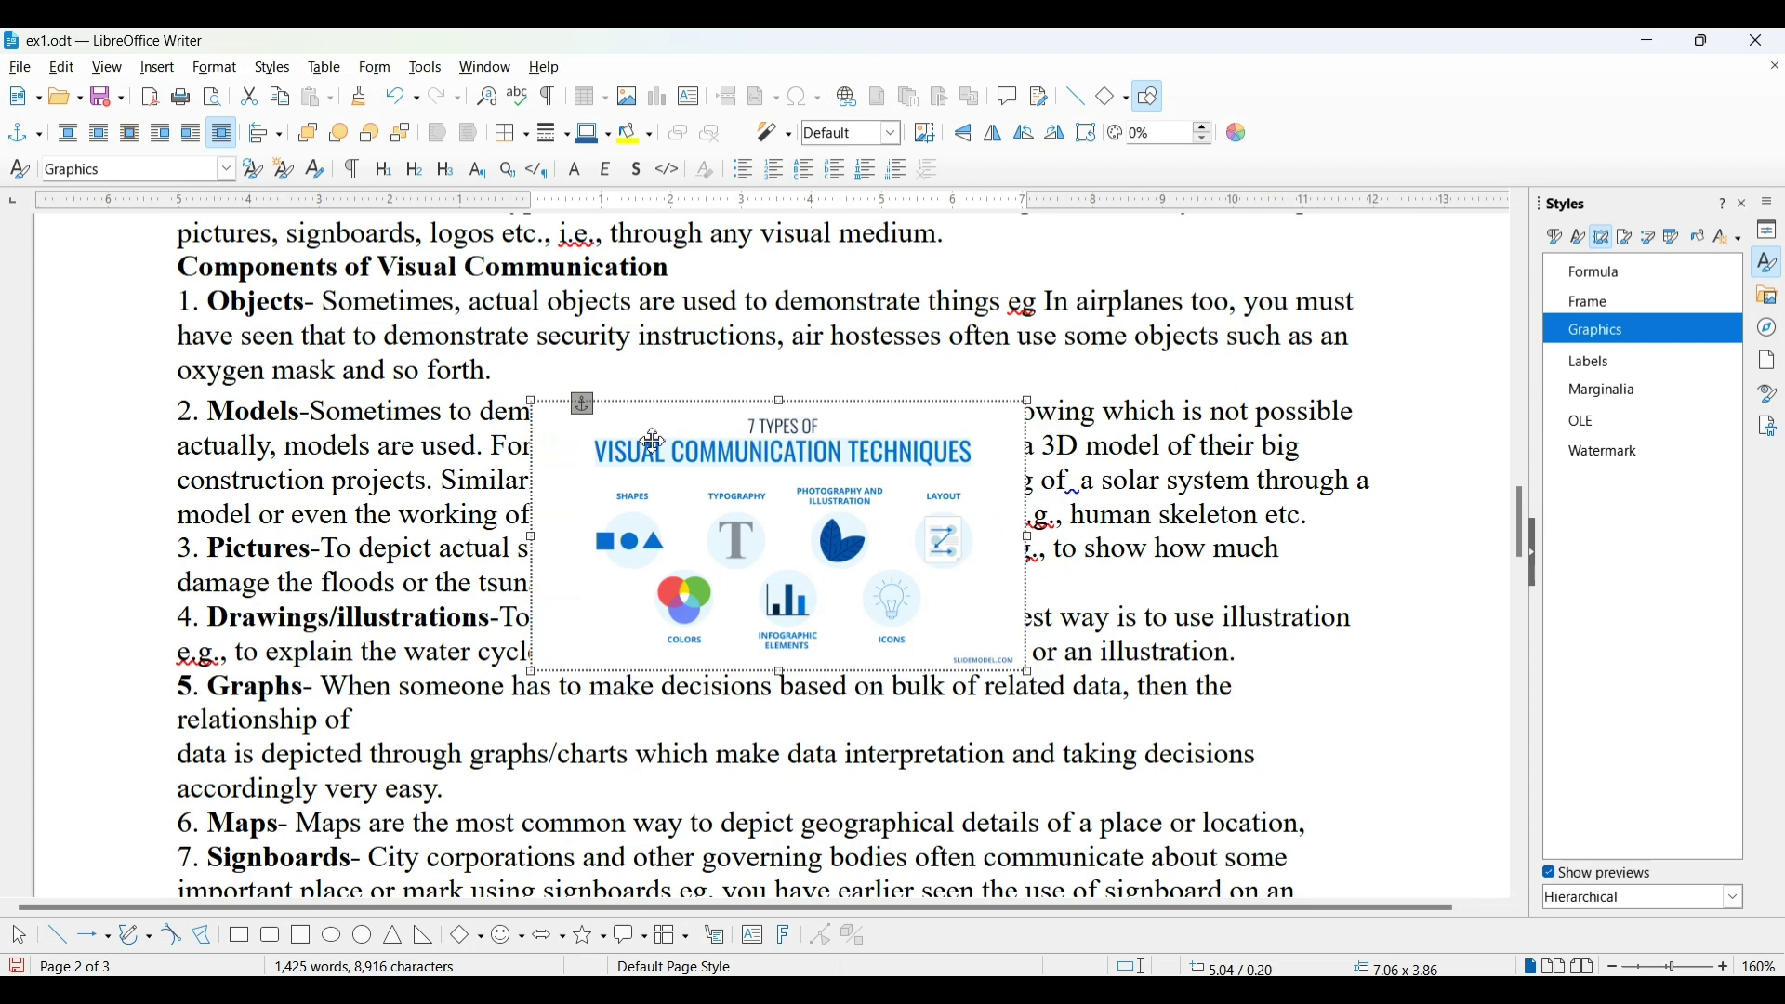
drag(654, 439, 681, 489)
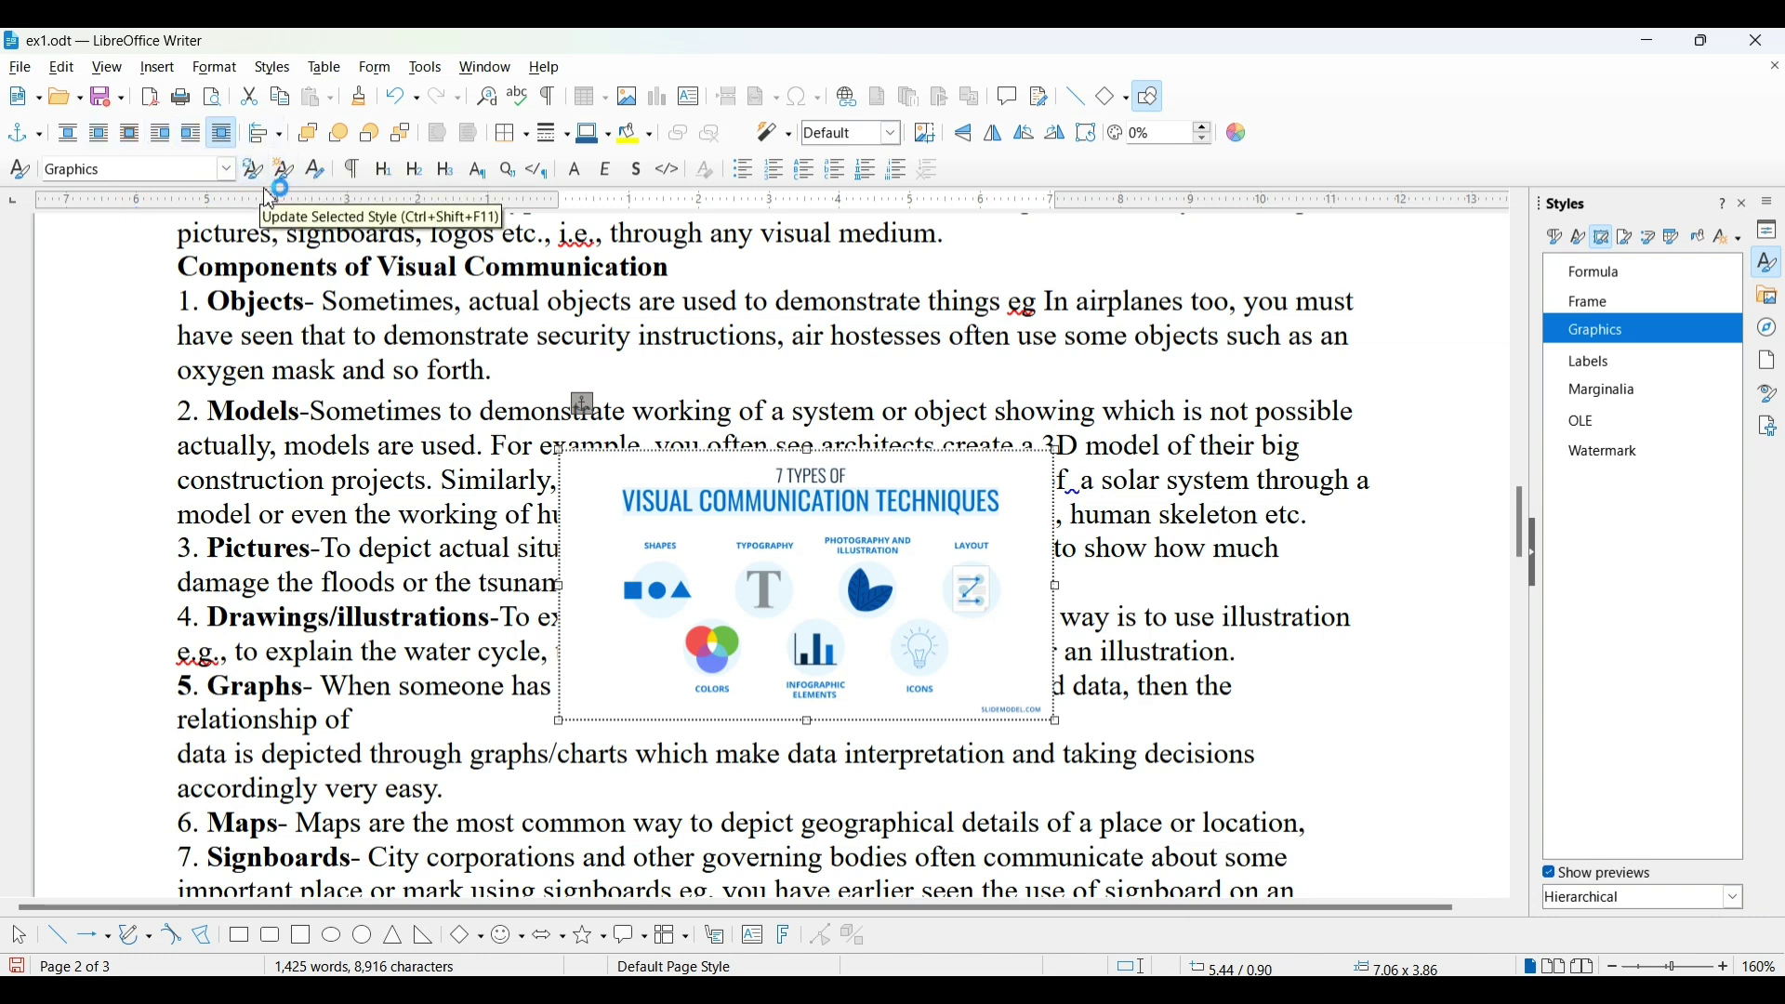
Step: Align the infographic Left, then Centered, then Right, finishing against the right margin
click(250, 178)
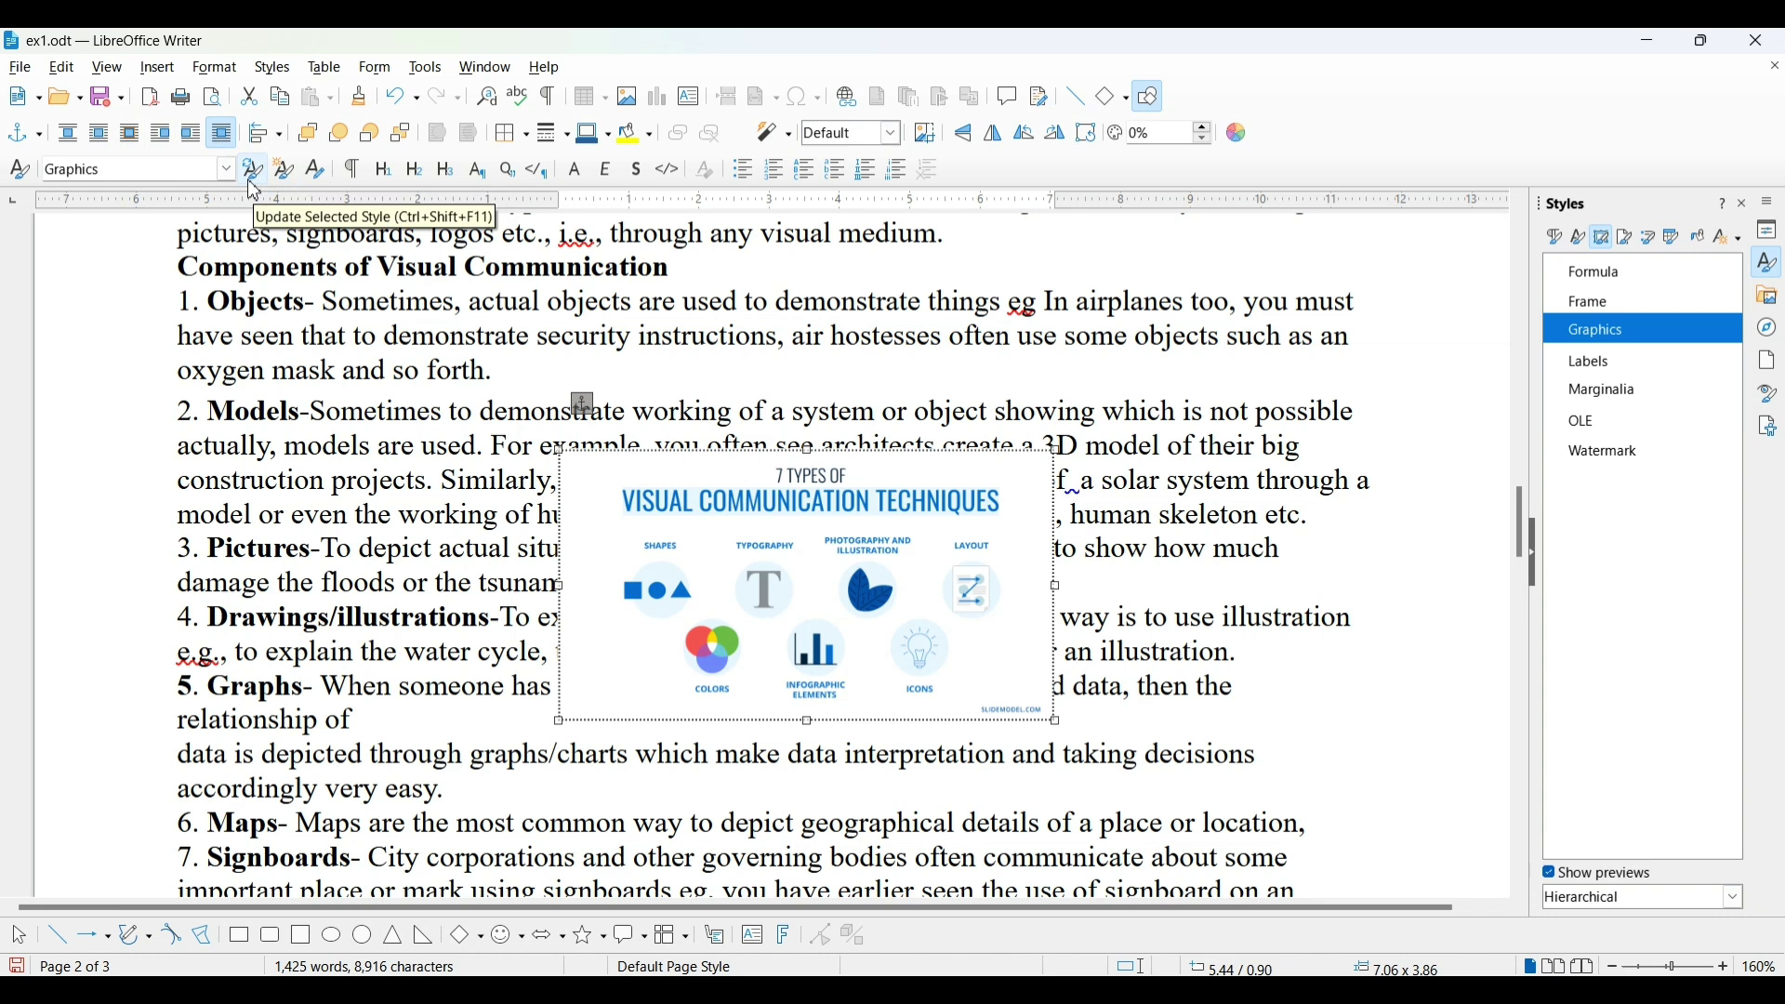
click(281, 140)
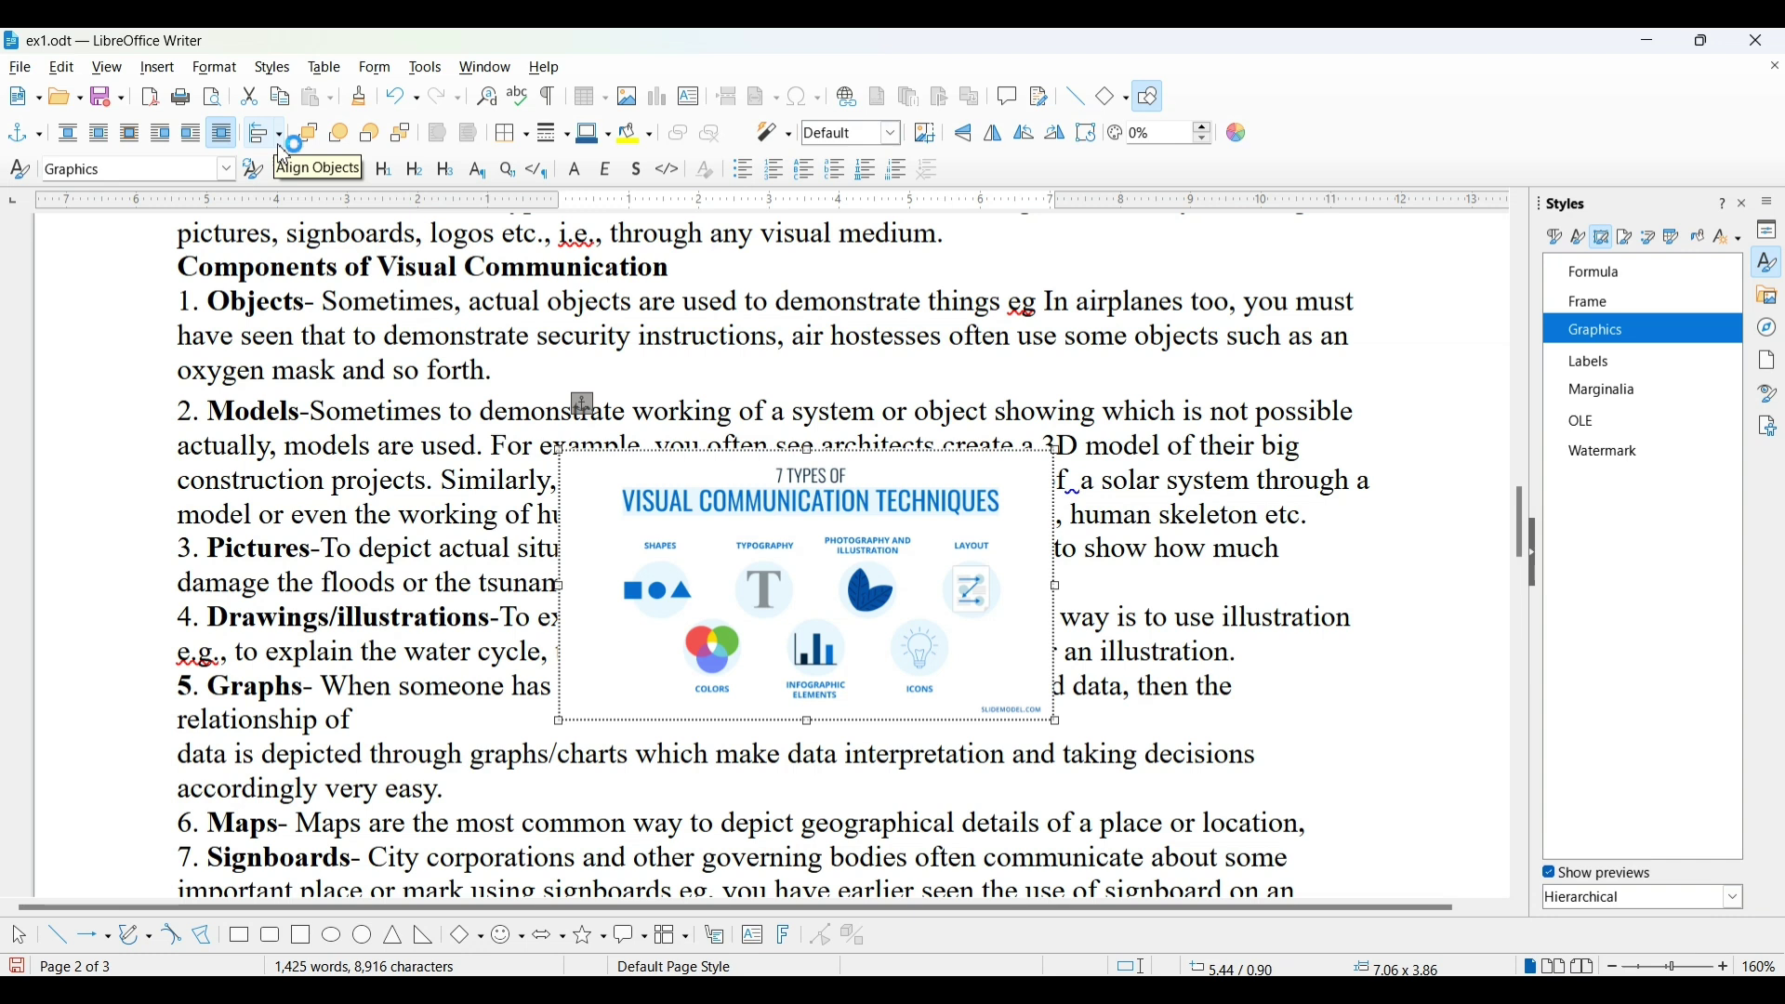
click(279, 141)
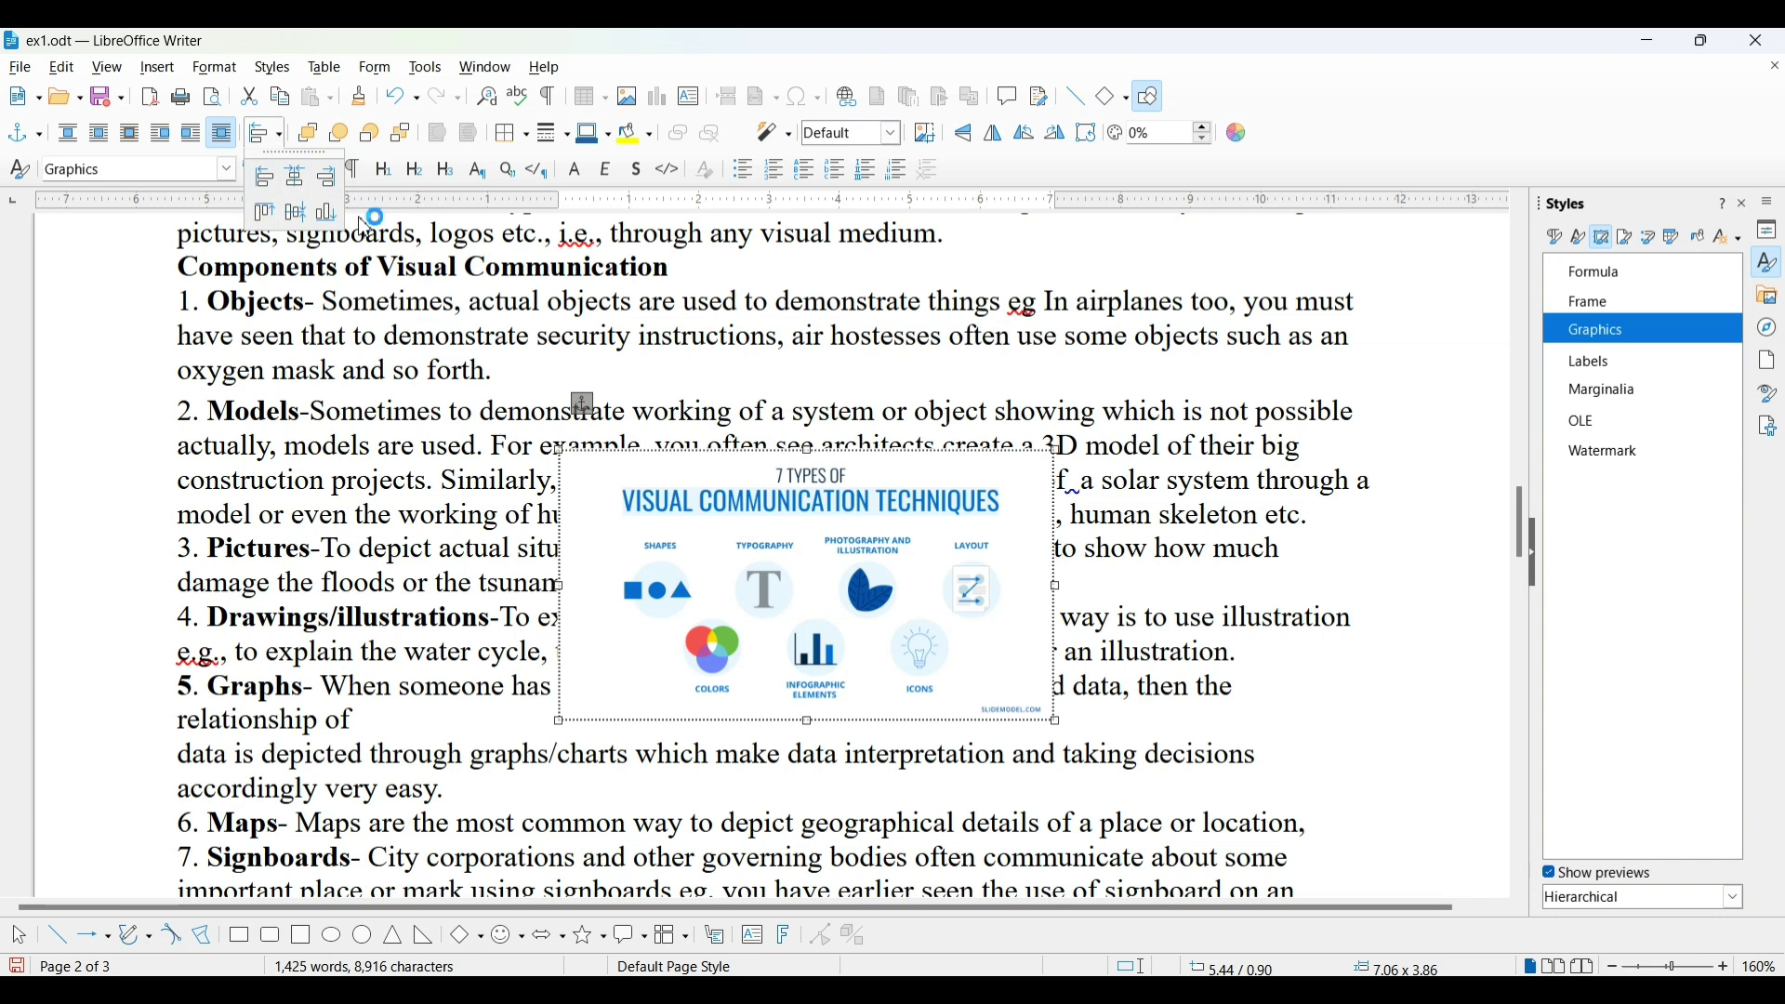
click(266, 176)
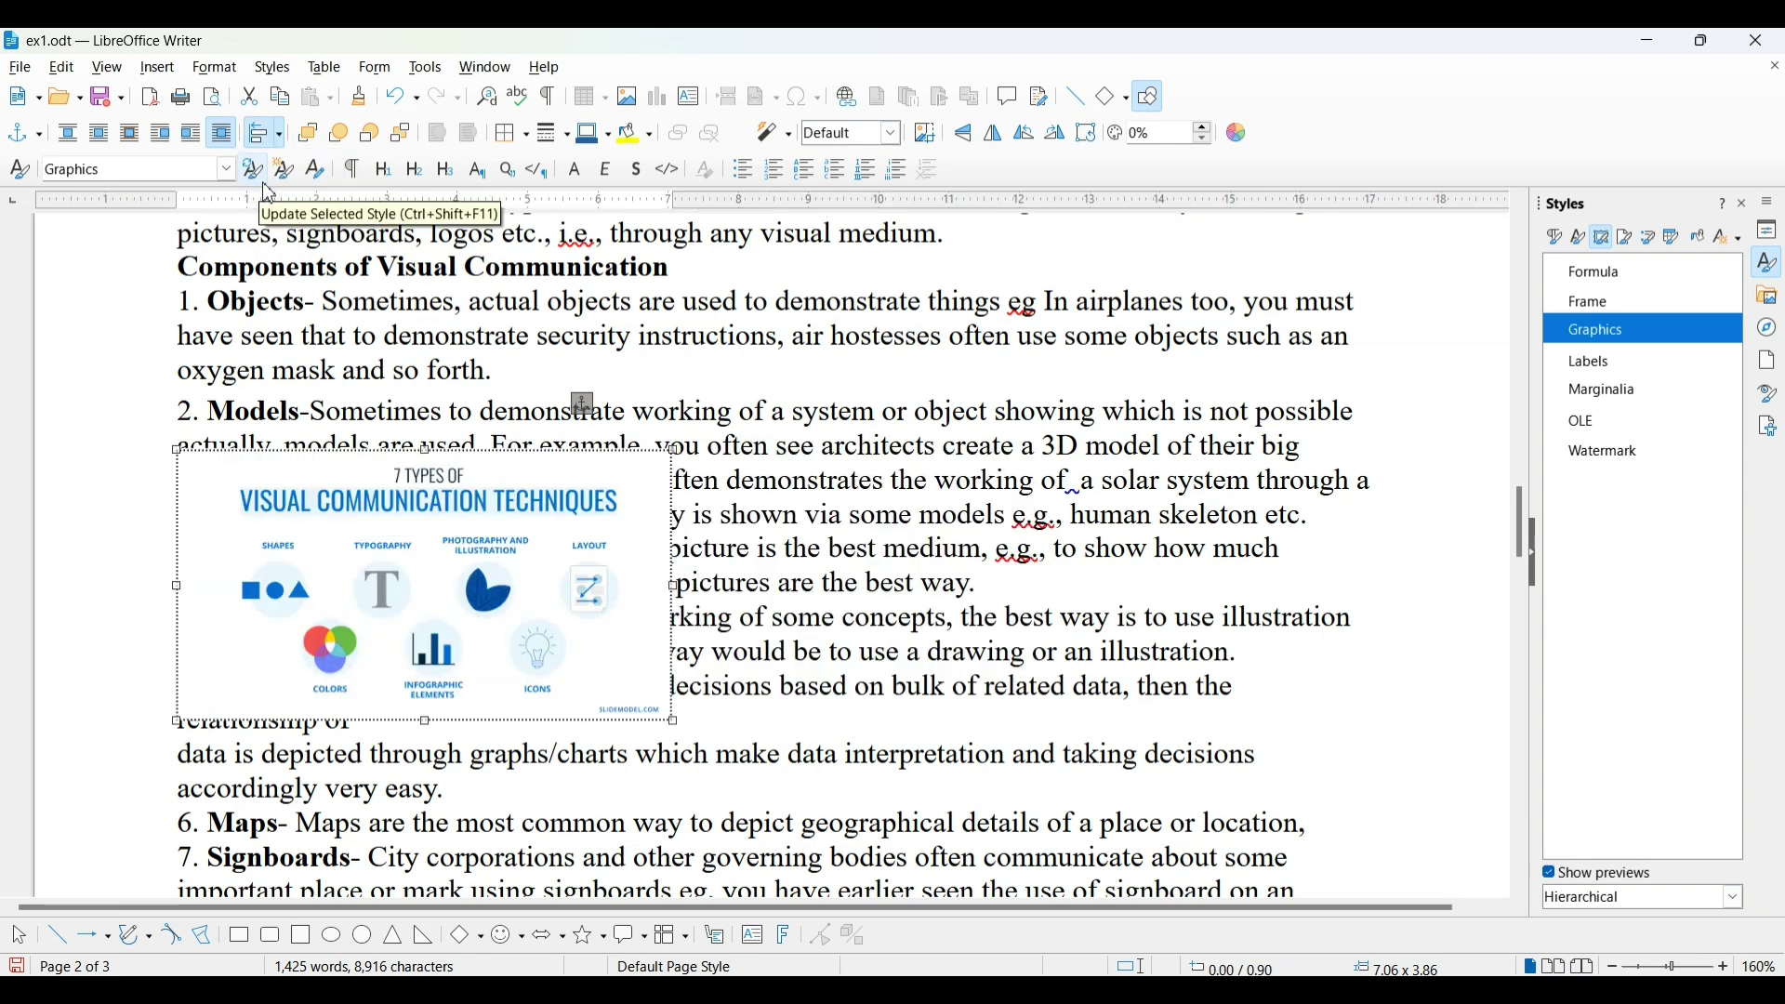
click(279, 134)
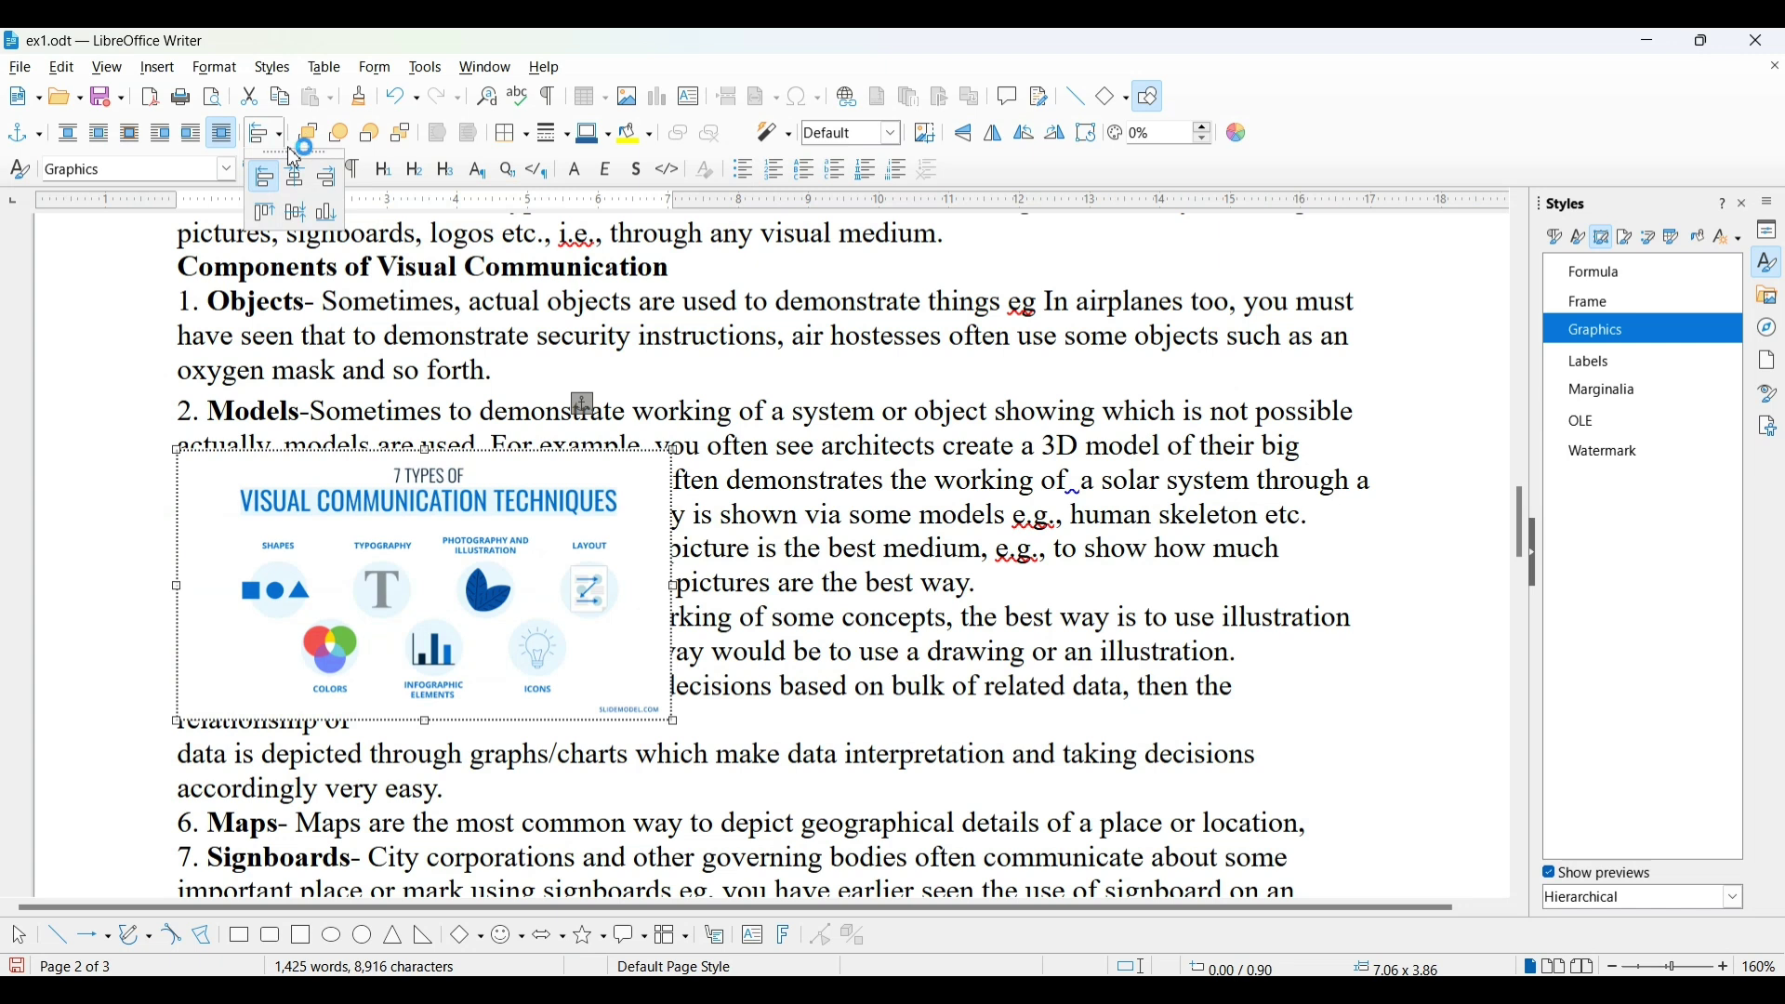
click(296, 177)
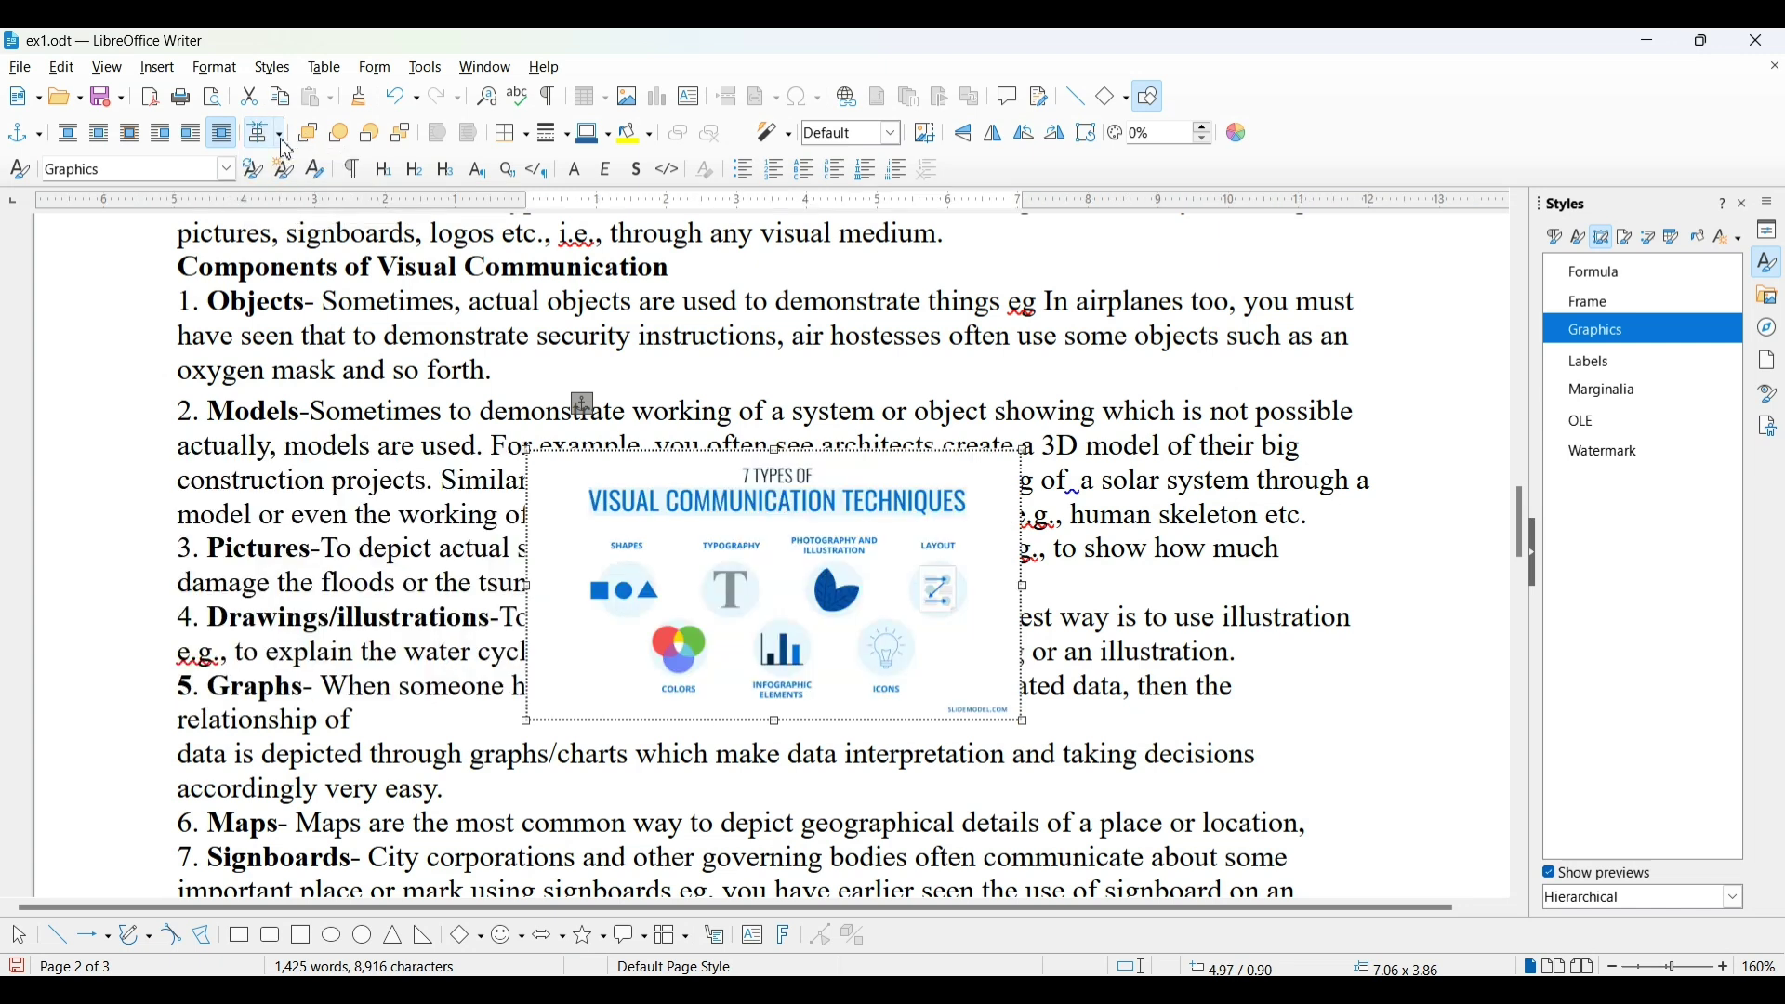
click(279, 133)
click(327, 178)
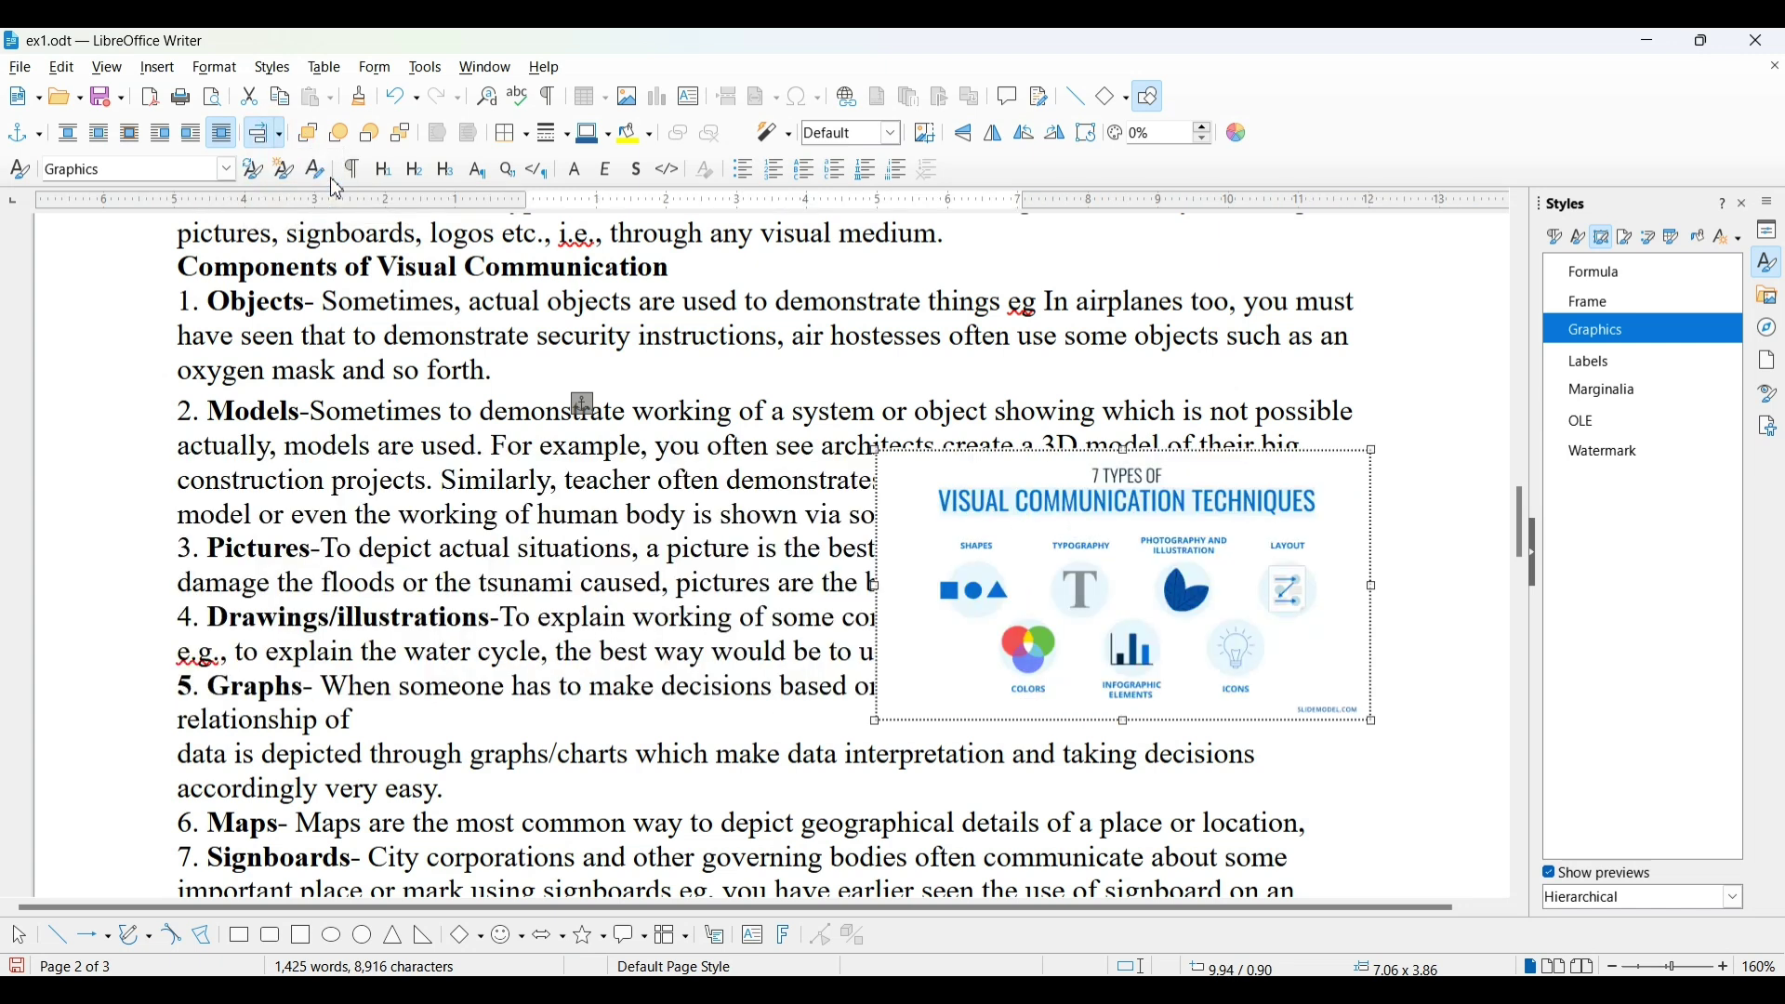
click(279, 134)
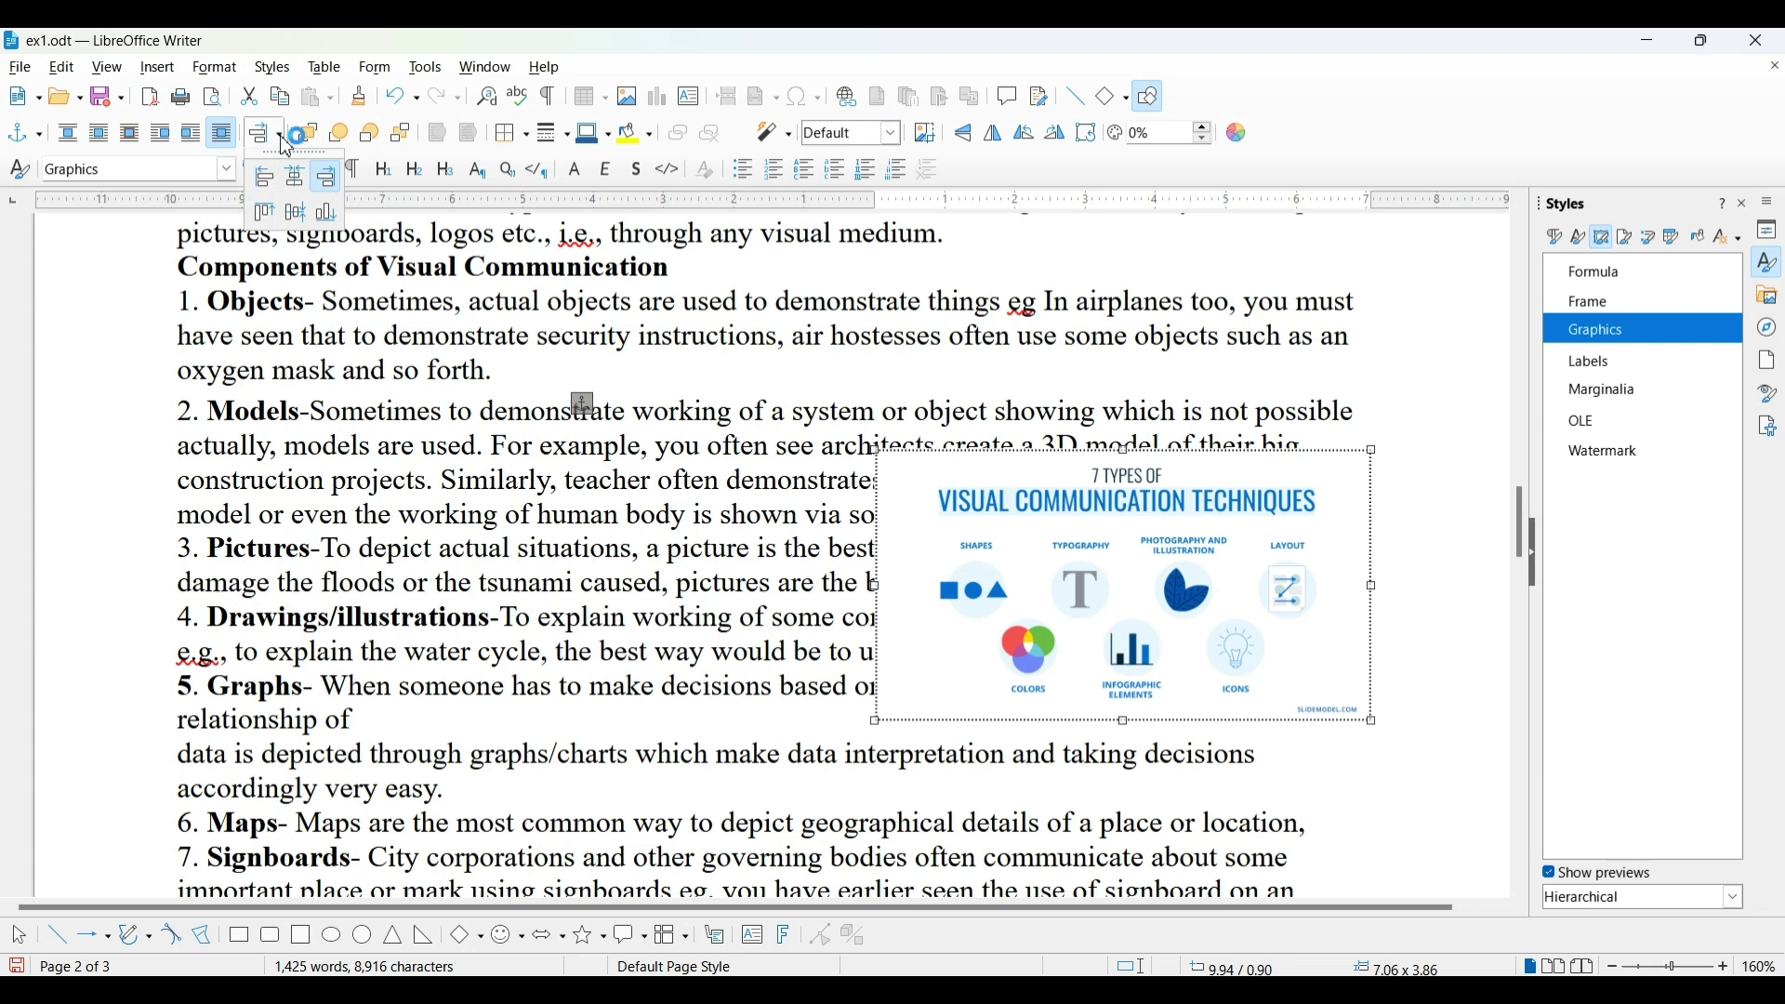
Step: Try Align Top, Middle, then Bottom to Anchor on the infographic
click(269, 220)
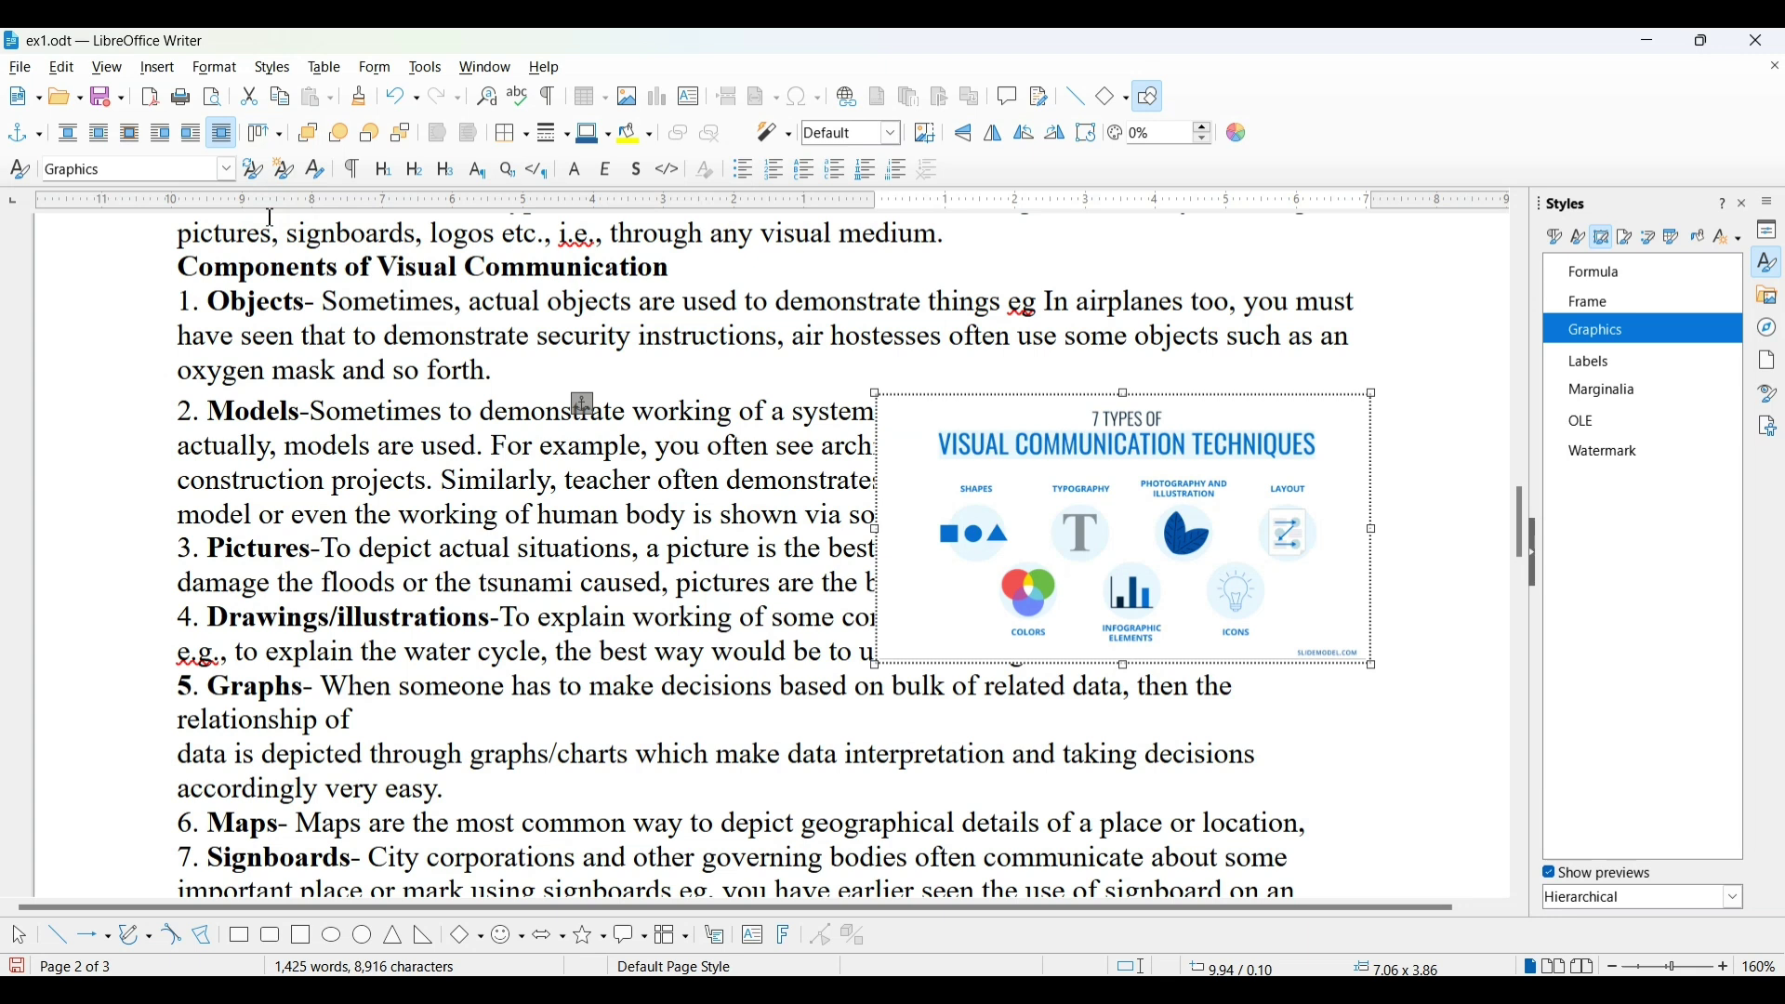
click(277, 134)
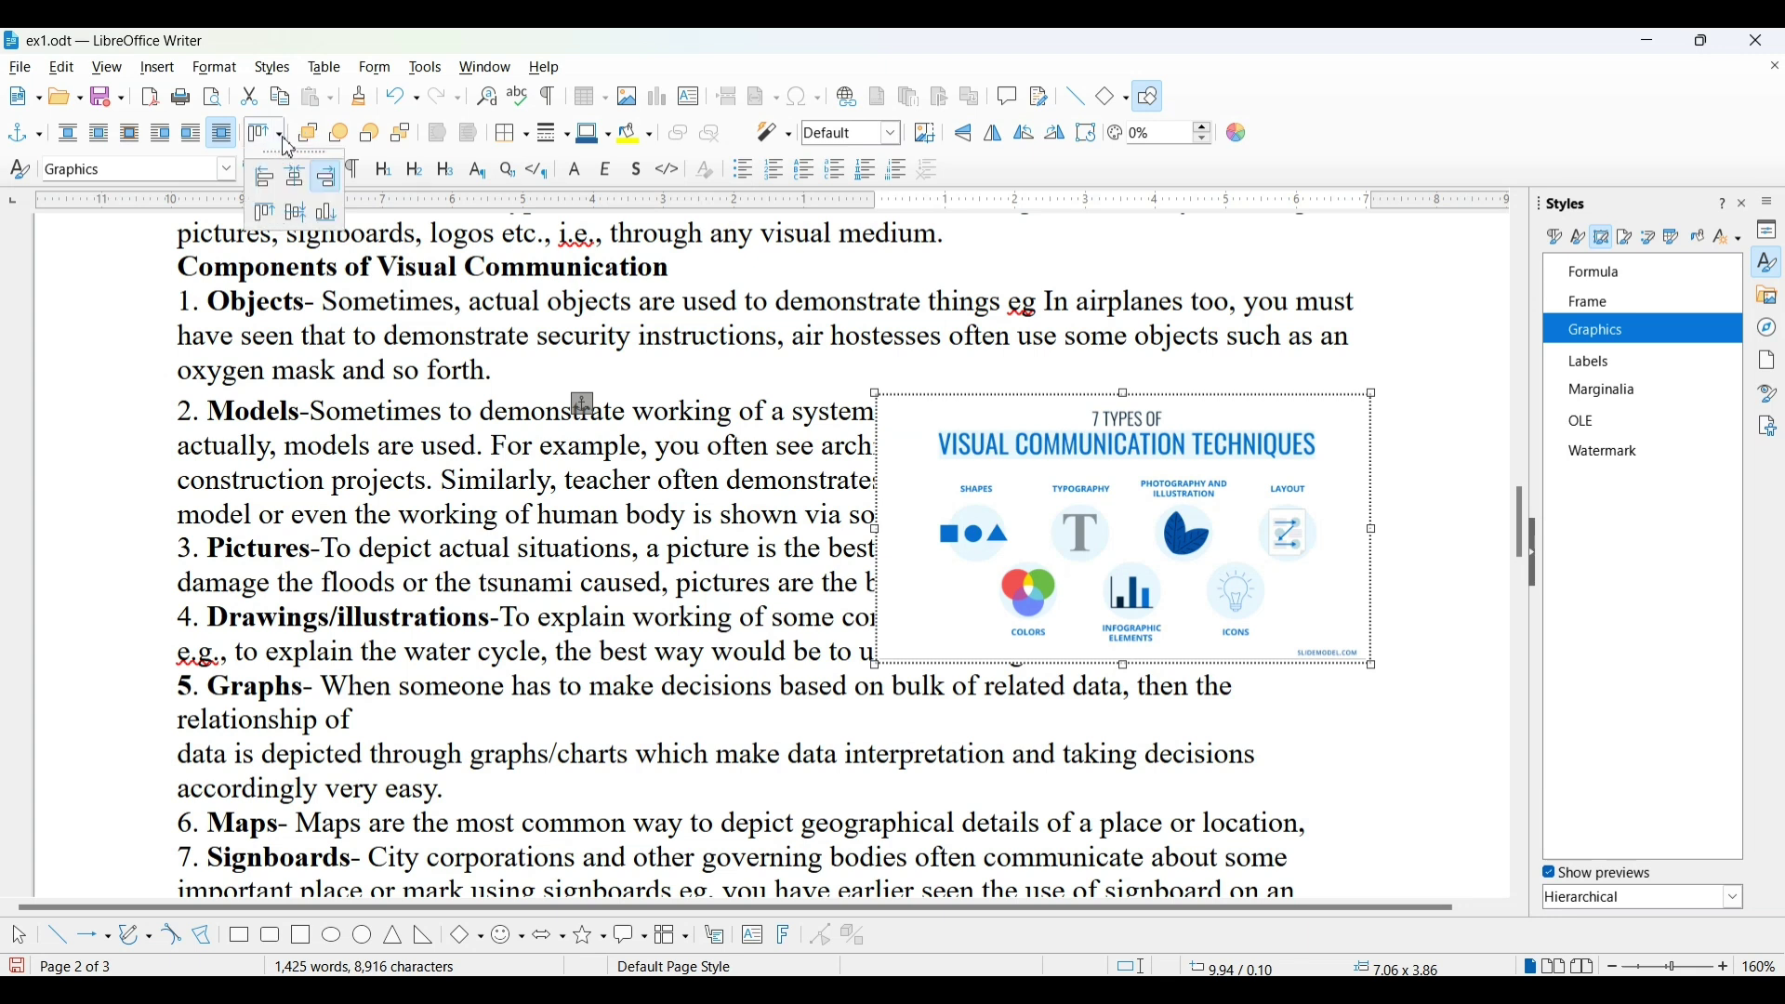
click(292, 217)
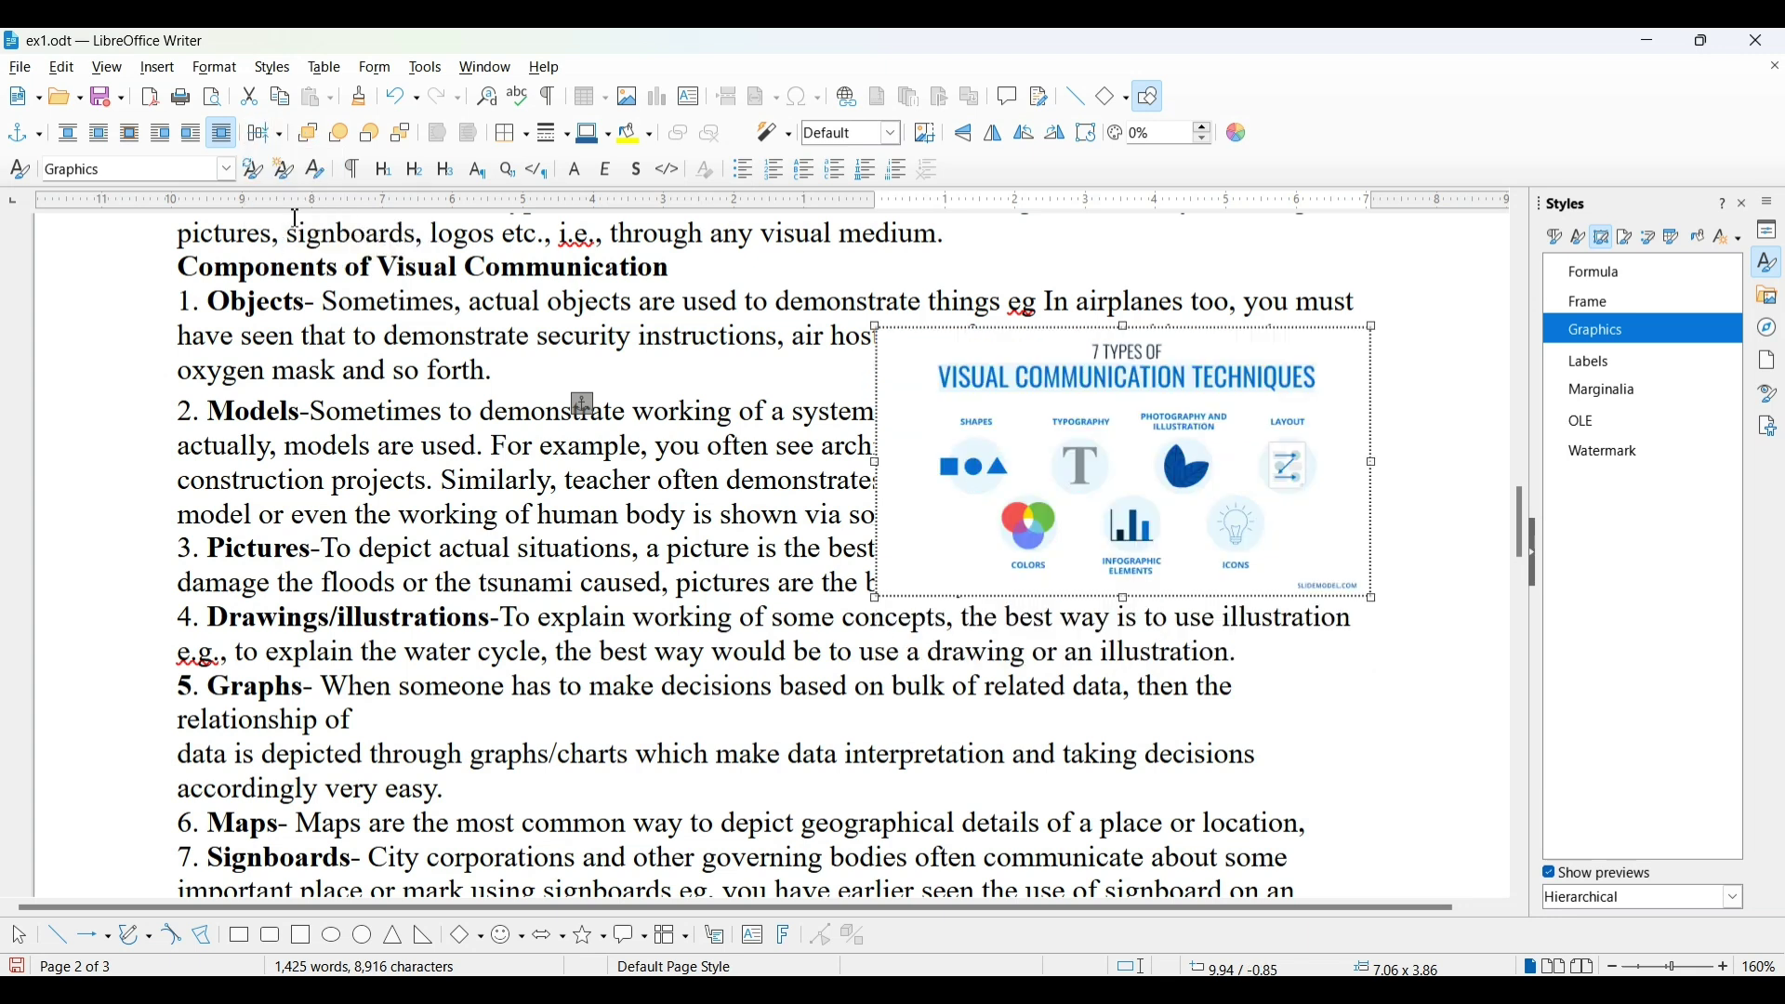
click(277, 134)
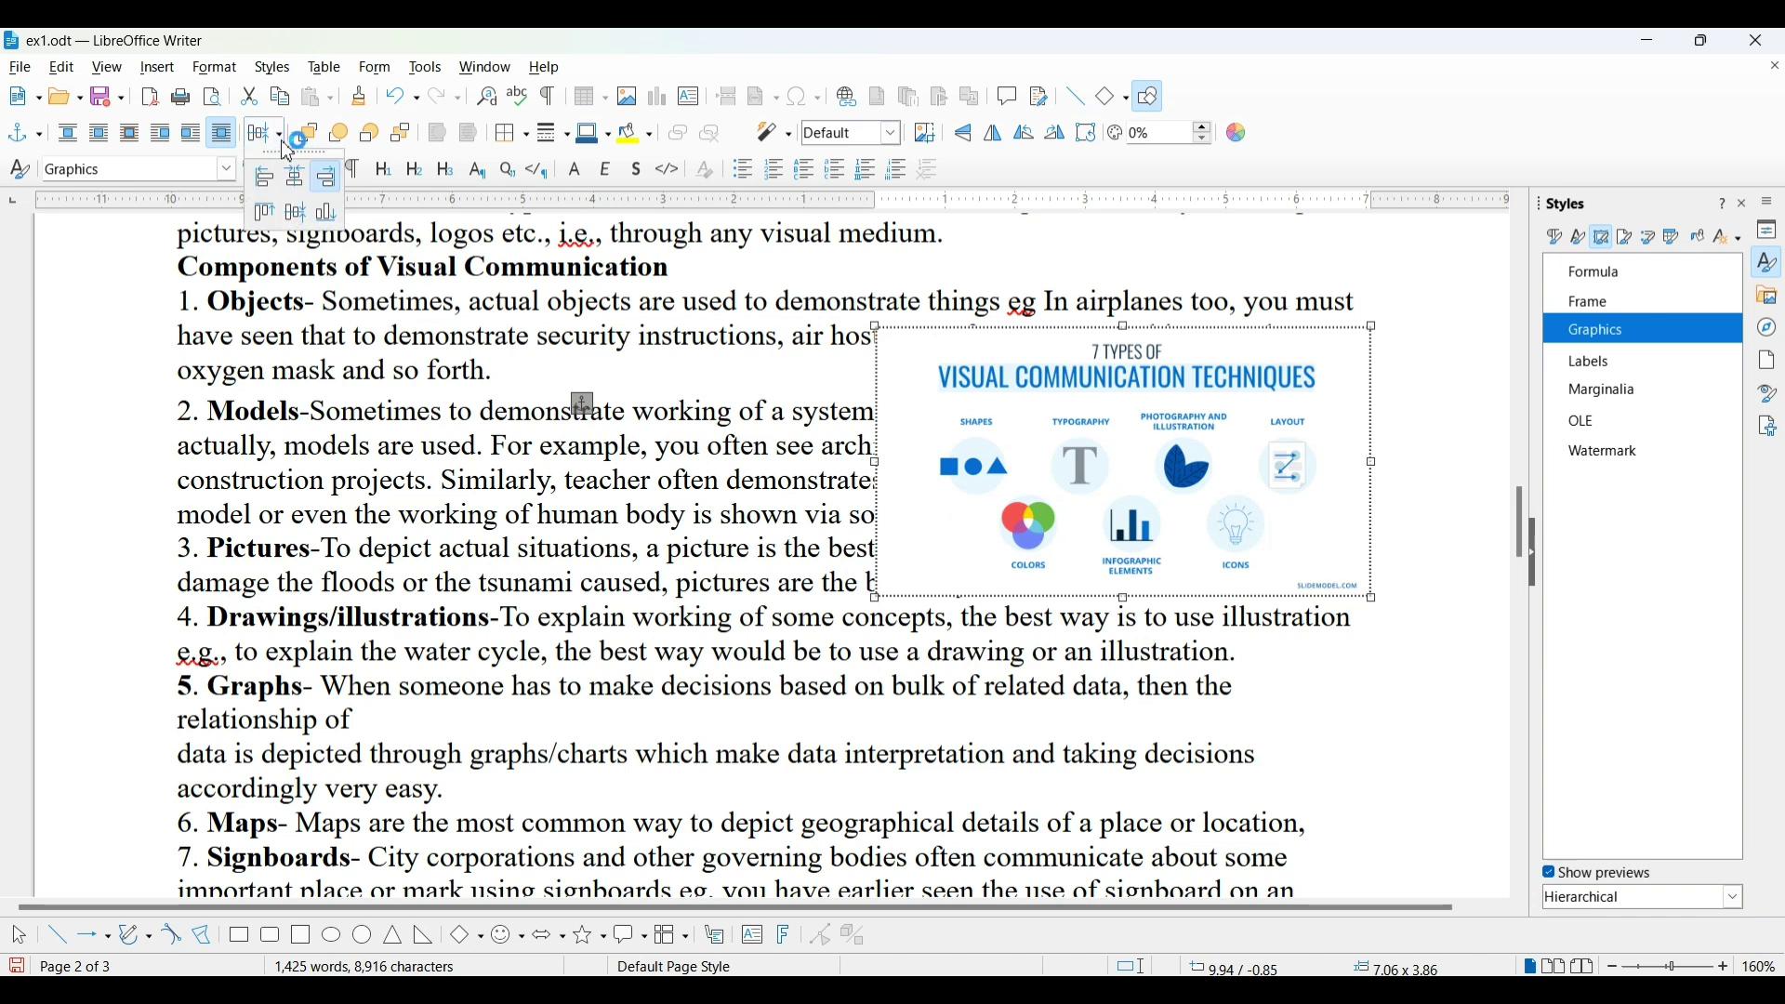
click(320, 210)
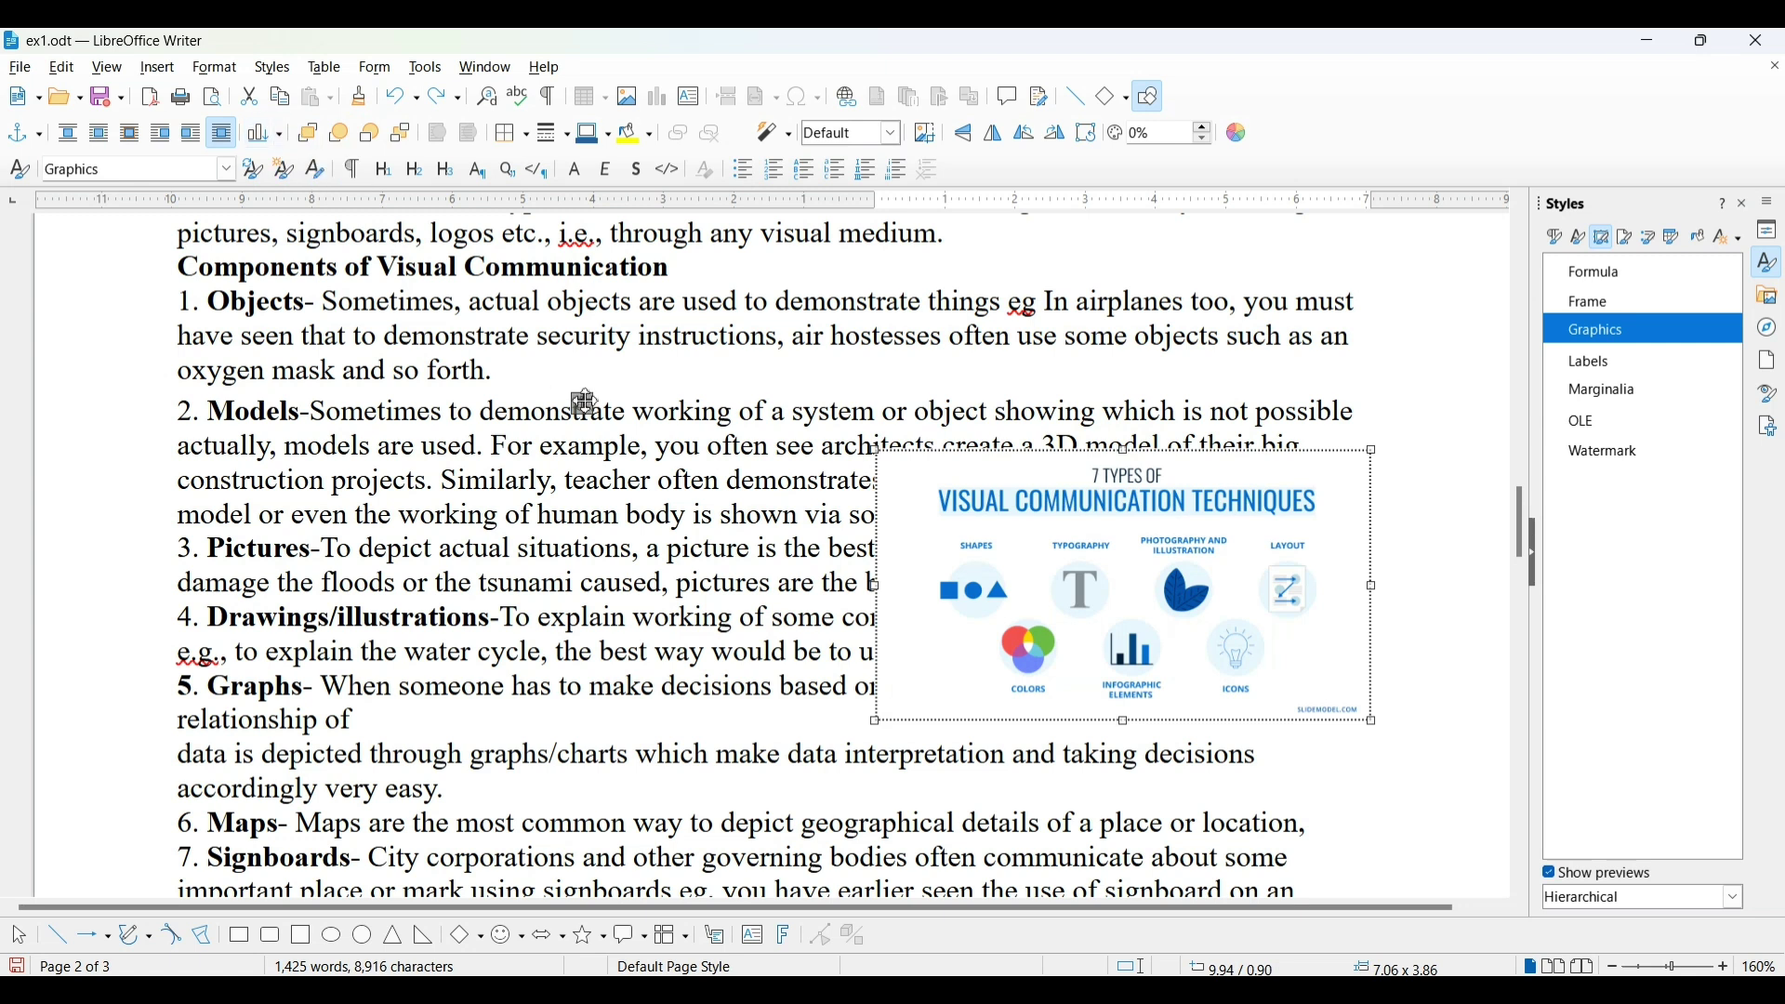
Step: Move the image anchor to the Components heading and anchor it To Paragraph
drag(584, 406, 190, 270)
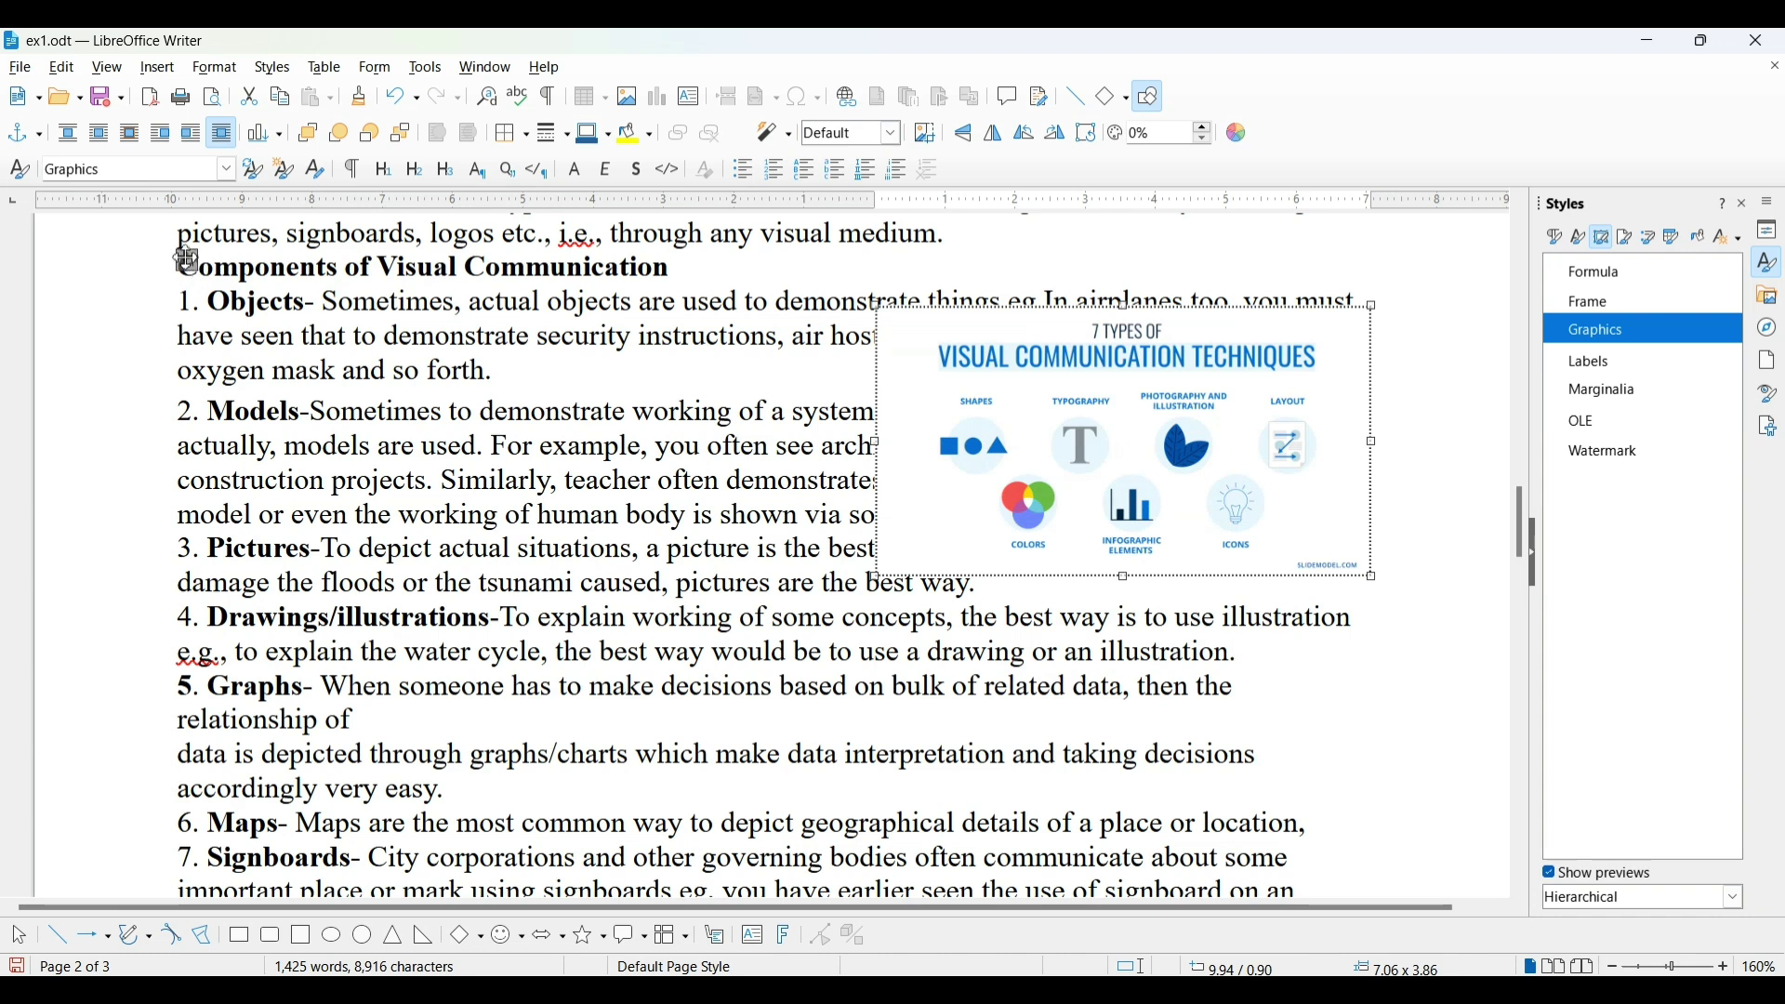
click(23, 132)
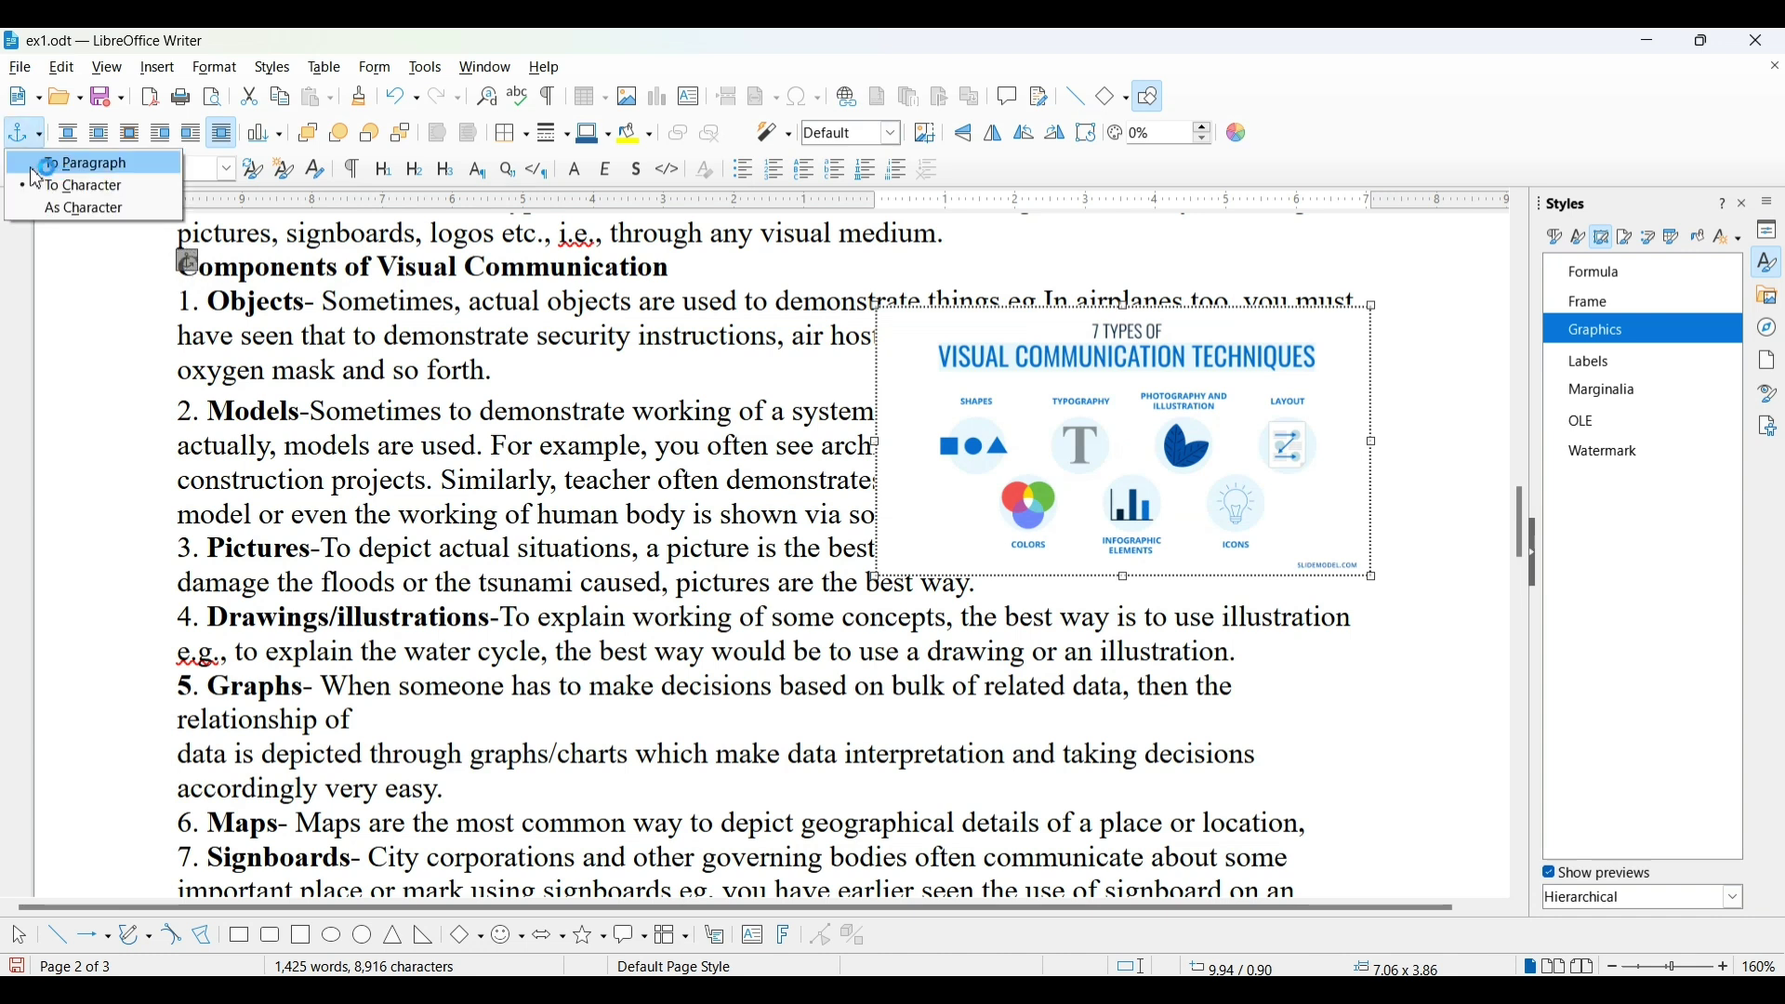
click(36, 169)
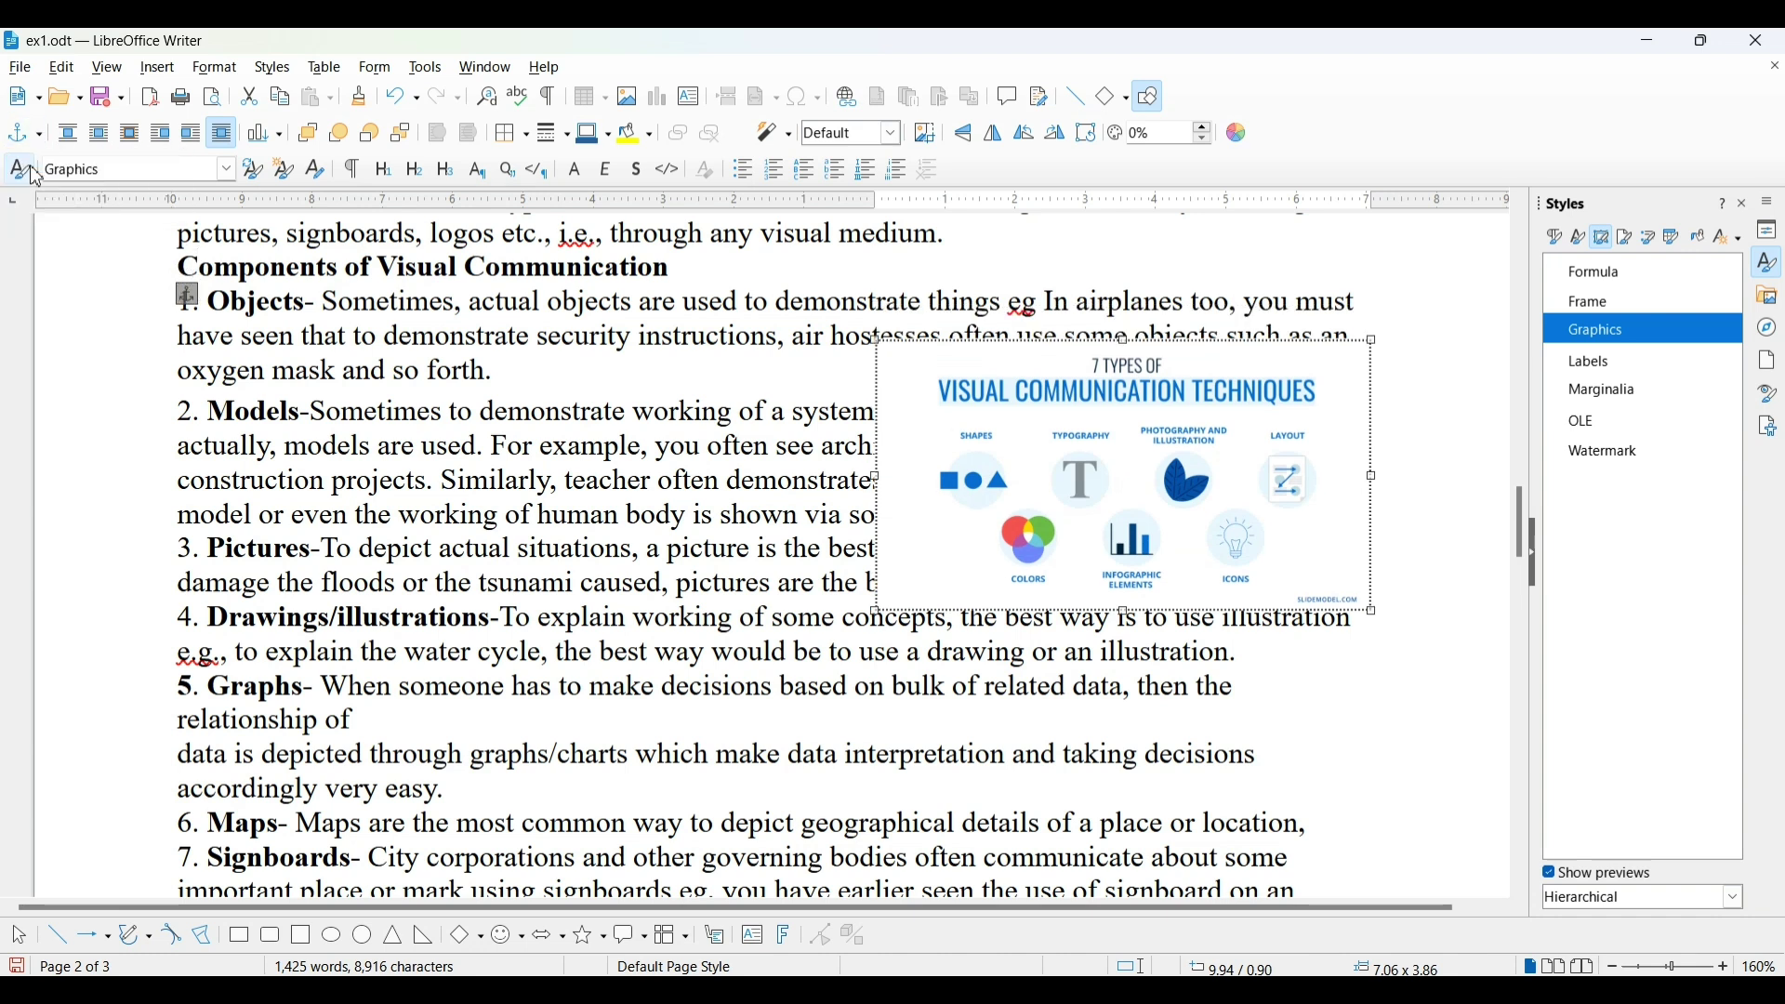
Step: Align the infographic Middle to Anchor, then Top to Anchor
click(265, 133)
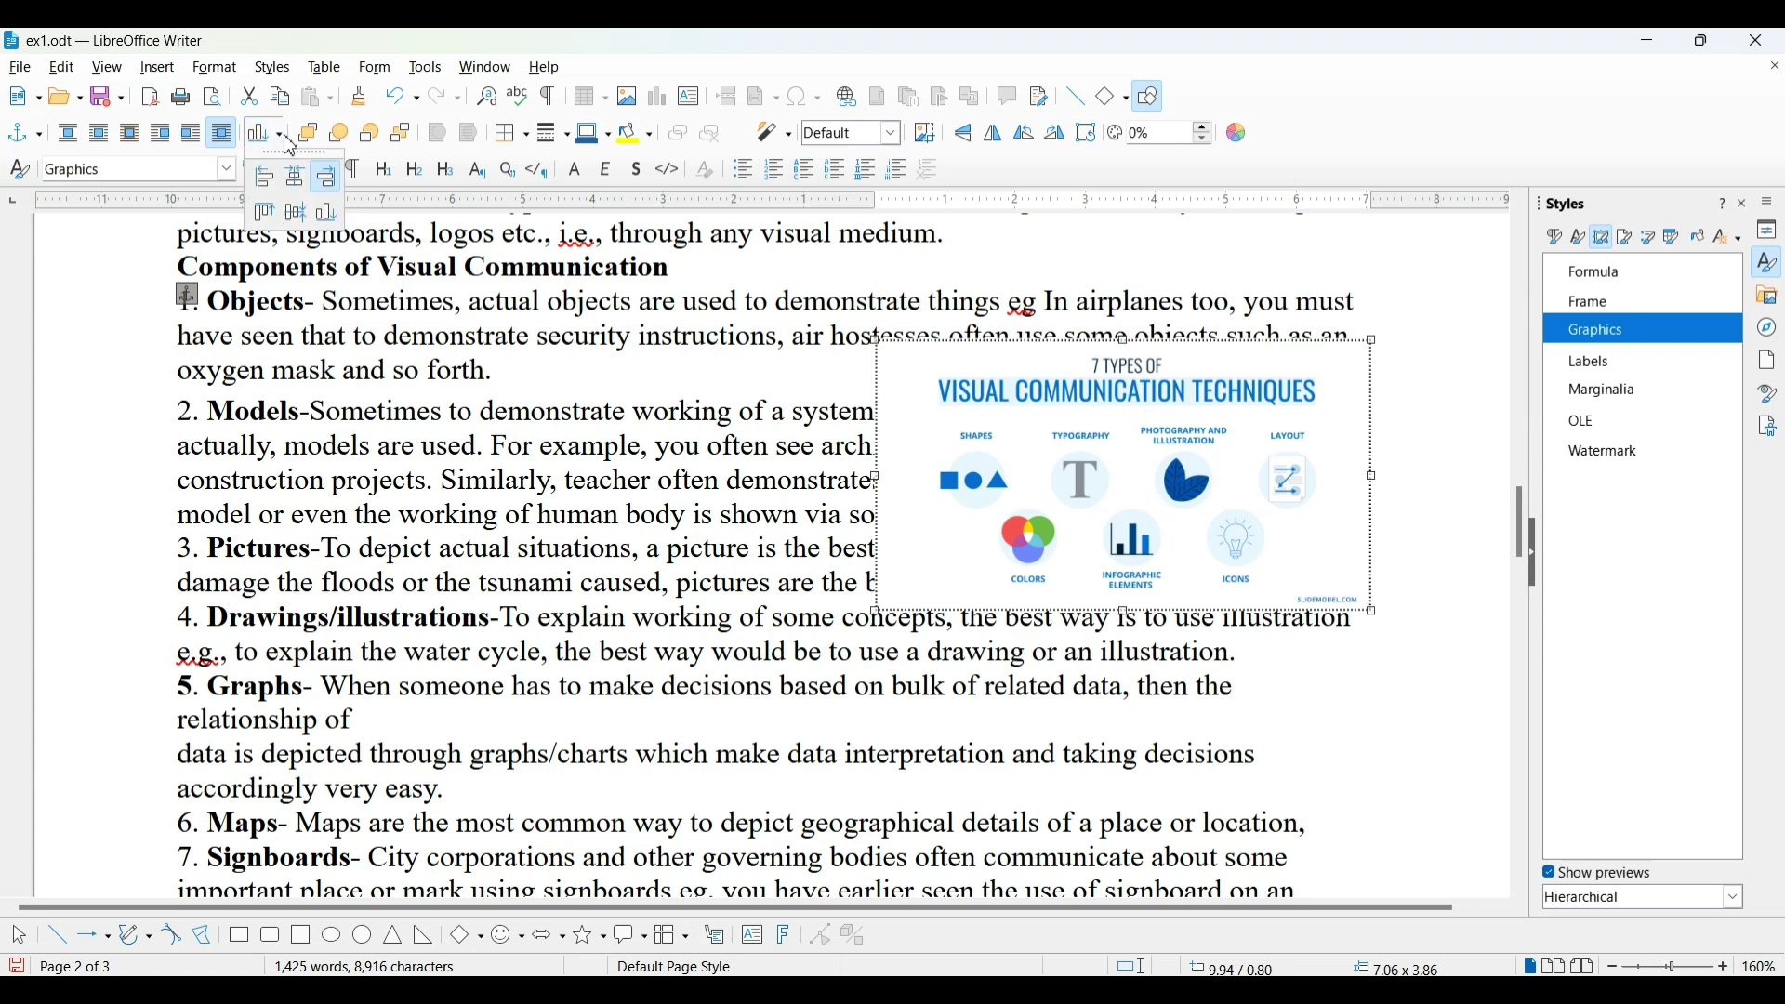
click(296, 214)
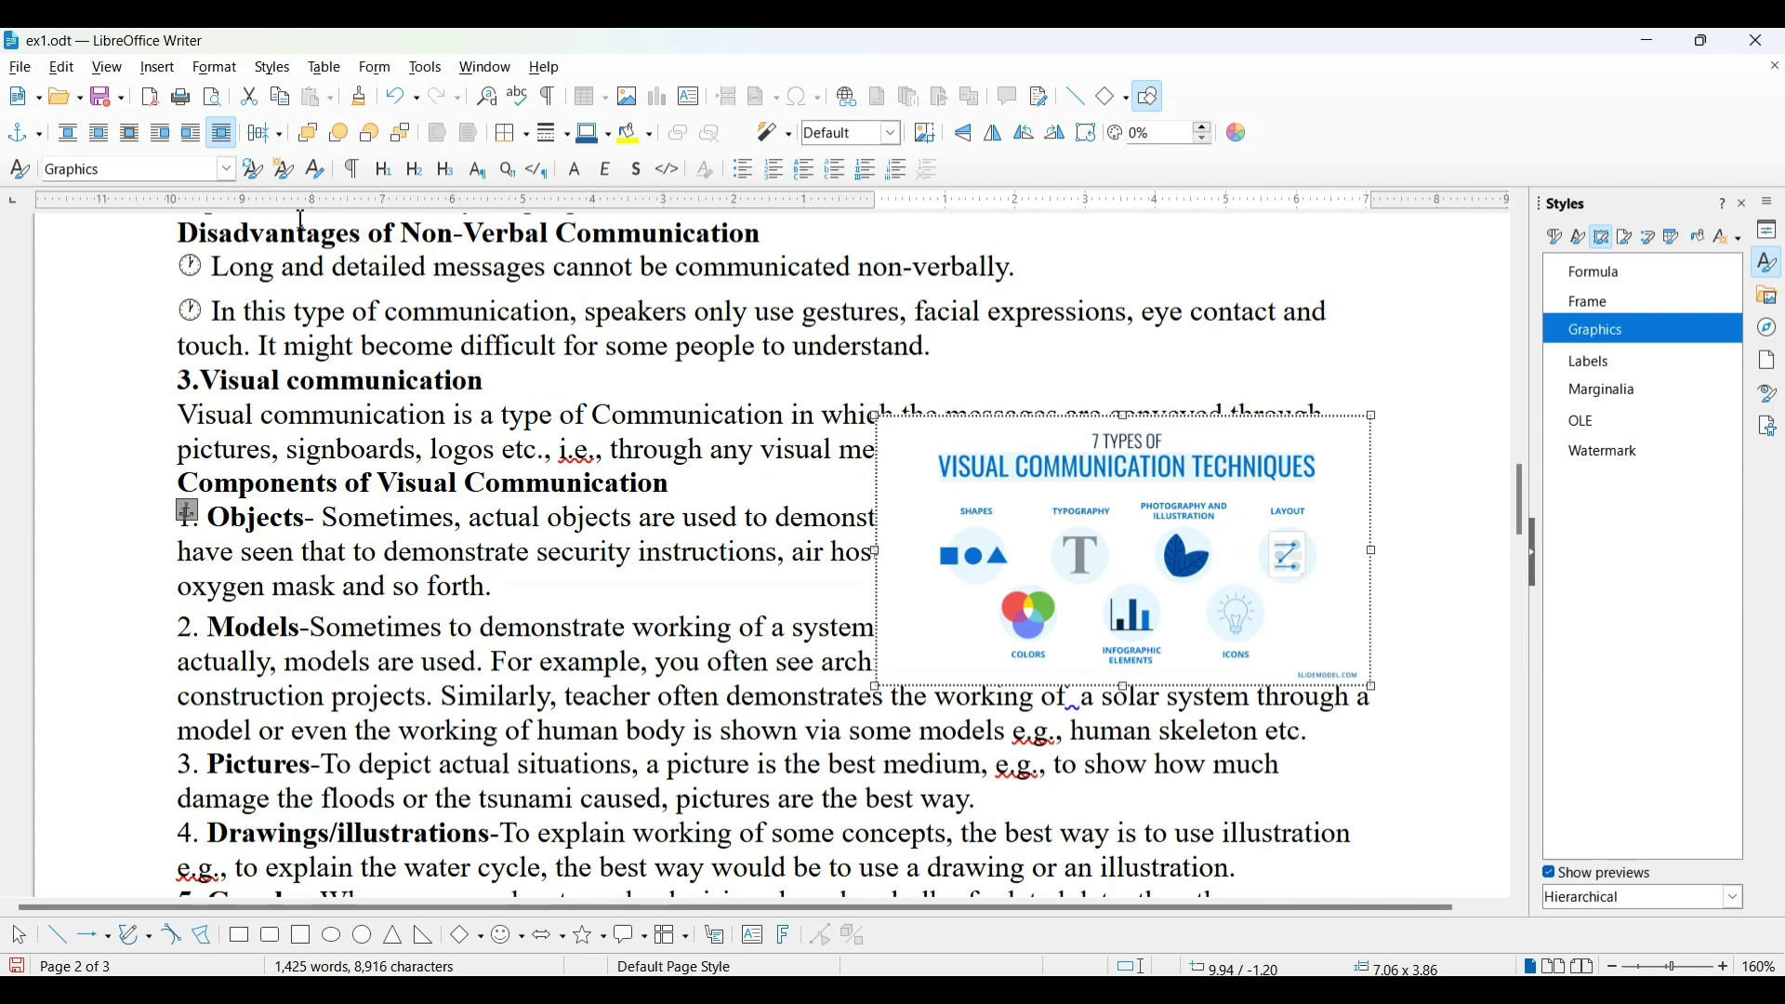
click(280, 137)
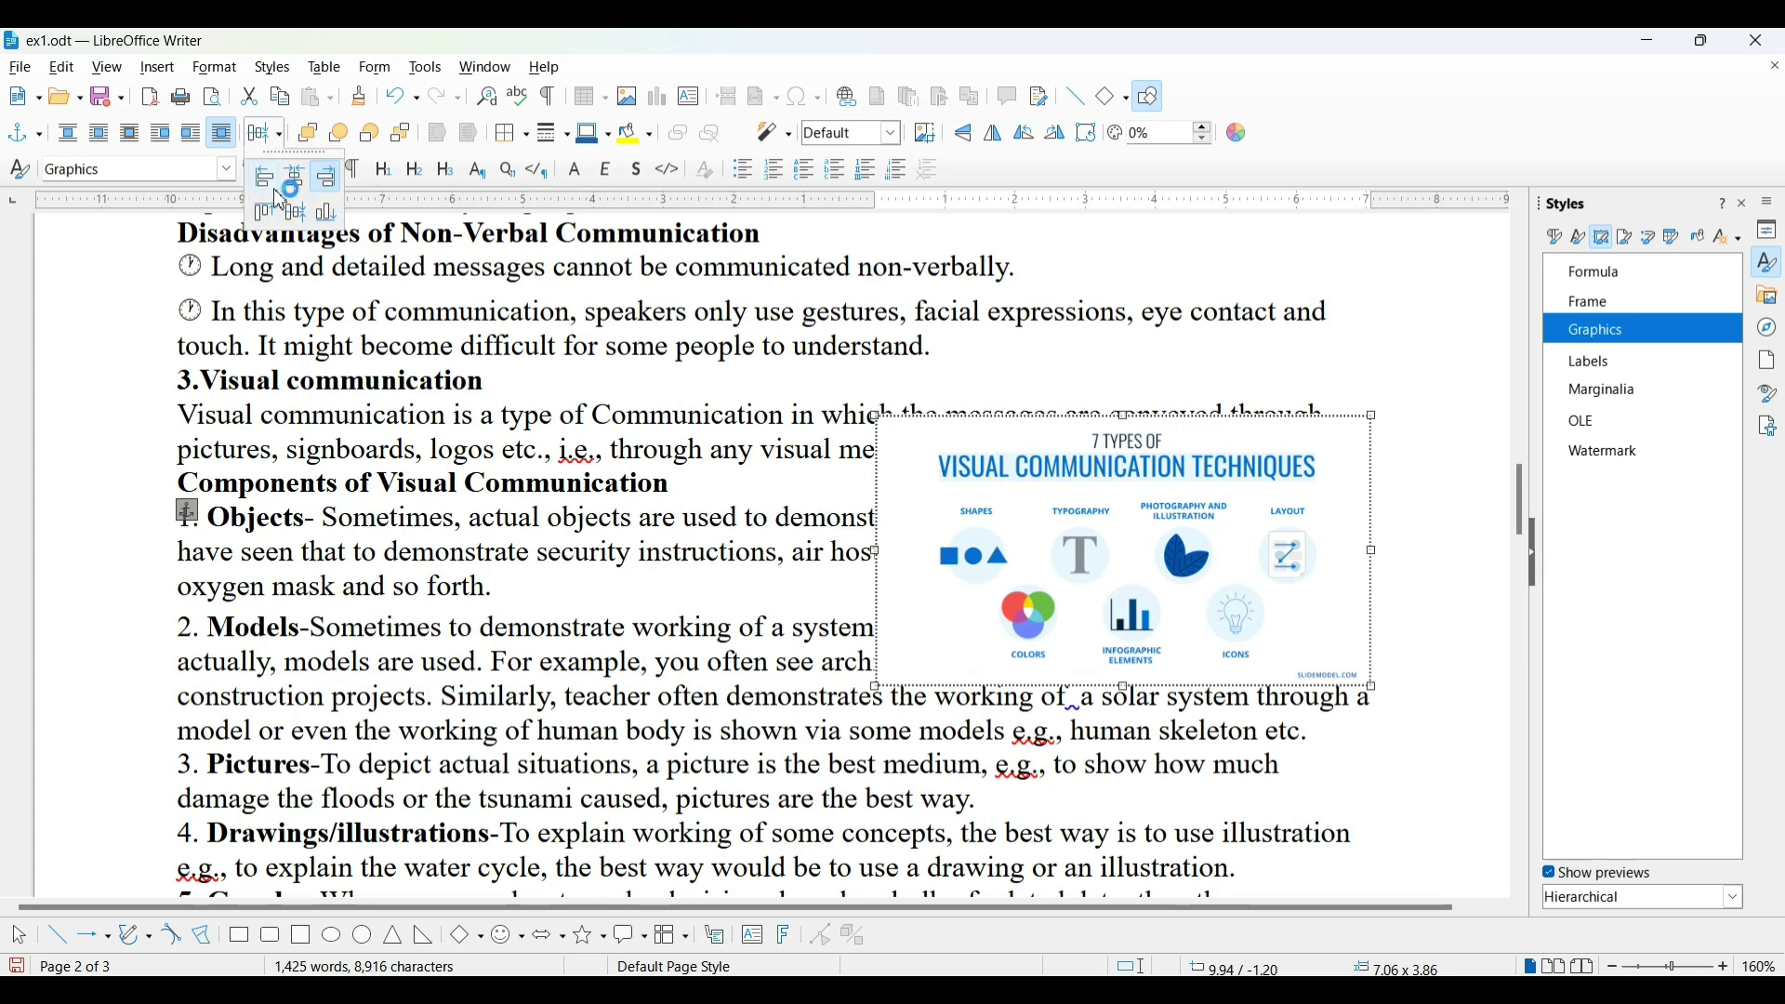
click(262, 214)
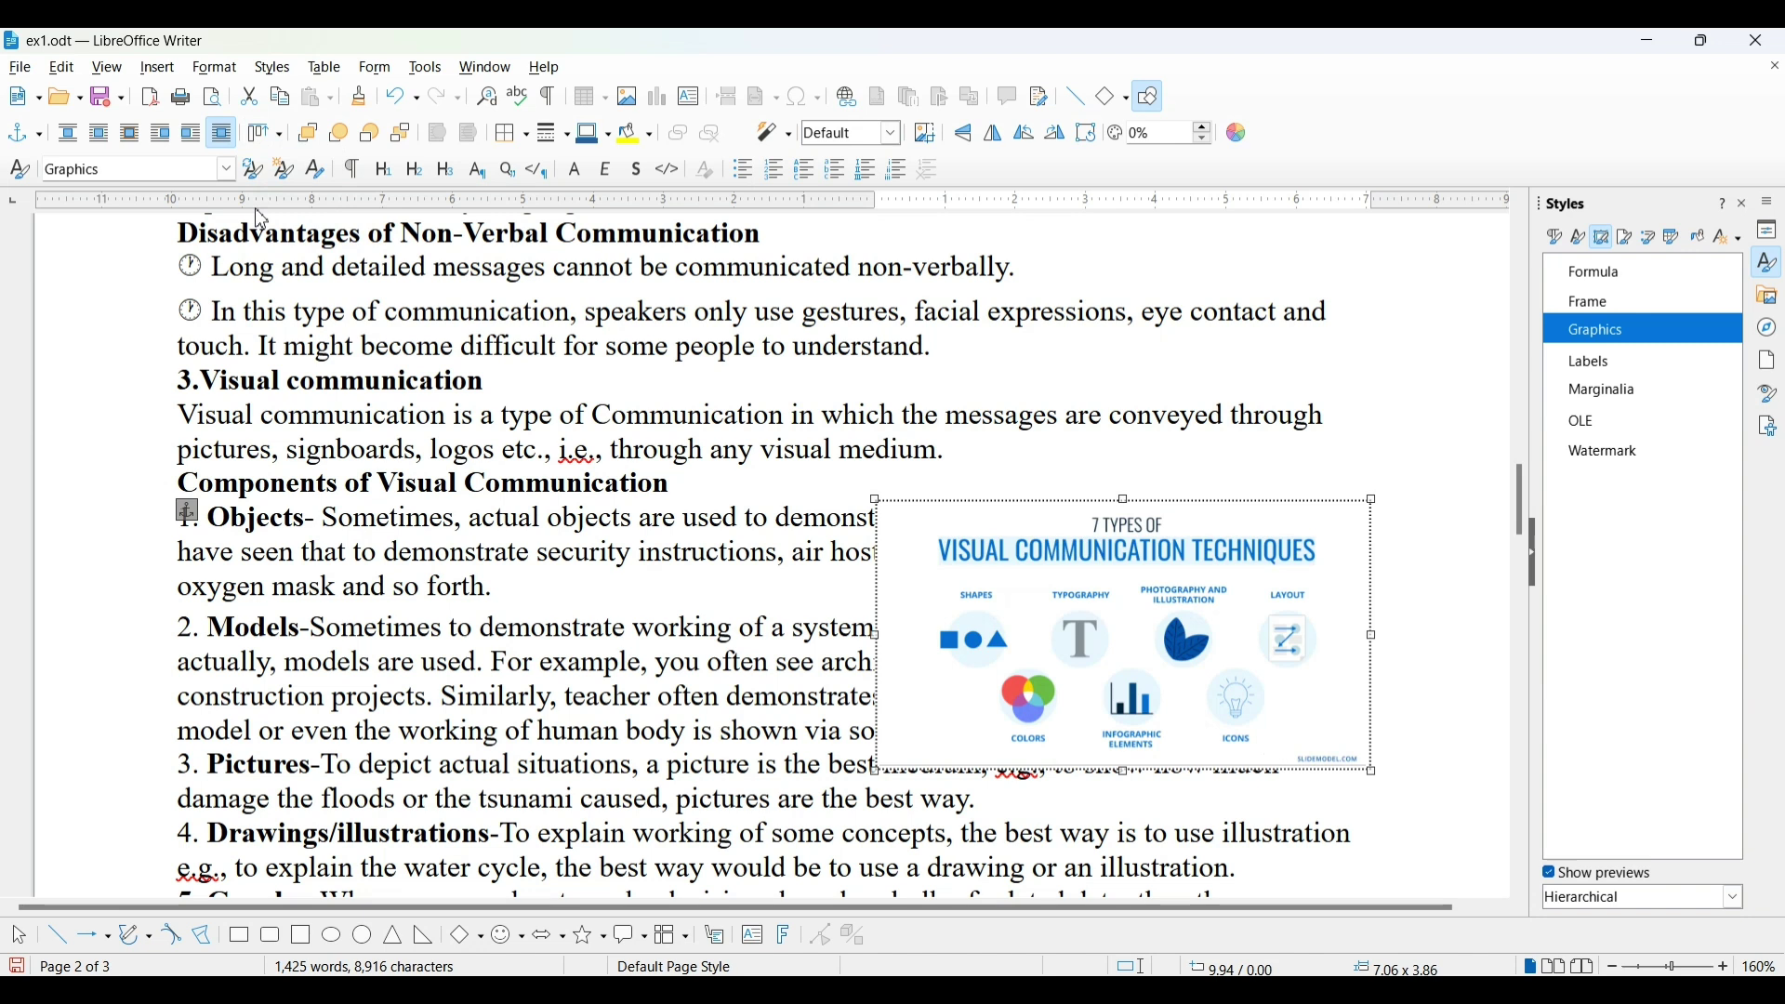
click(278, 134)
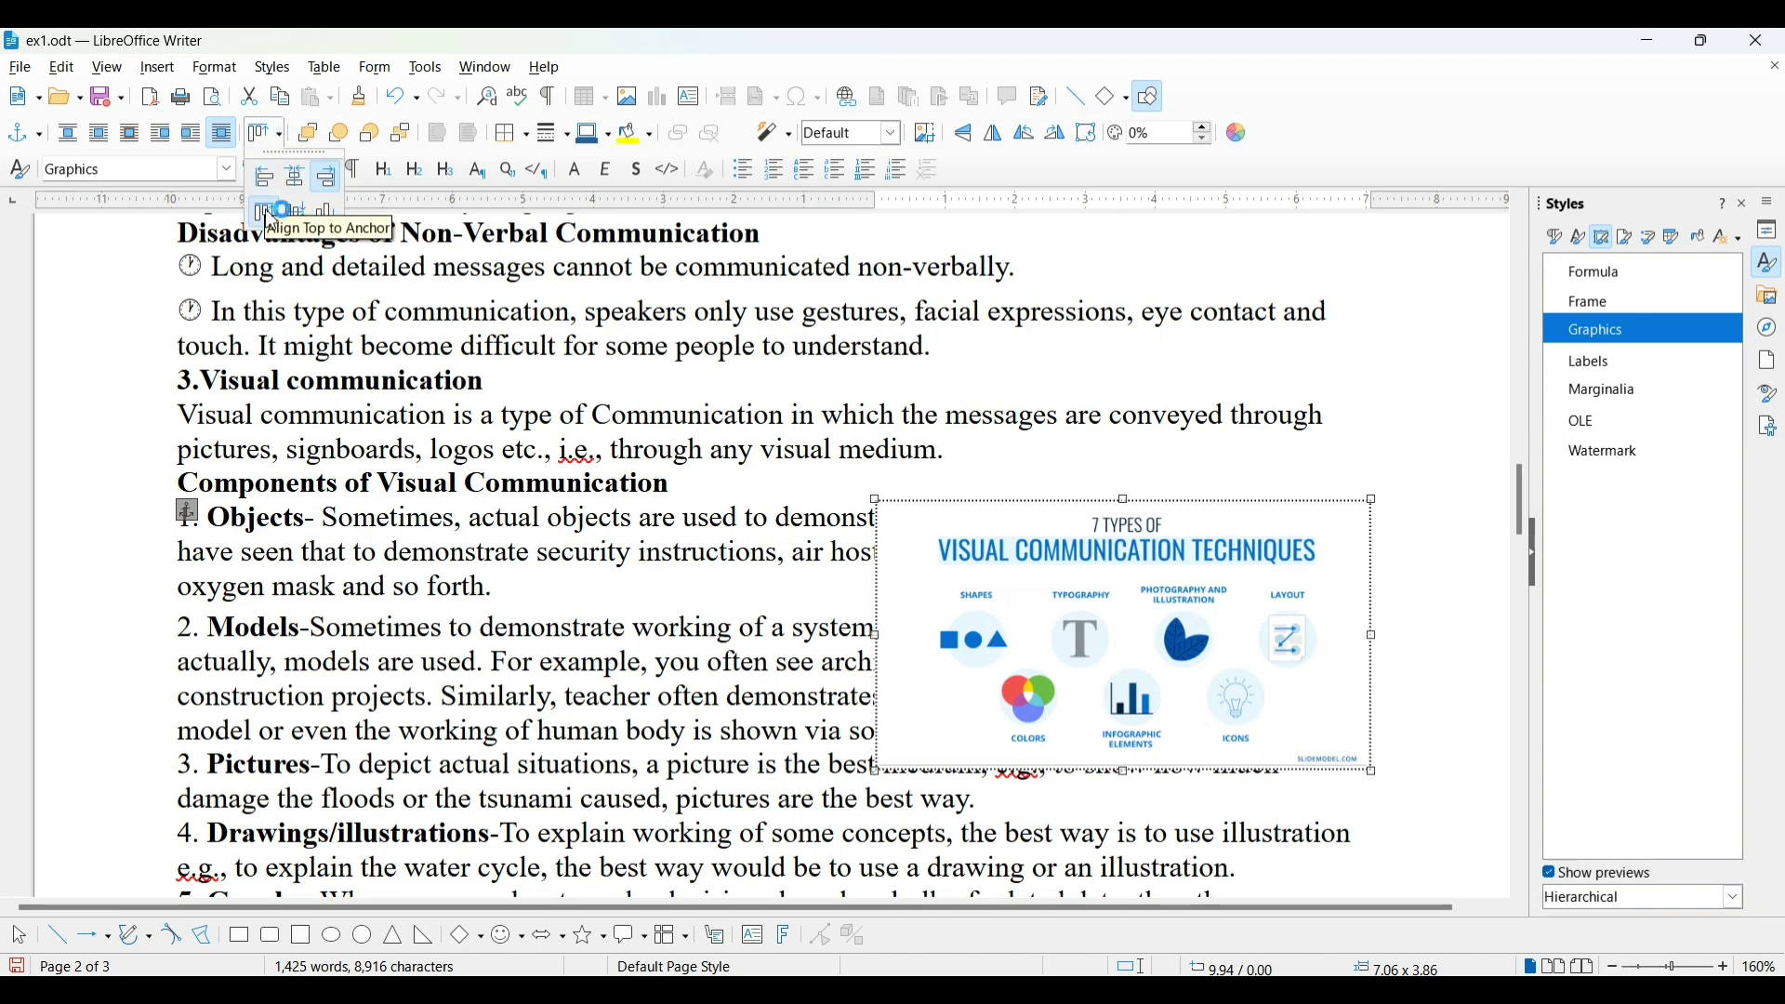
click(268, 215)
Step: Centre the image horizontally, then cycle Top, Middle and Bottom to Anchor alignment
click(279, 135)
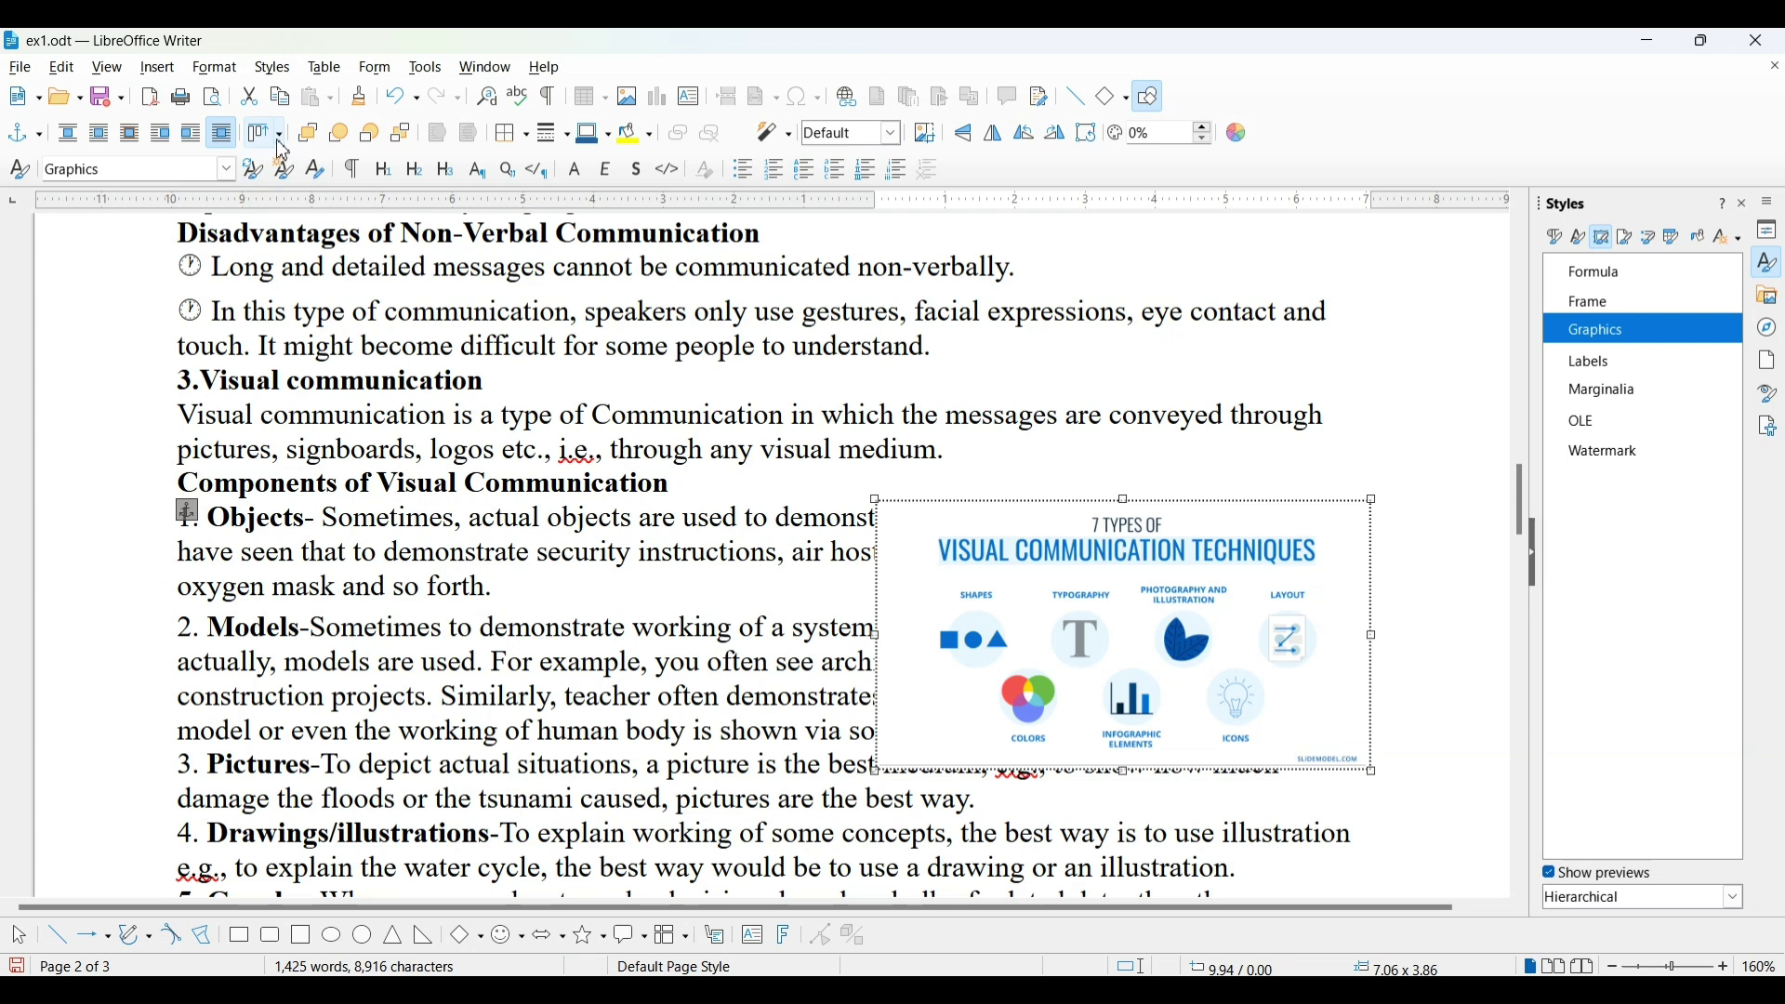
click(299, 184)
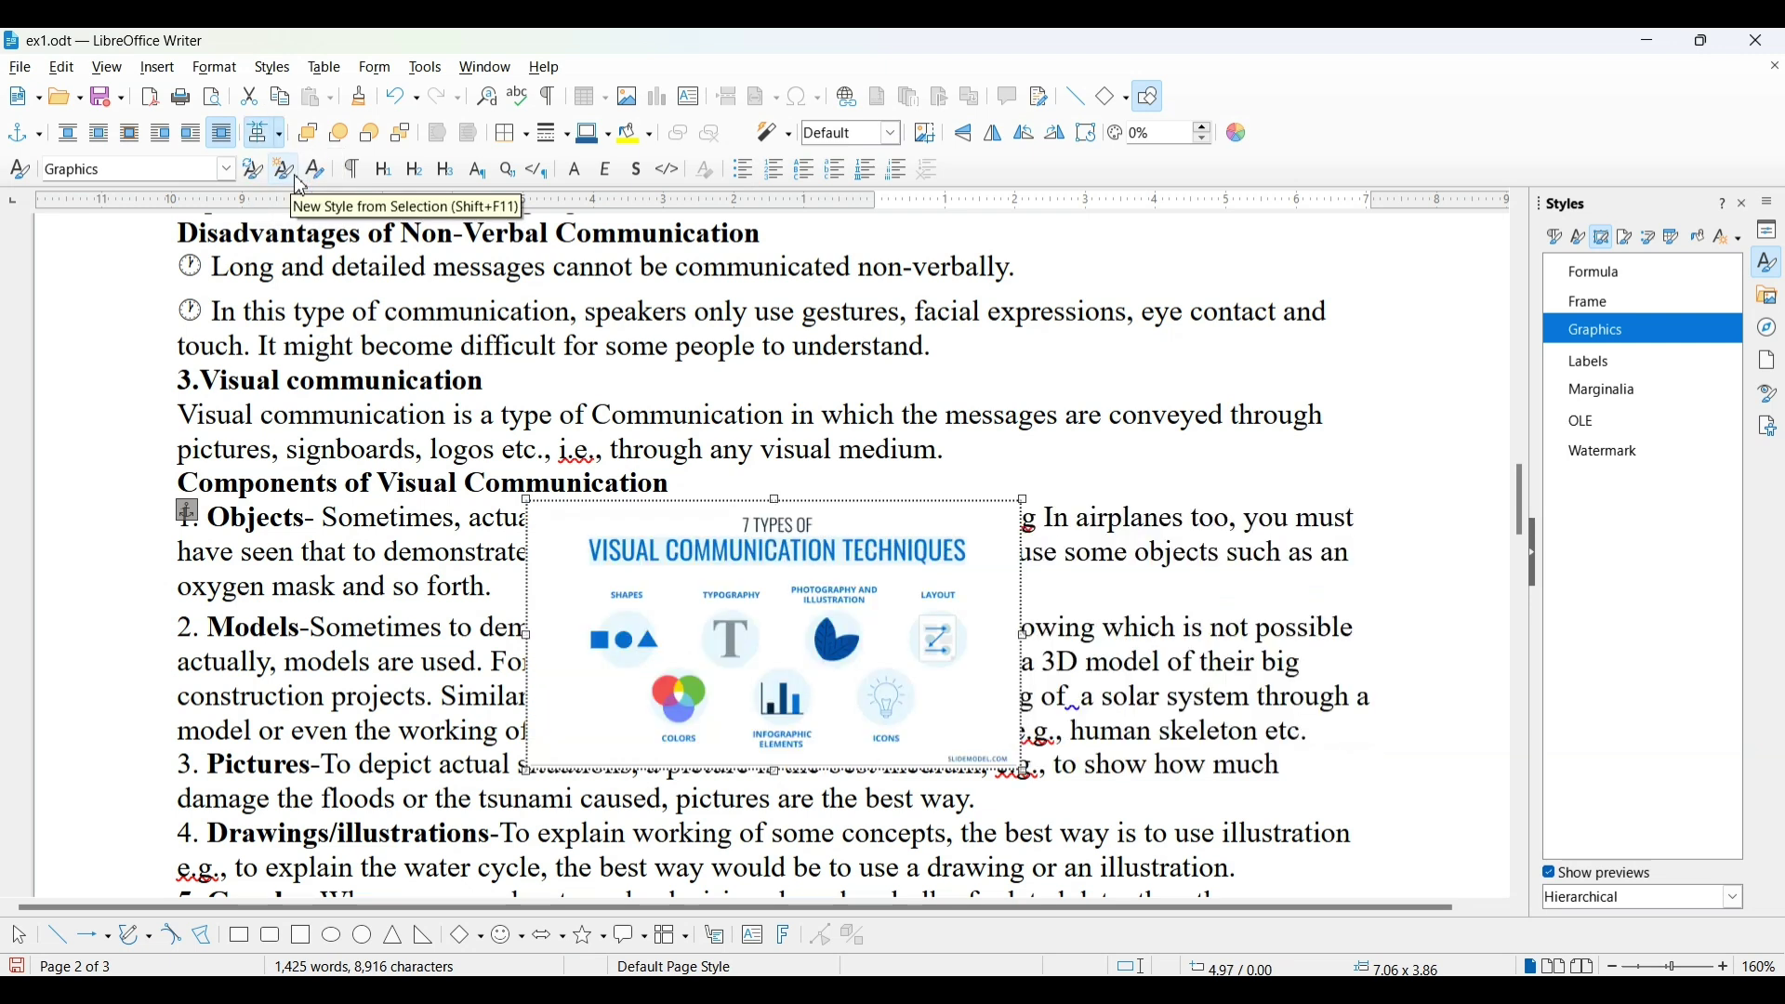
click(279, 135)
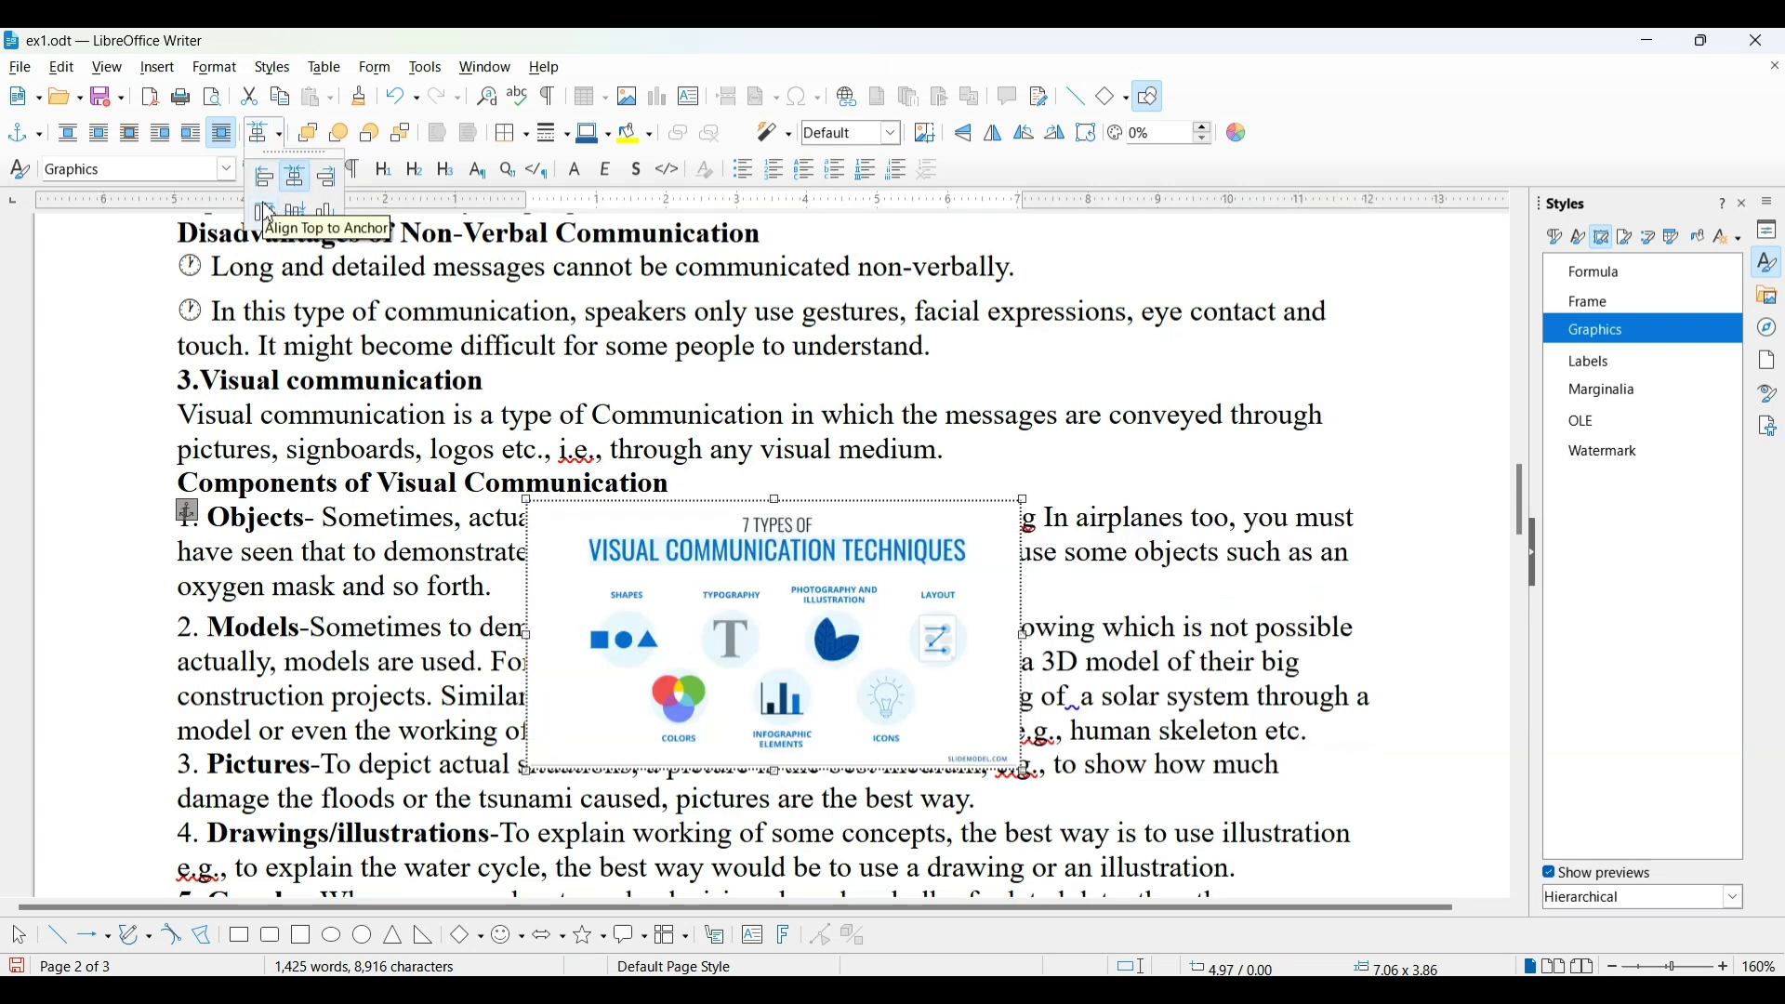
click(266, 213)
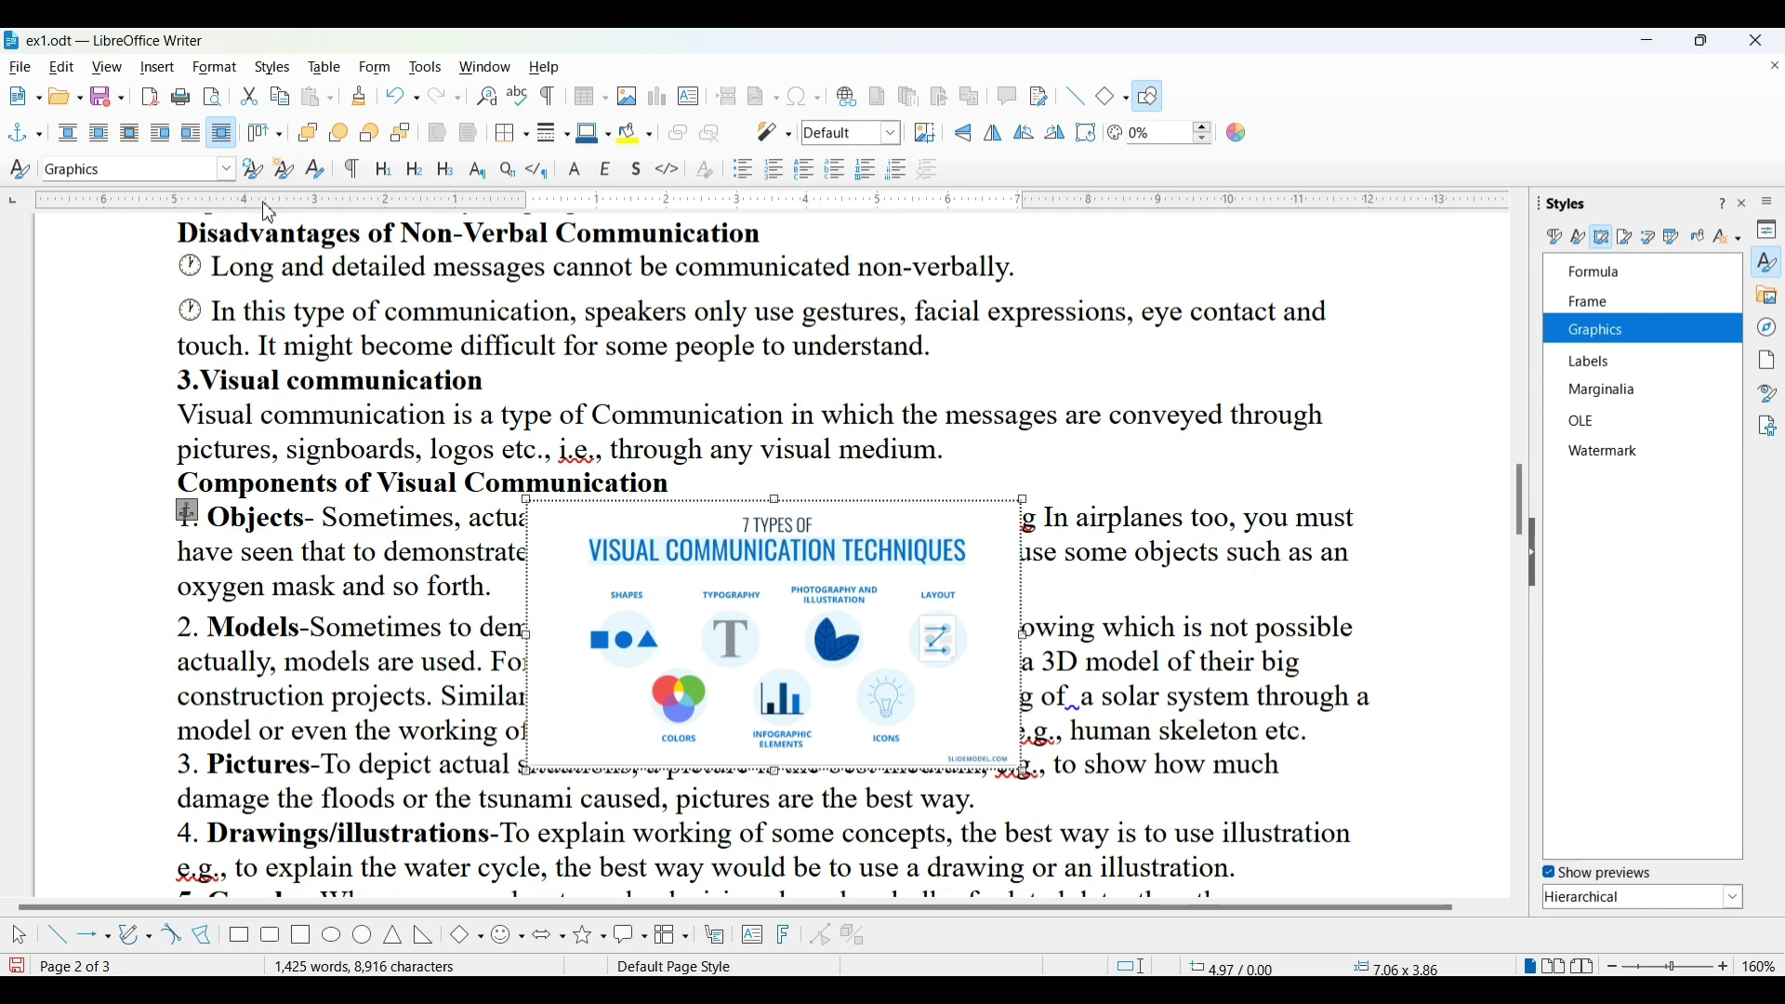
click(280, 135)
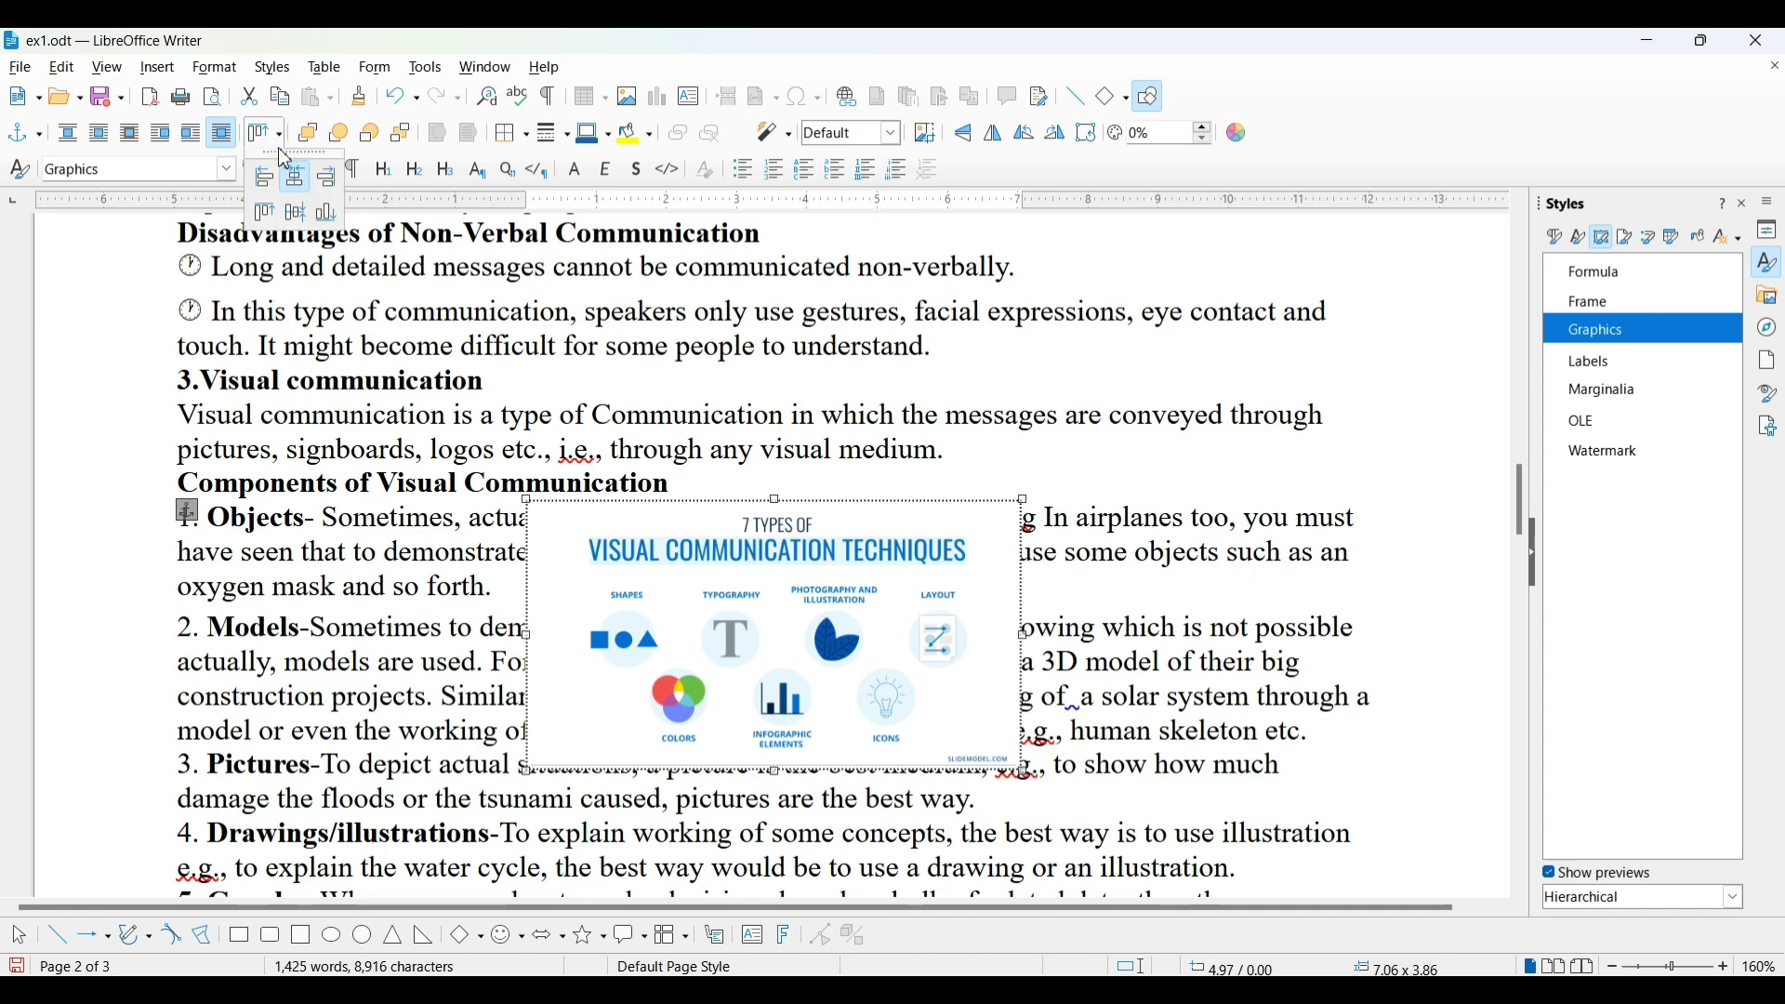
click(295, 215)
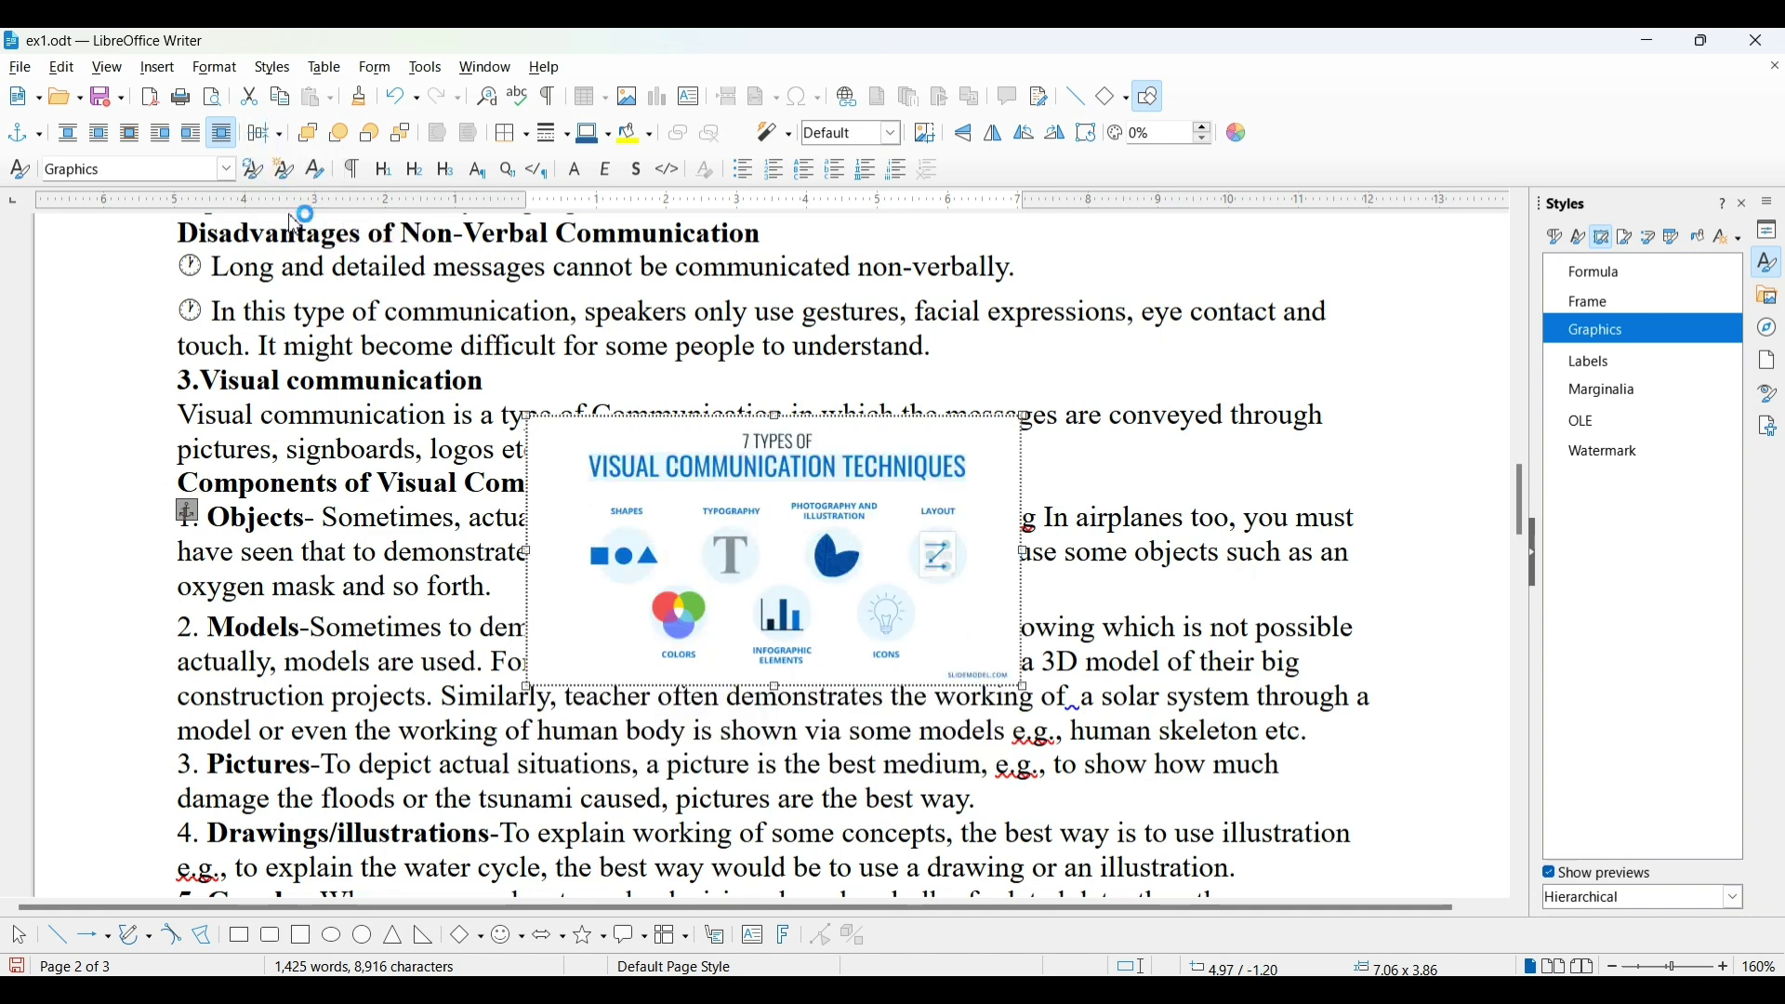
click(278, 137)
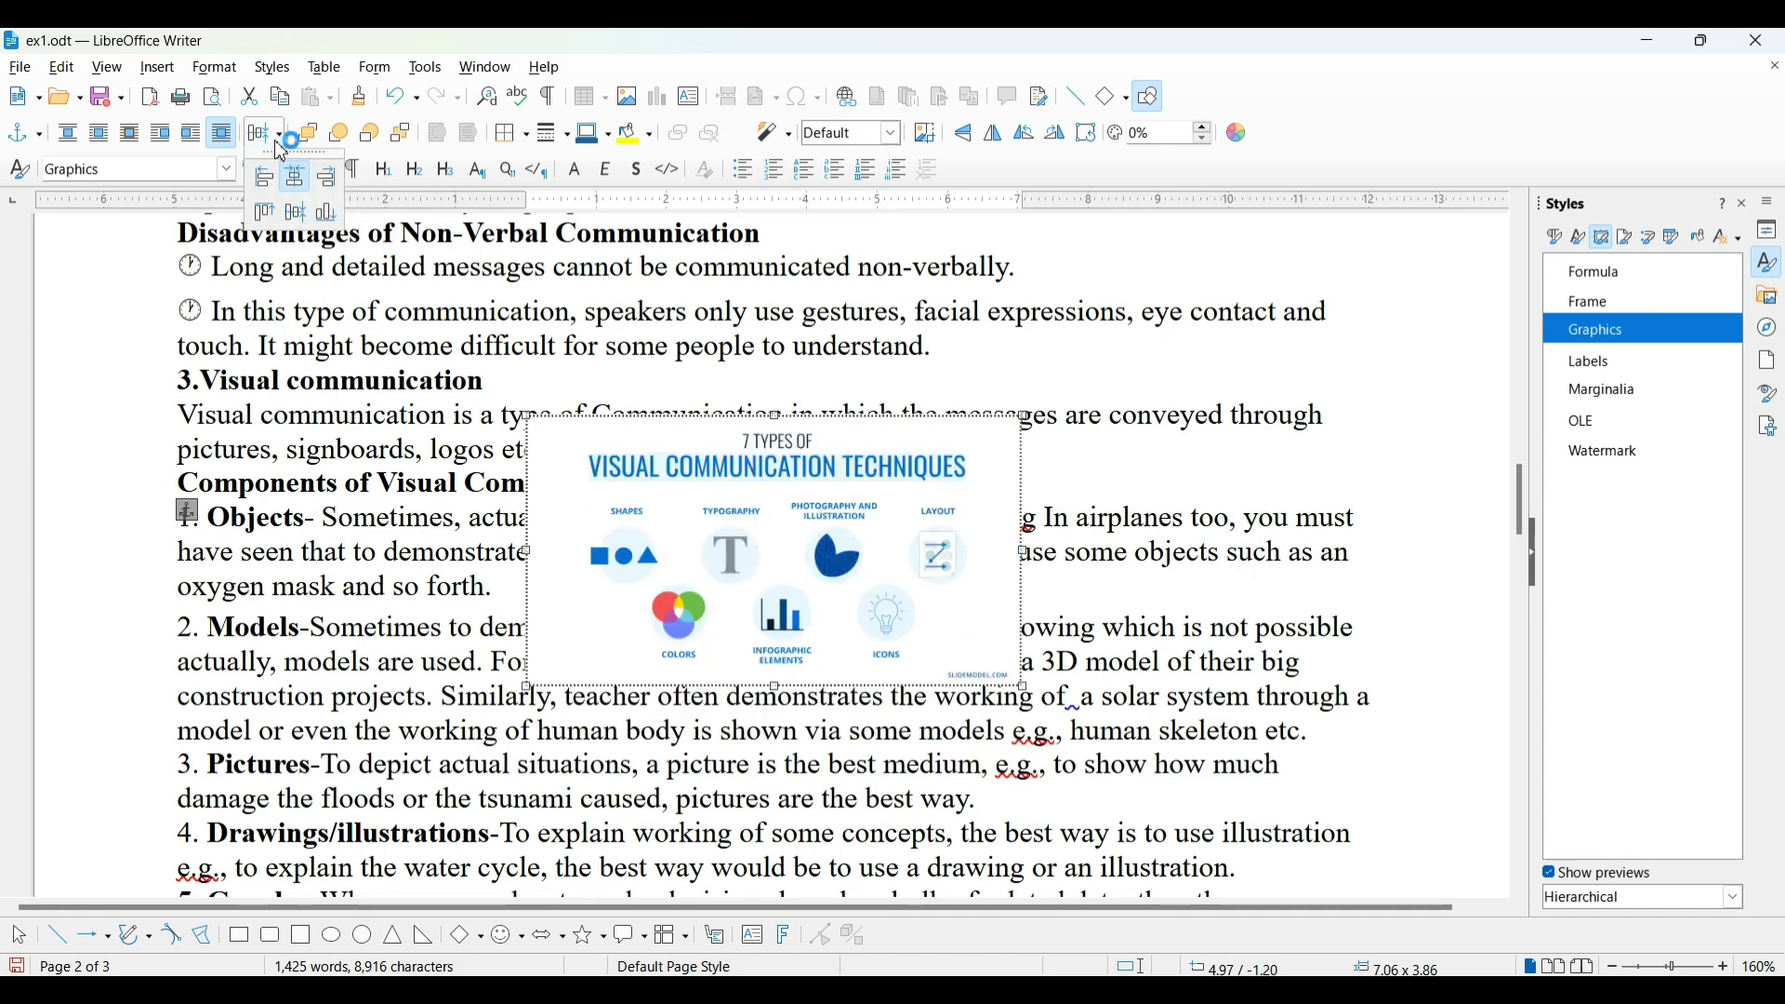
click(333, 219)
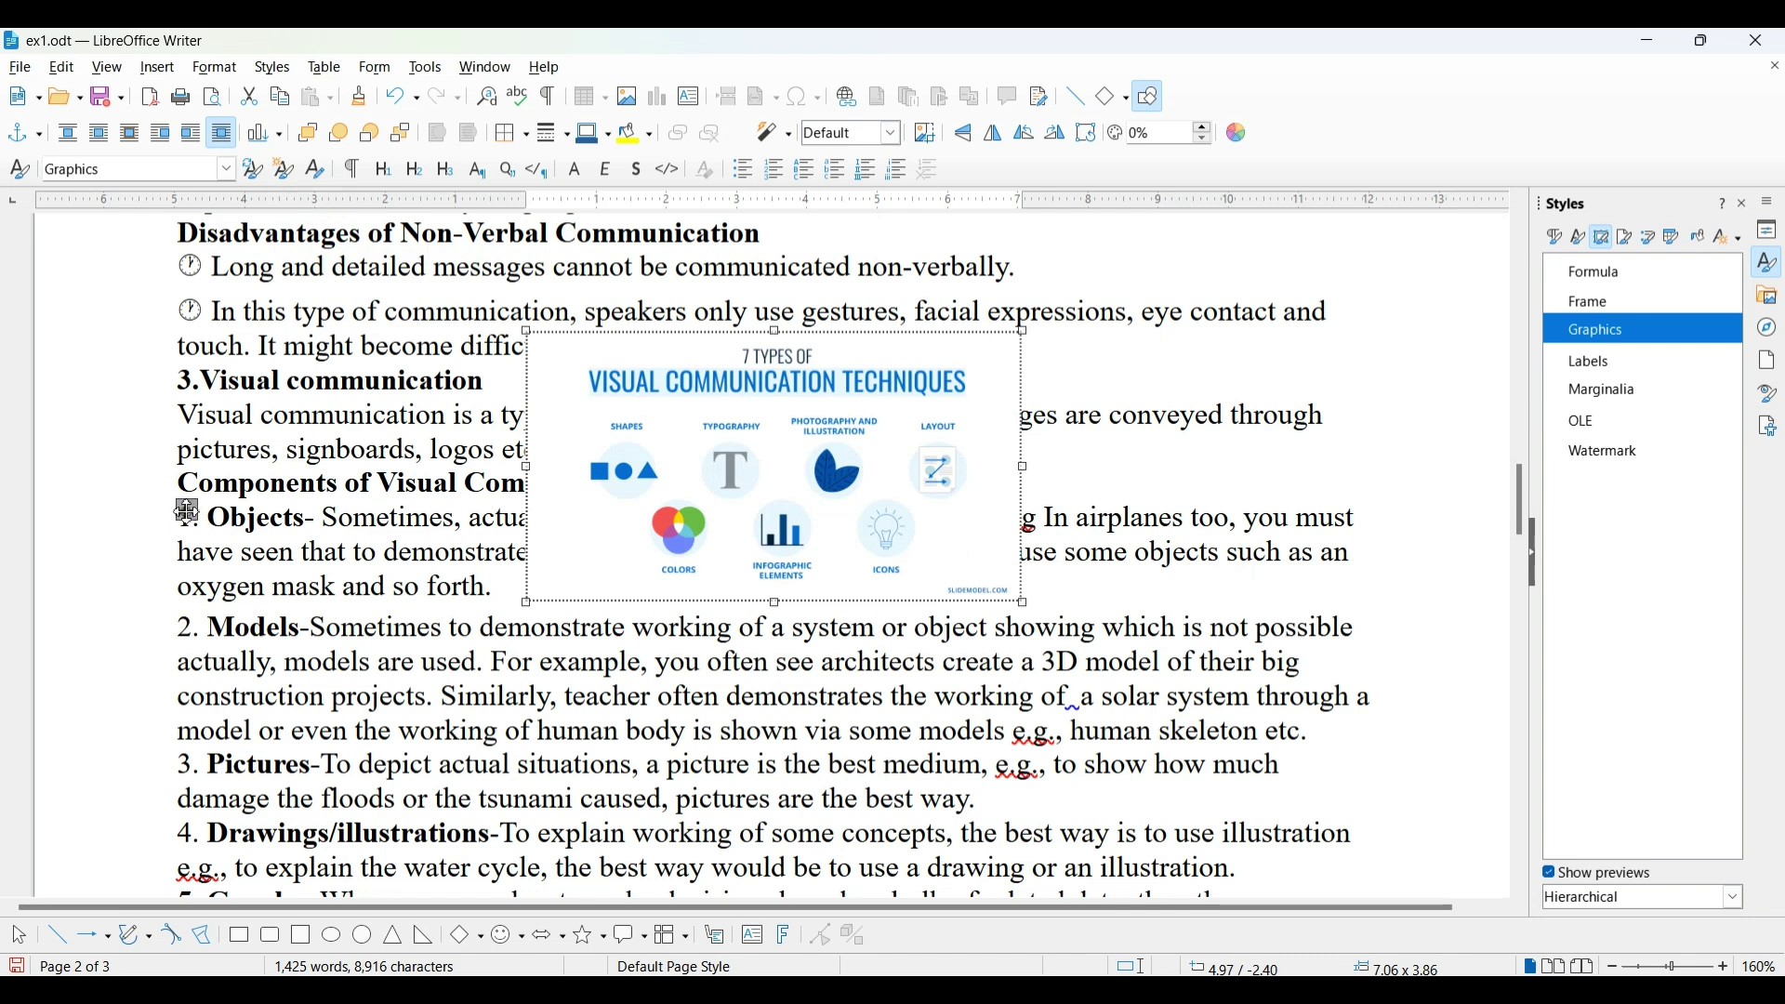
click(39, 135)
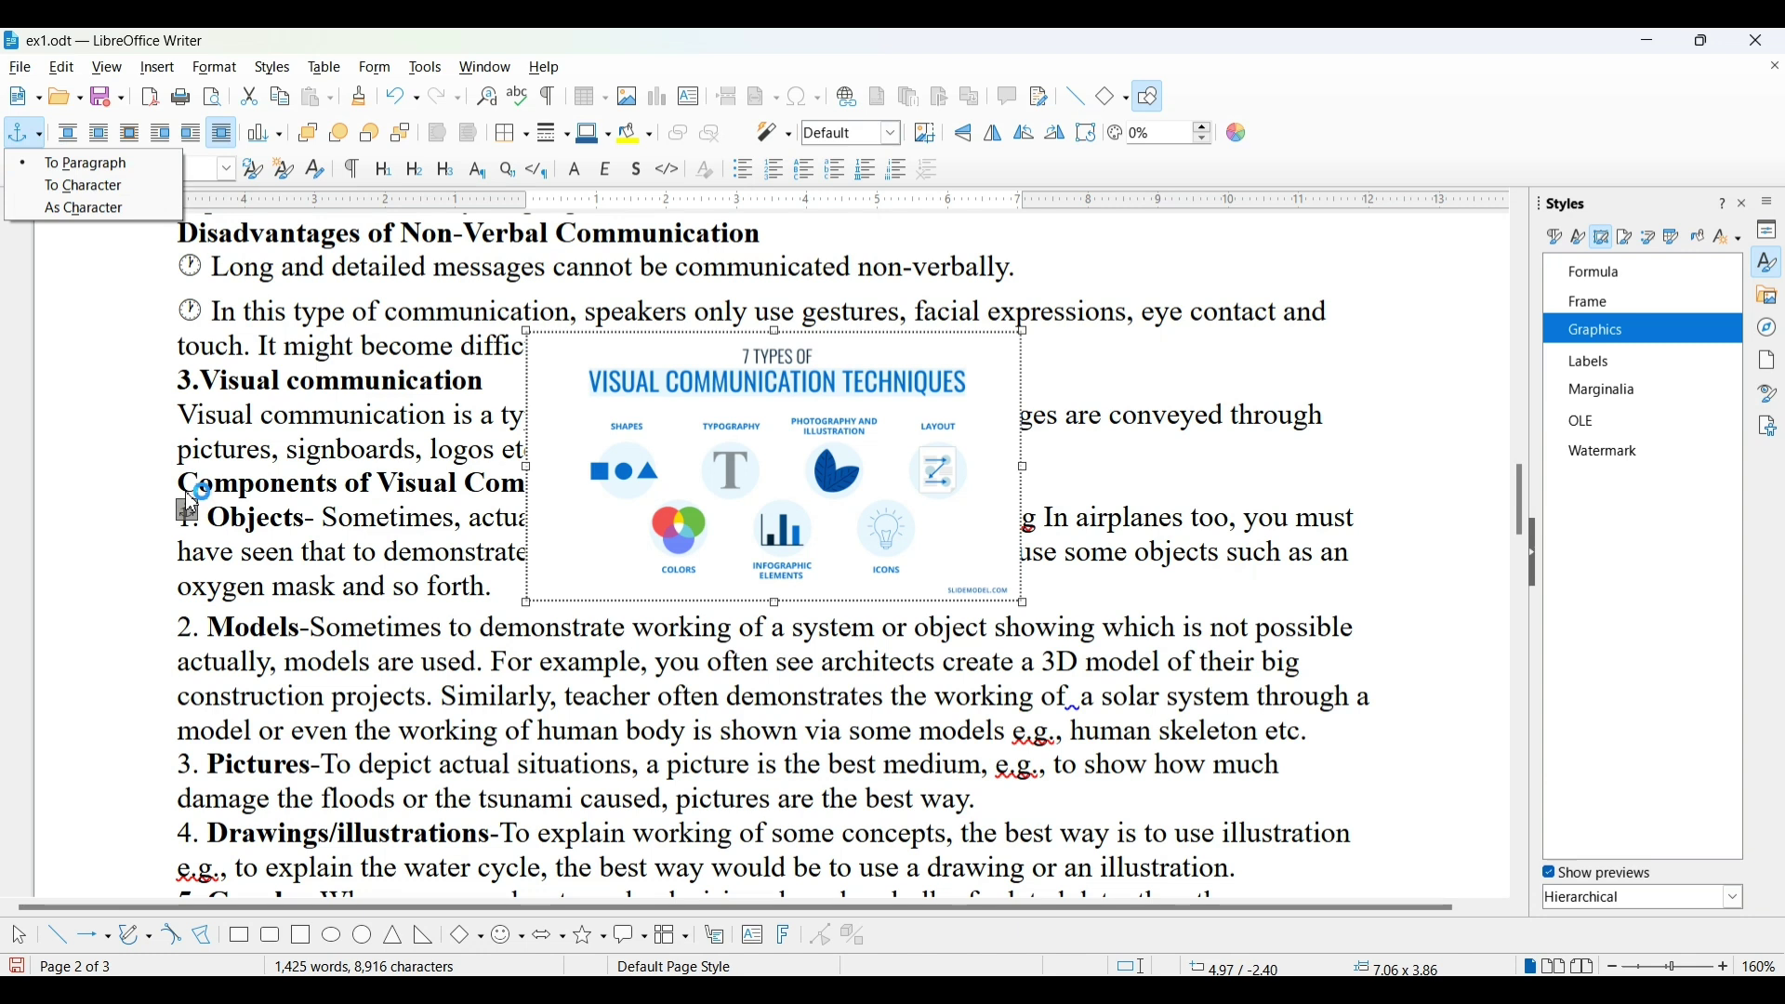
Step: Re-anchor the infographic to the '3.Visual communication' paragraph
click(194, 521)
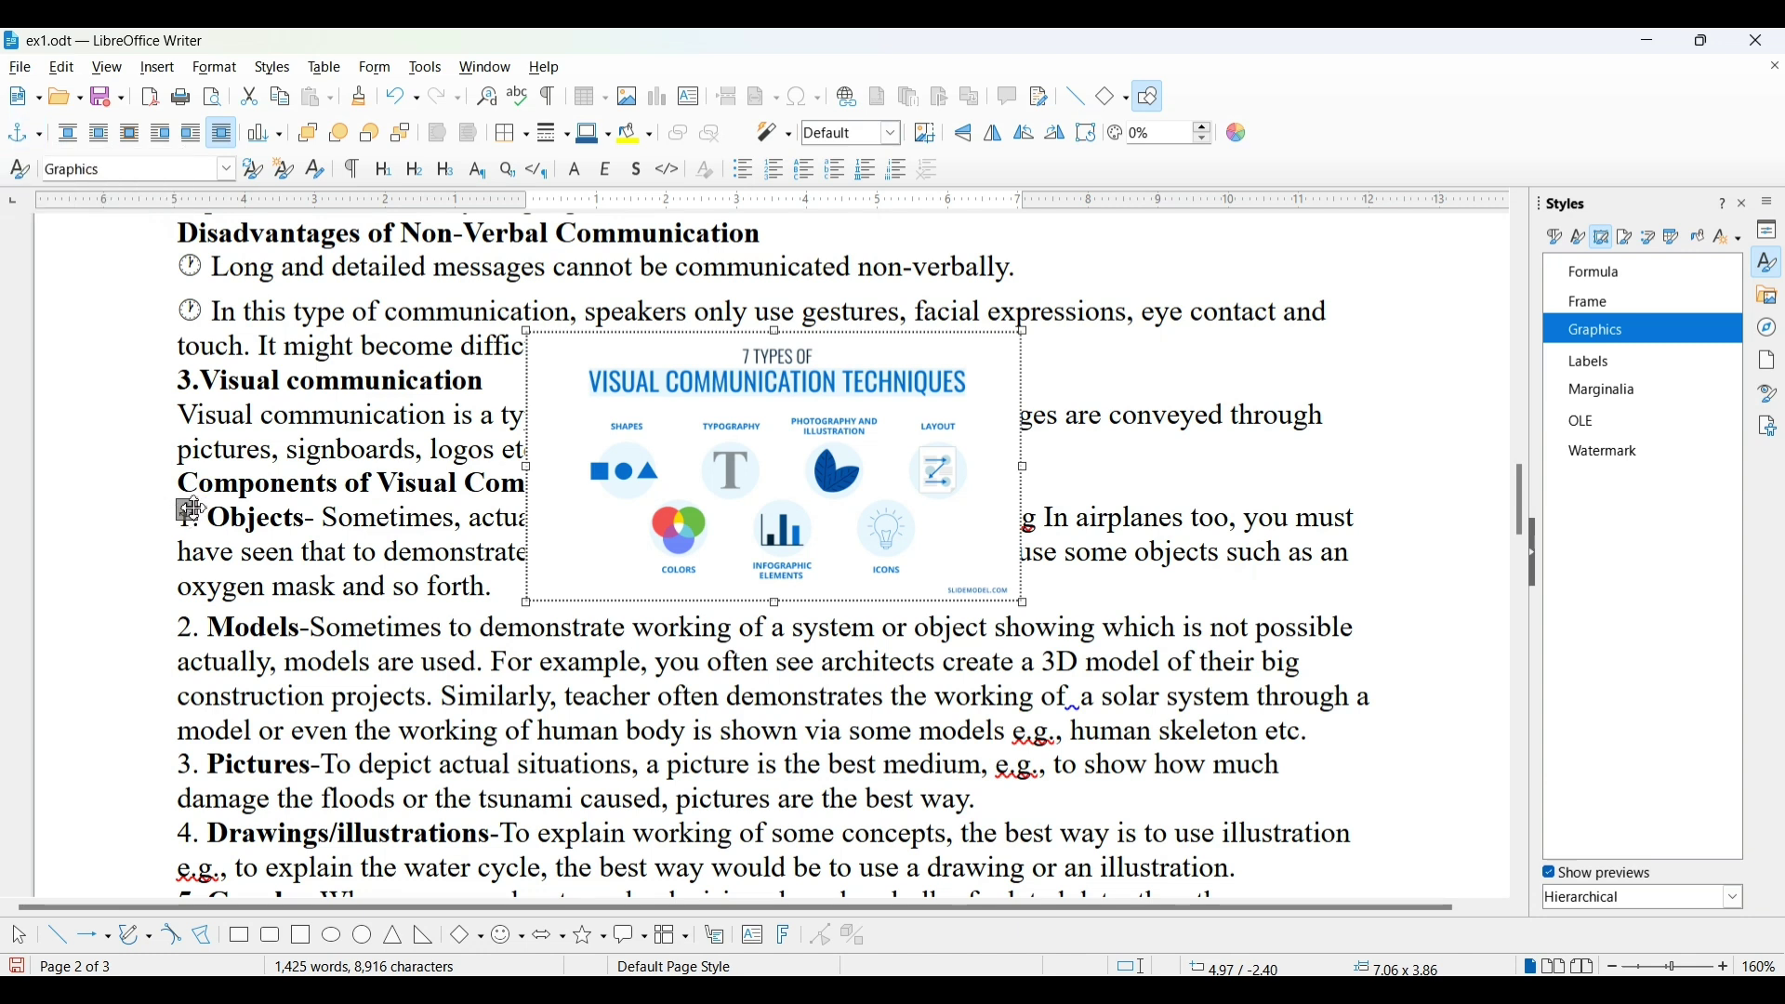
drag(193, 510, 183, 392)
scroll(184, 390, up, 3)
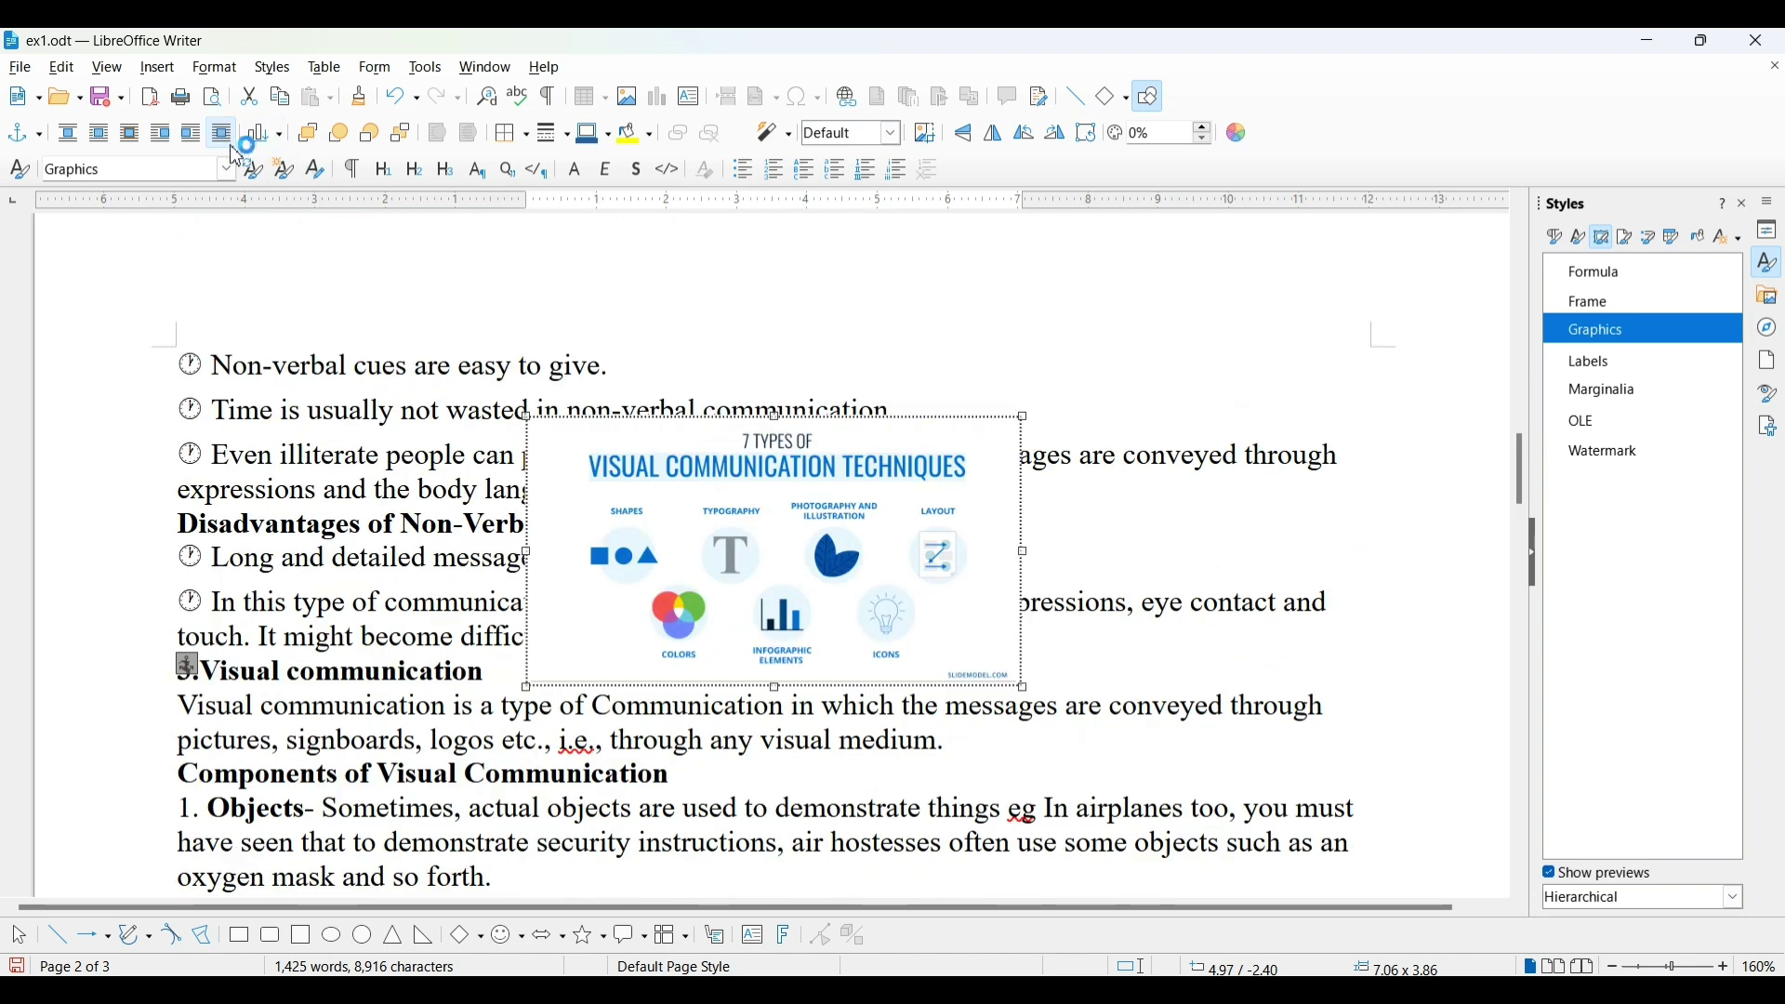
Step: Apply Align Top to Anchor, then Align Middle to Anchor, then one more vertical alignment
click(281, 140)
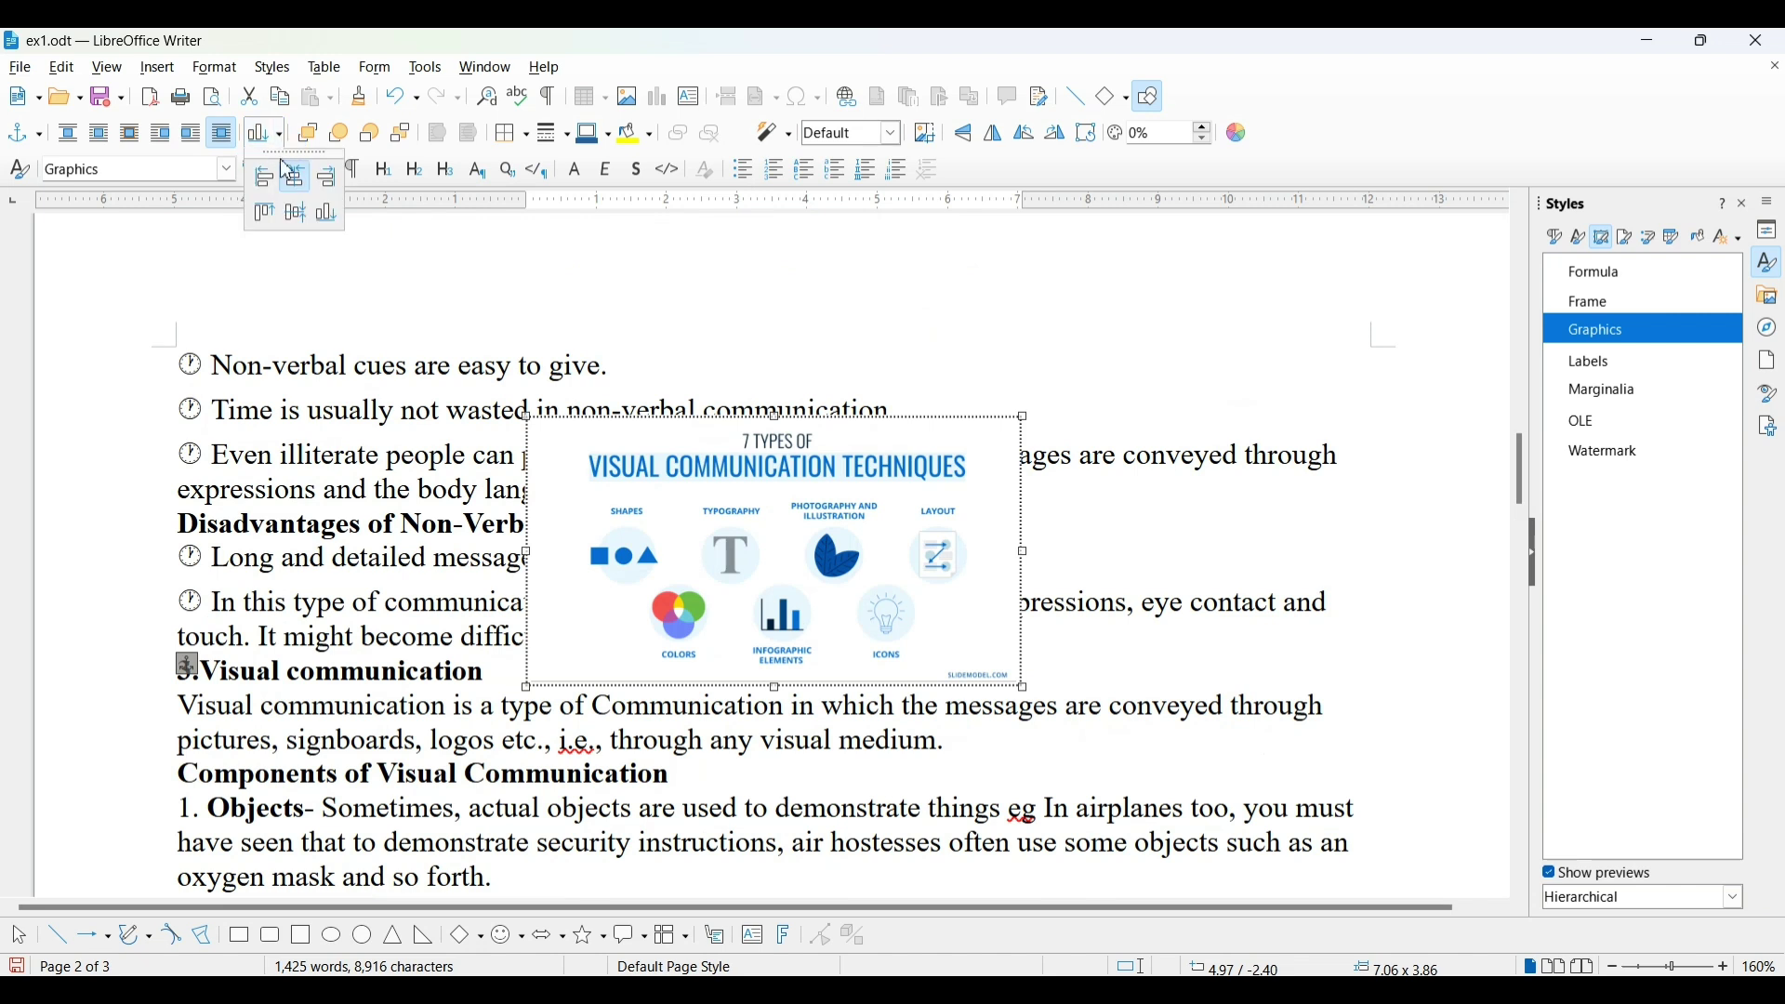
click(264, 214)
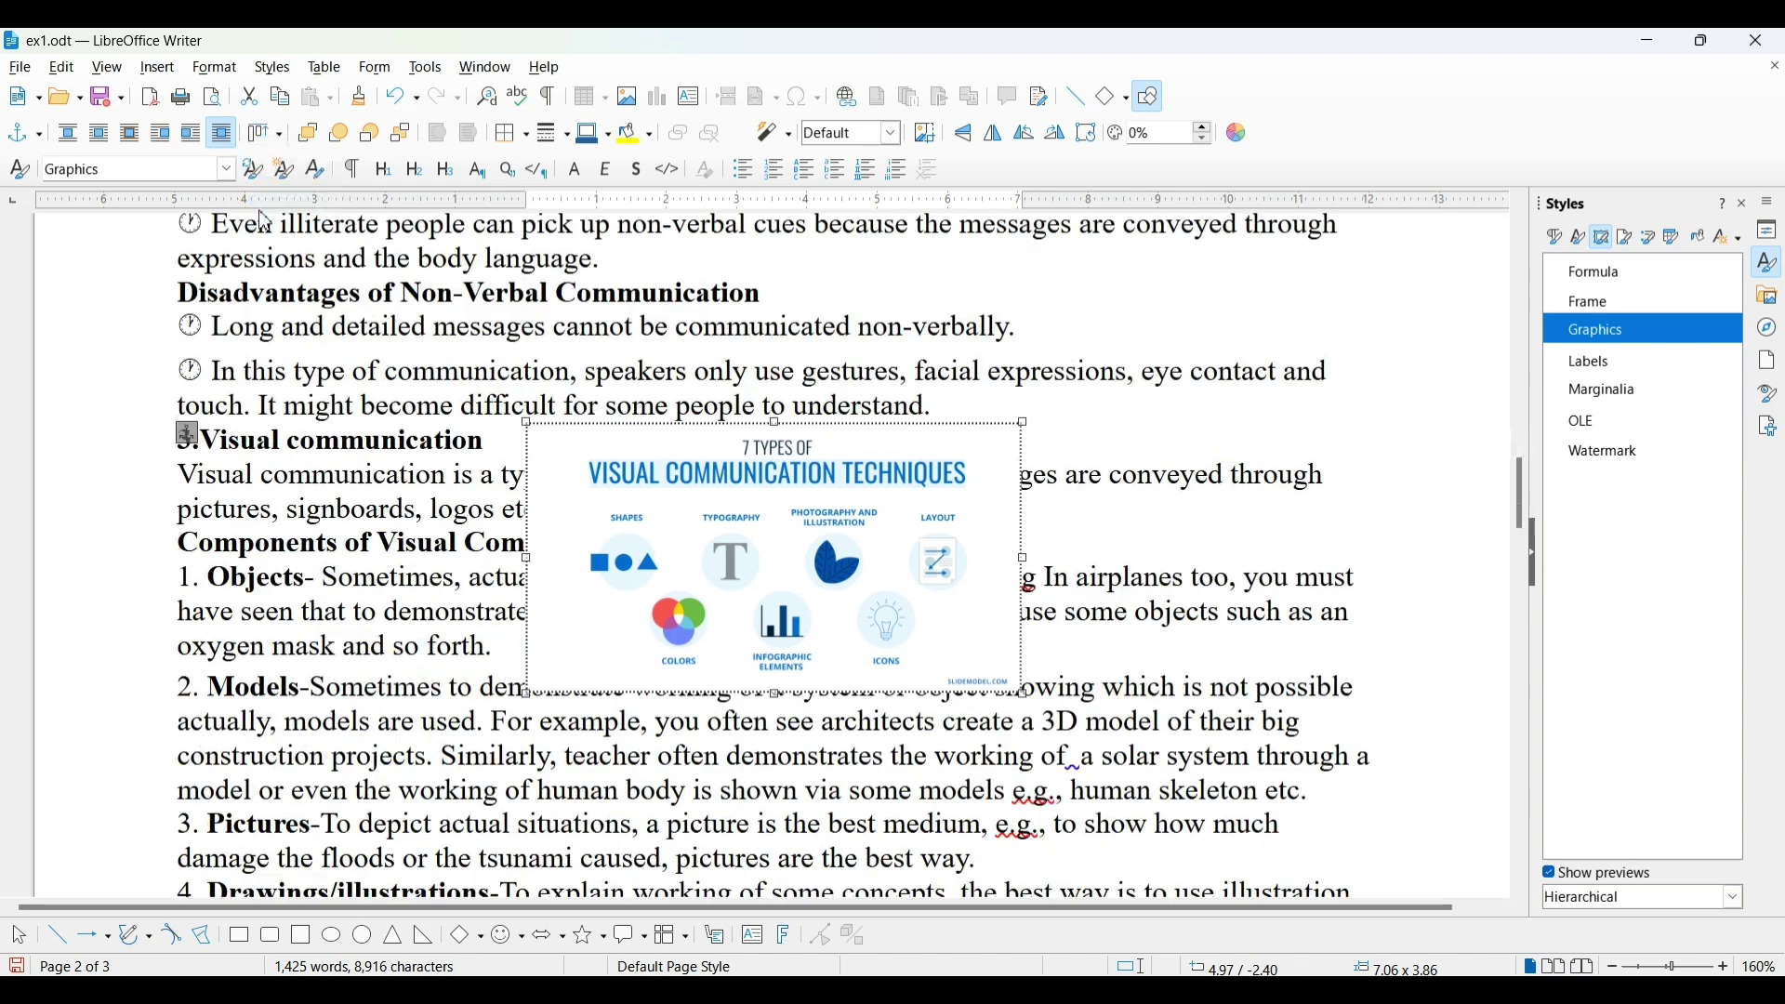
click(265, 133)
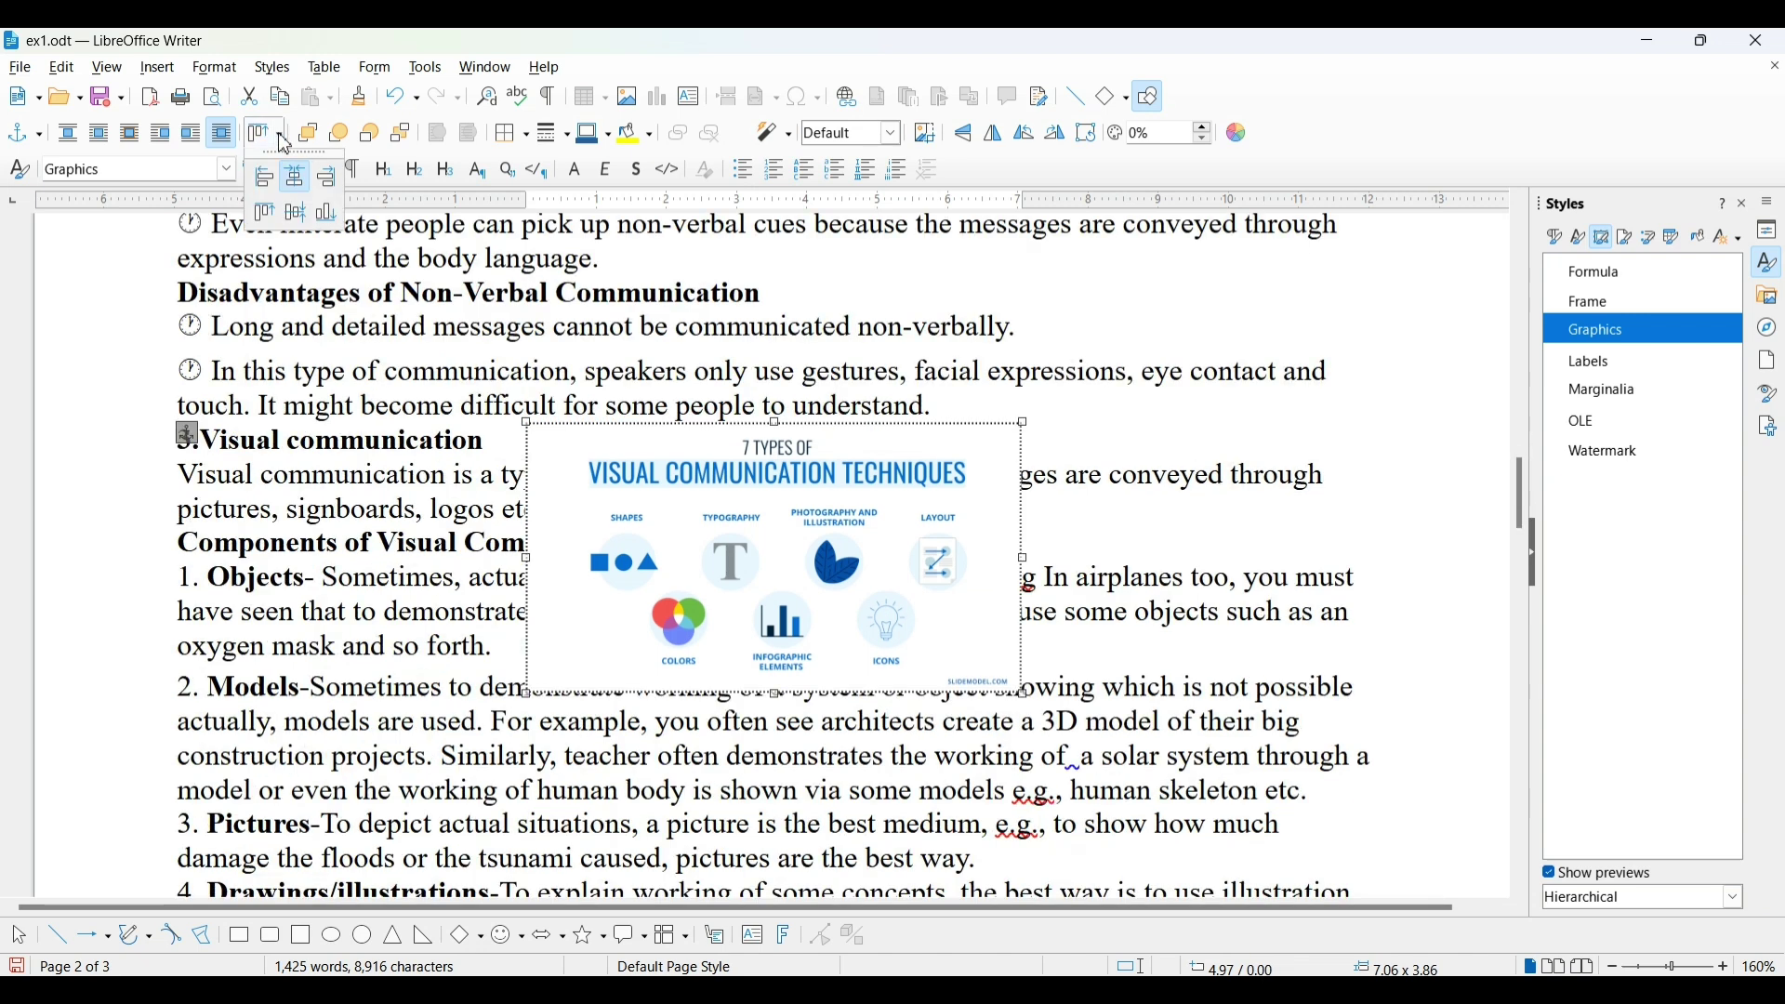
click(264, 214)
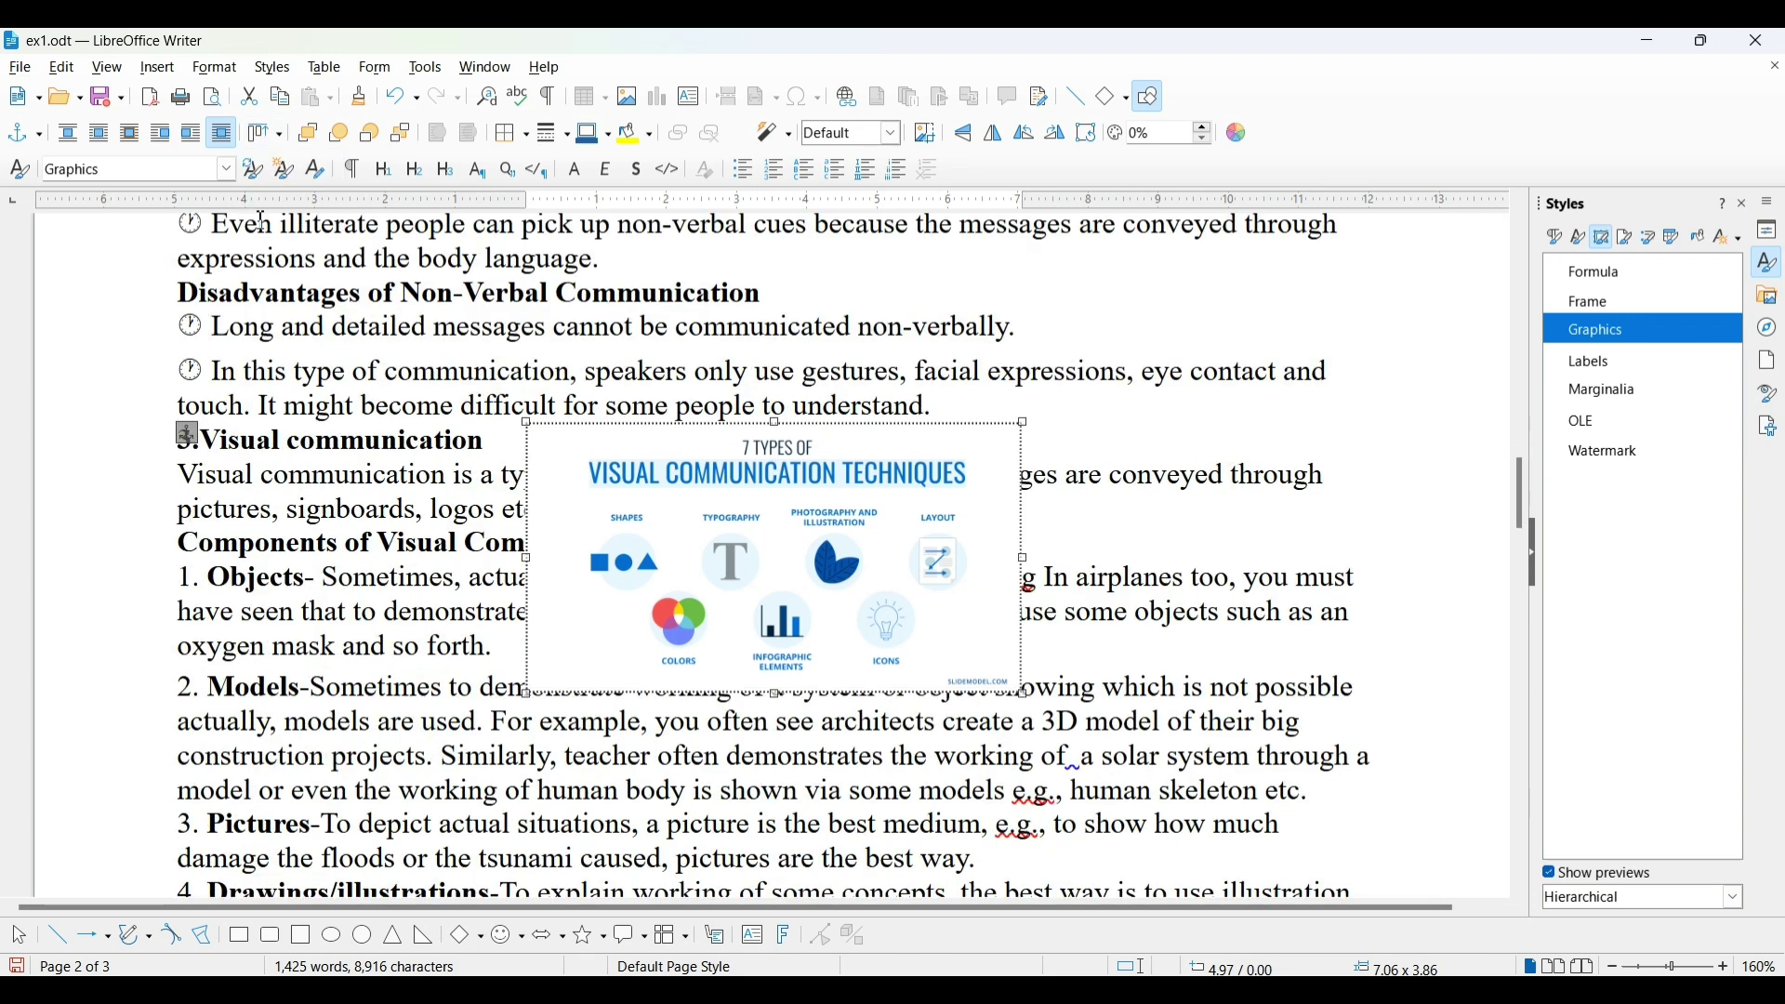
click(279, 134)
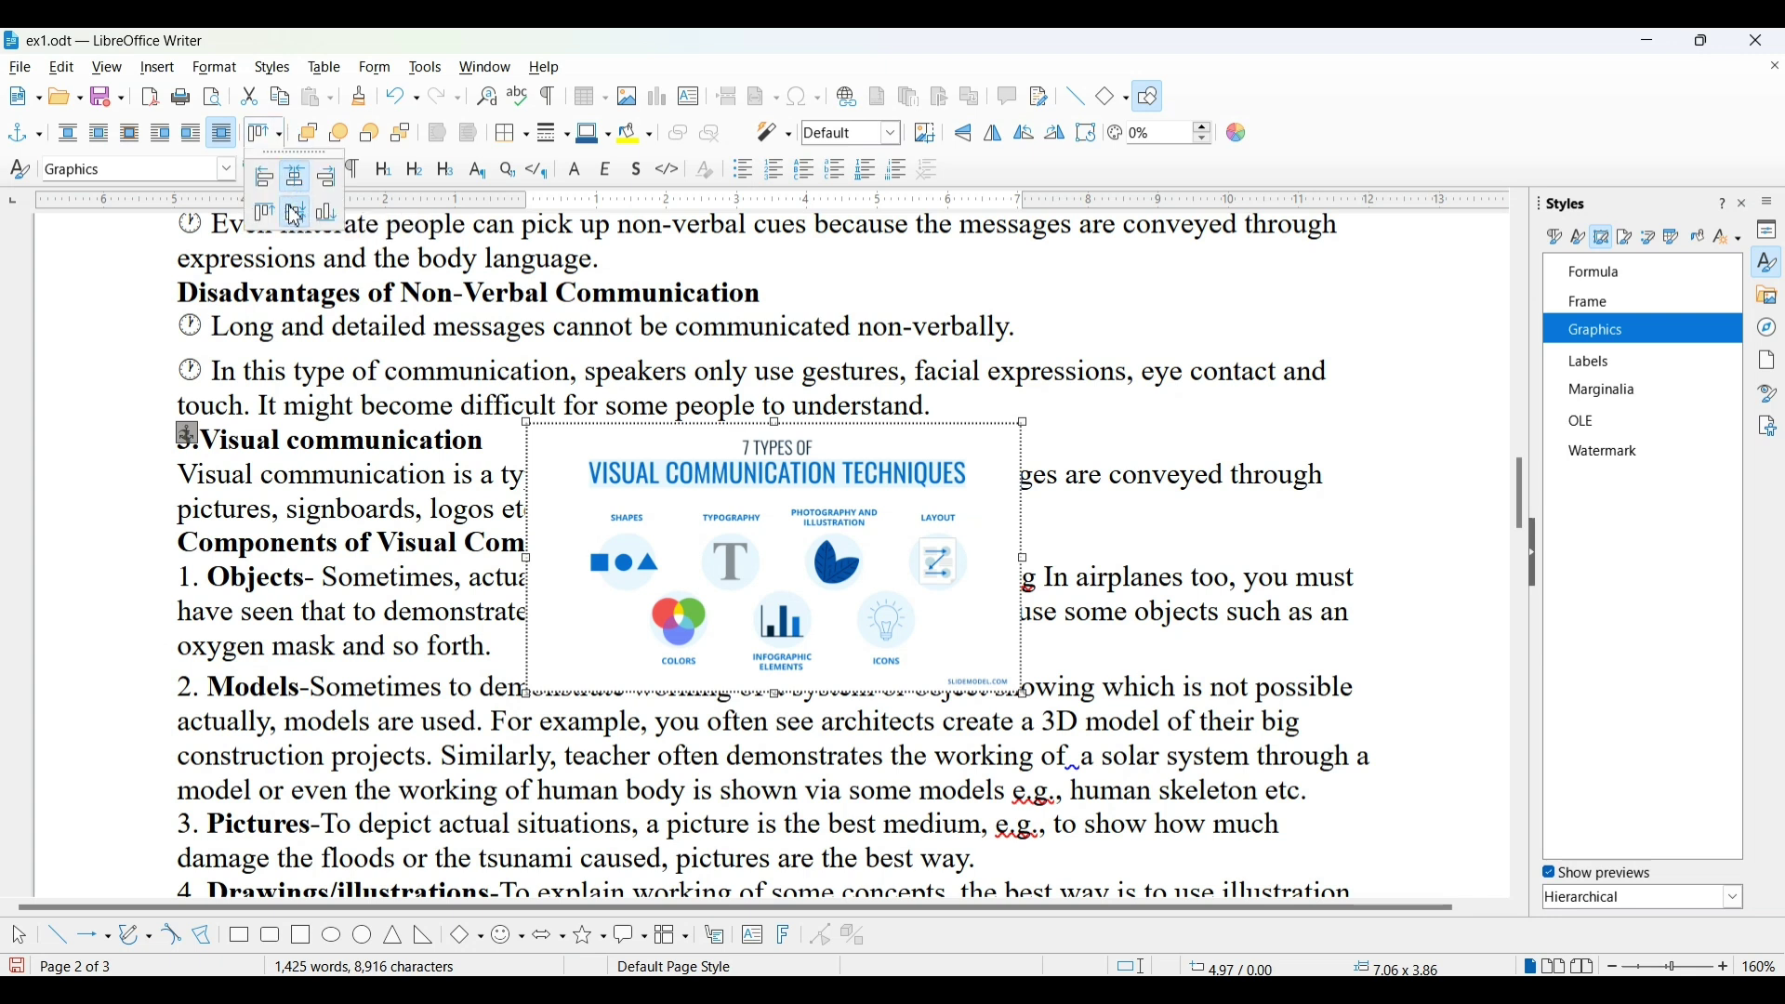
click(294, 211)
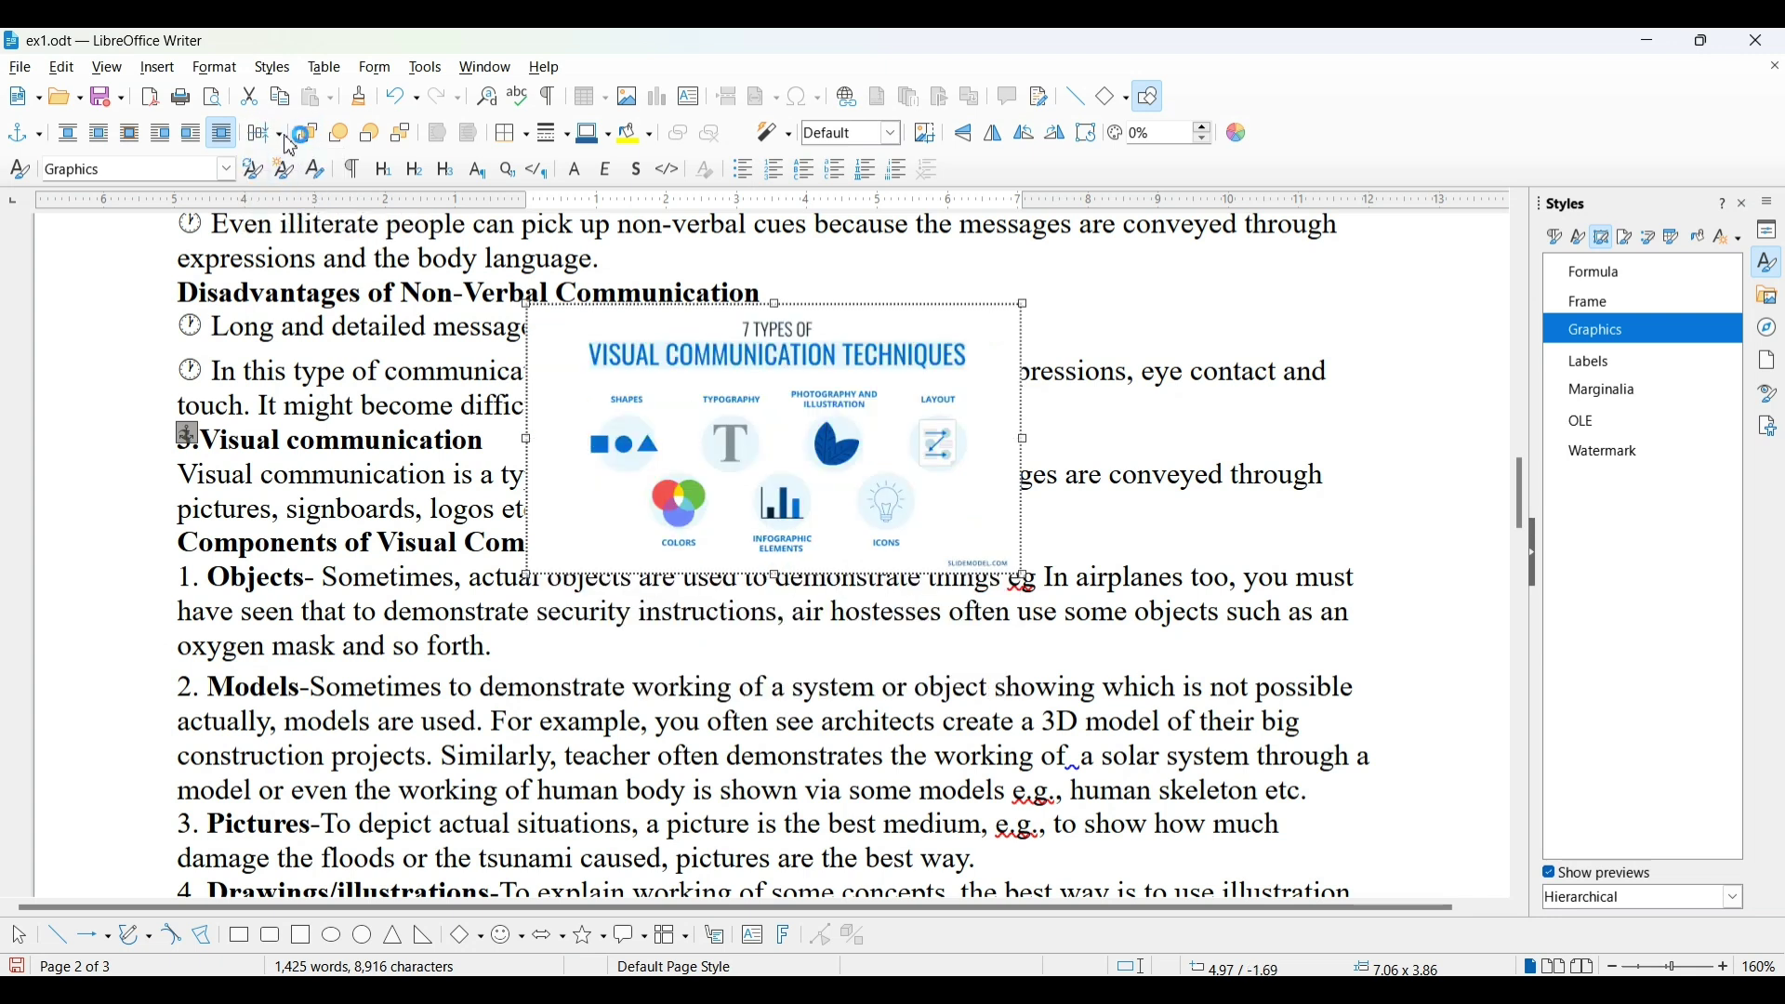
click(279, 134)
click(310, 198)
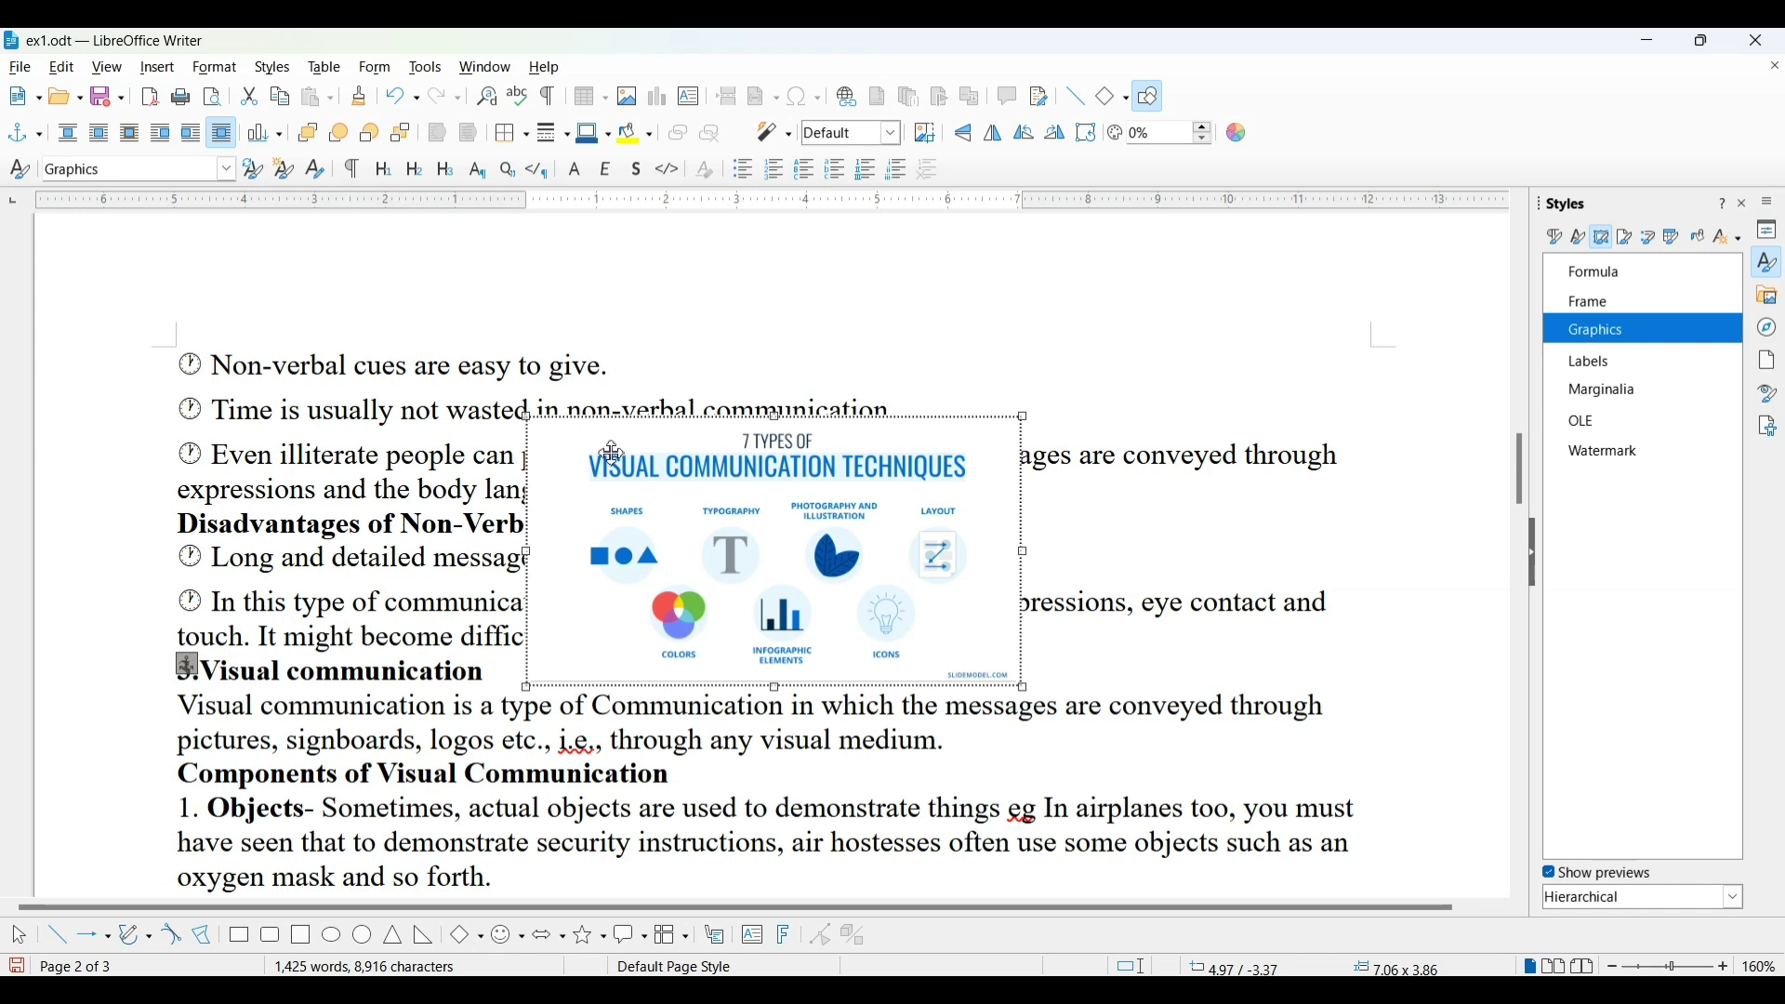
Step: Drag the infographic down to the left margin beside '2. Models', over points 2–4
drag(651, 472, 656, 777)
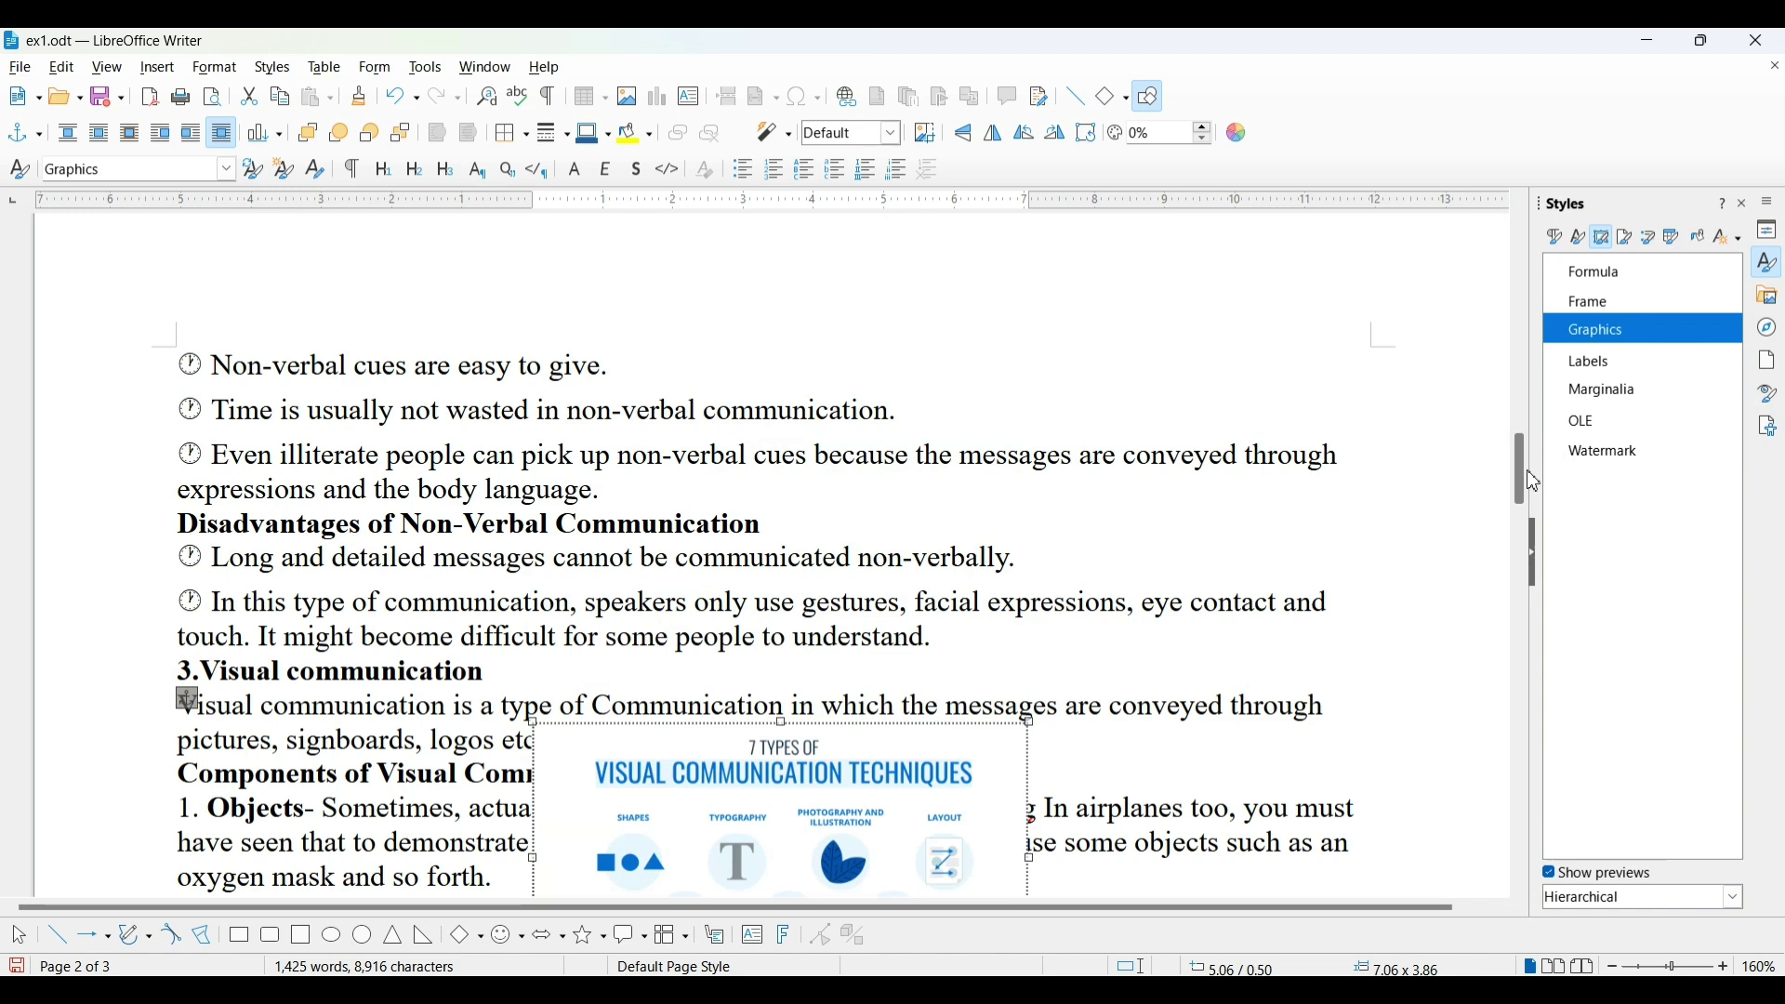
mouse_move(1530, 476)
mouse_down()
mouse_move(1521, 526)
mouse_move(1522, 491)
mouse_up()
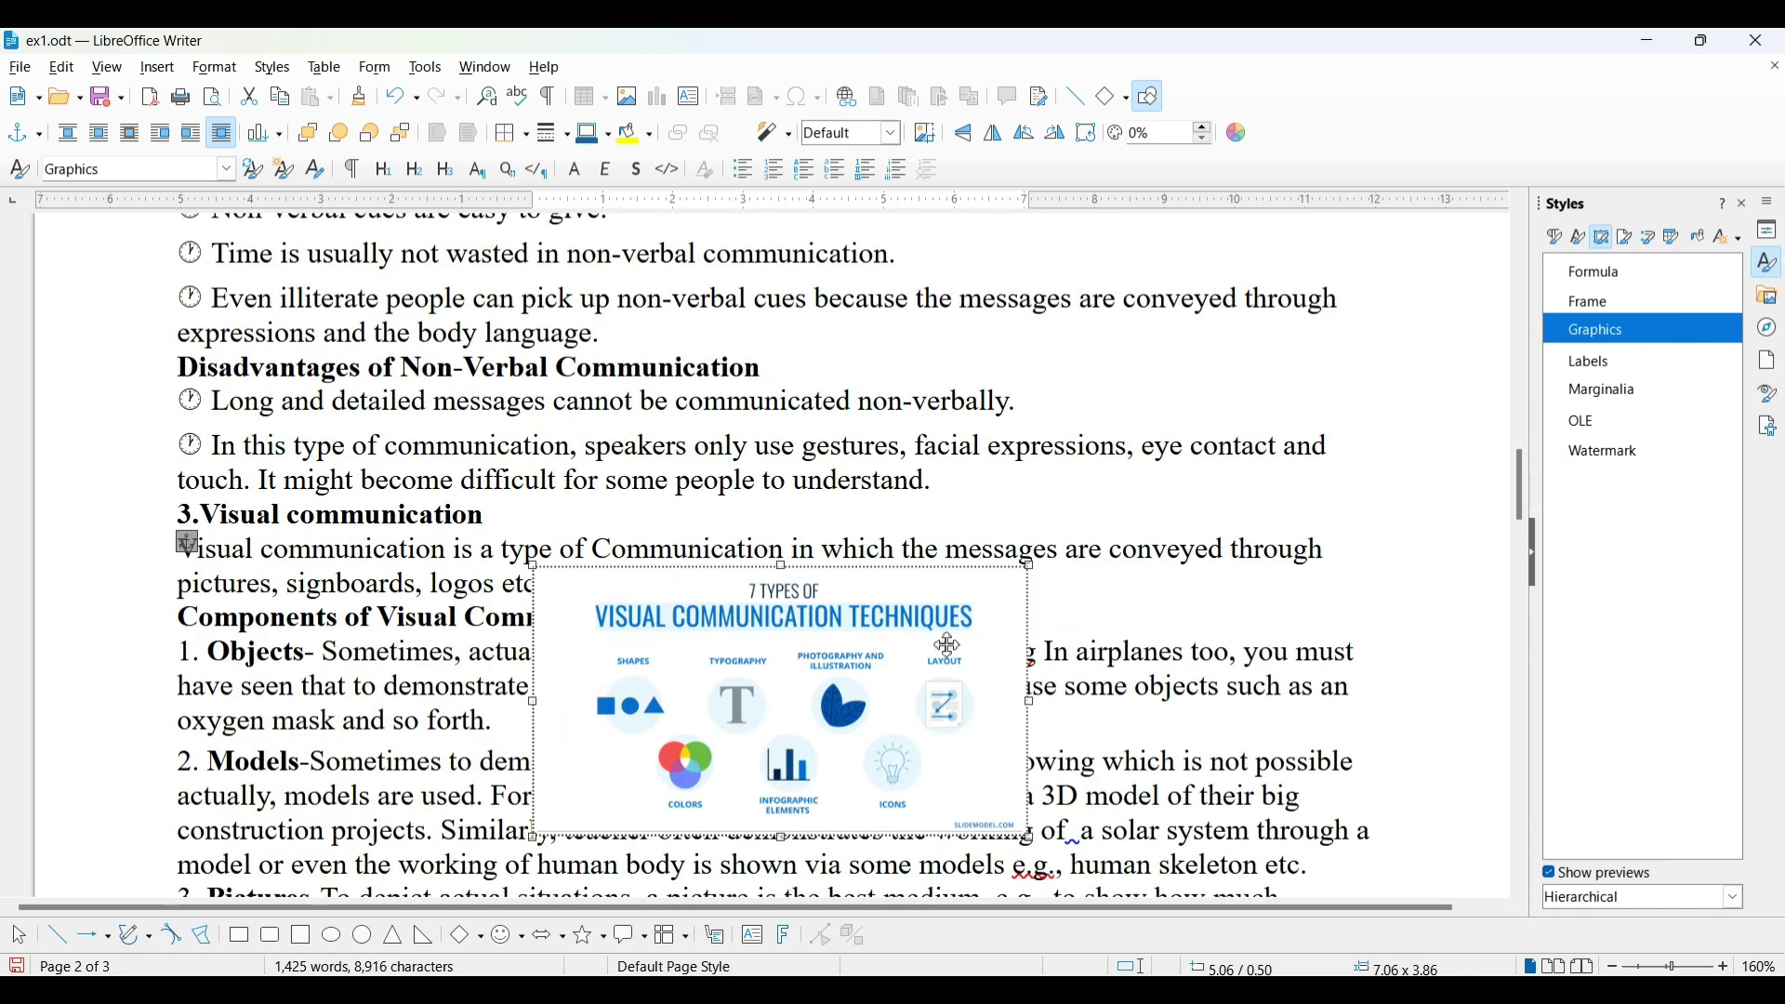
drag(948, 644, 947, 748)
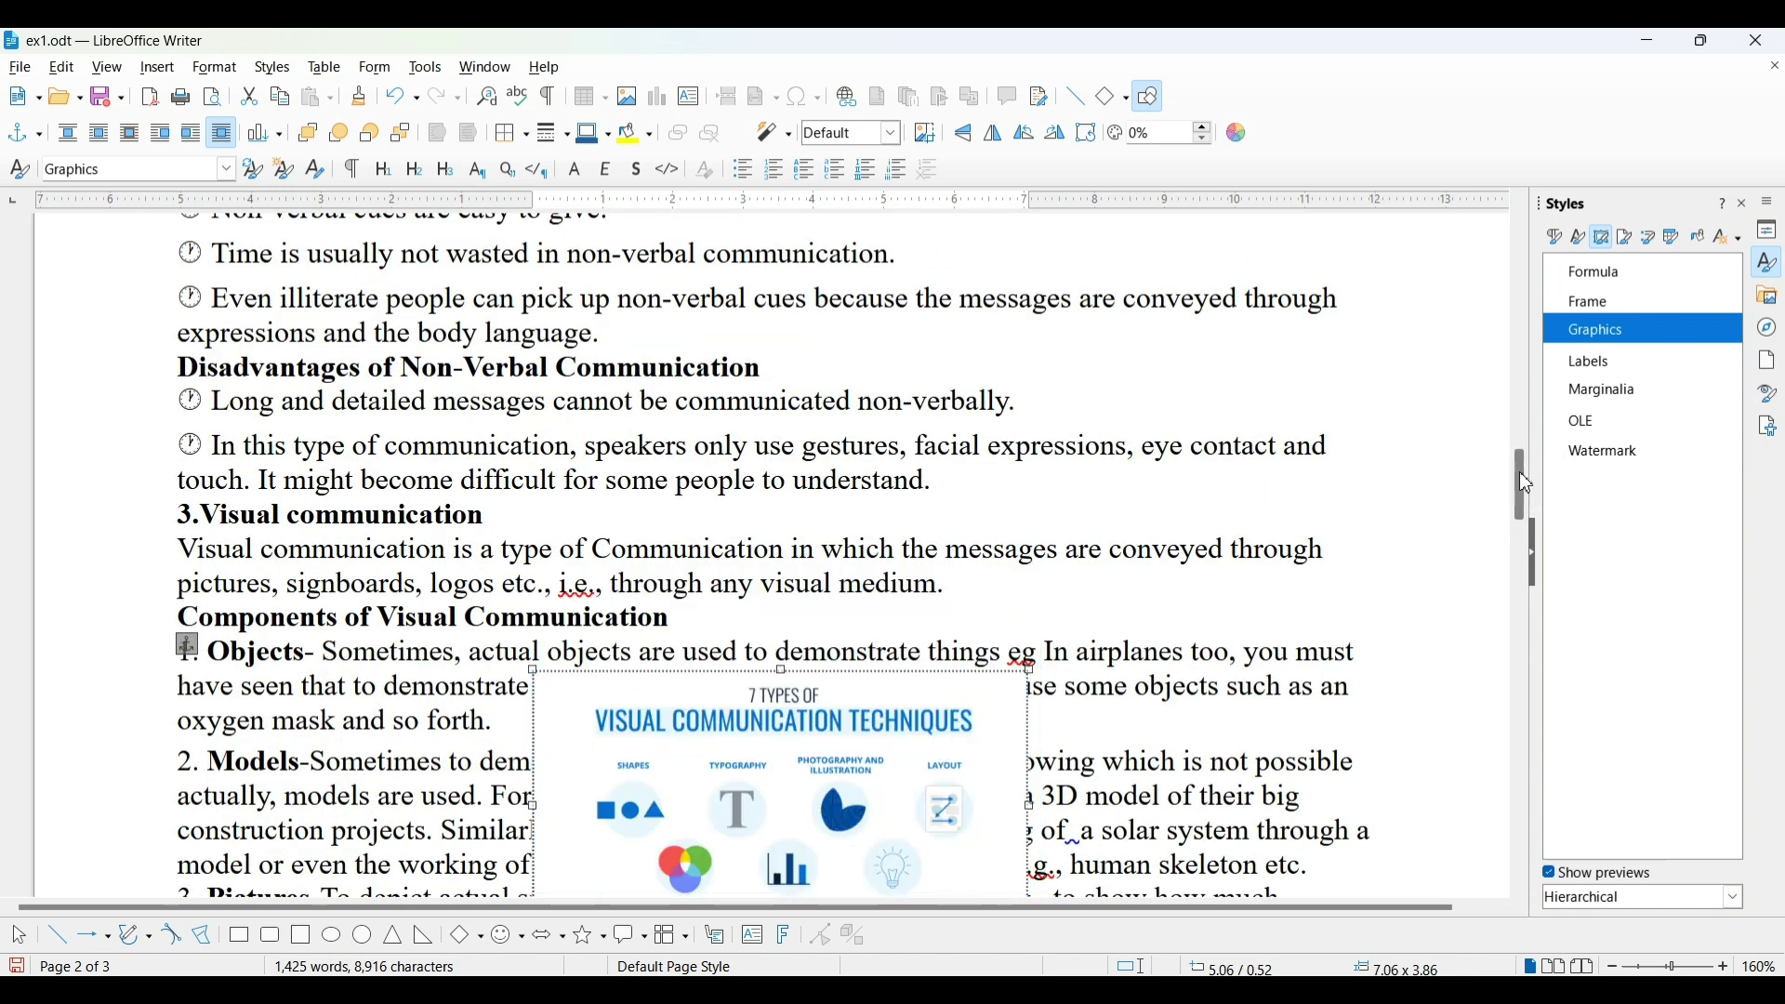
drag(1527, 483, 1527, 515)
drag(911, 493, 556, 581)
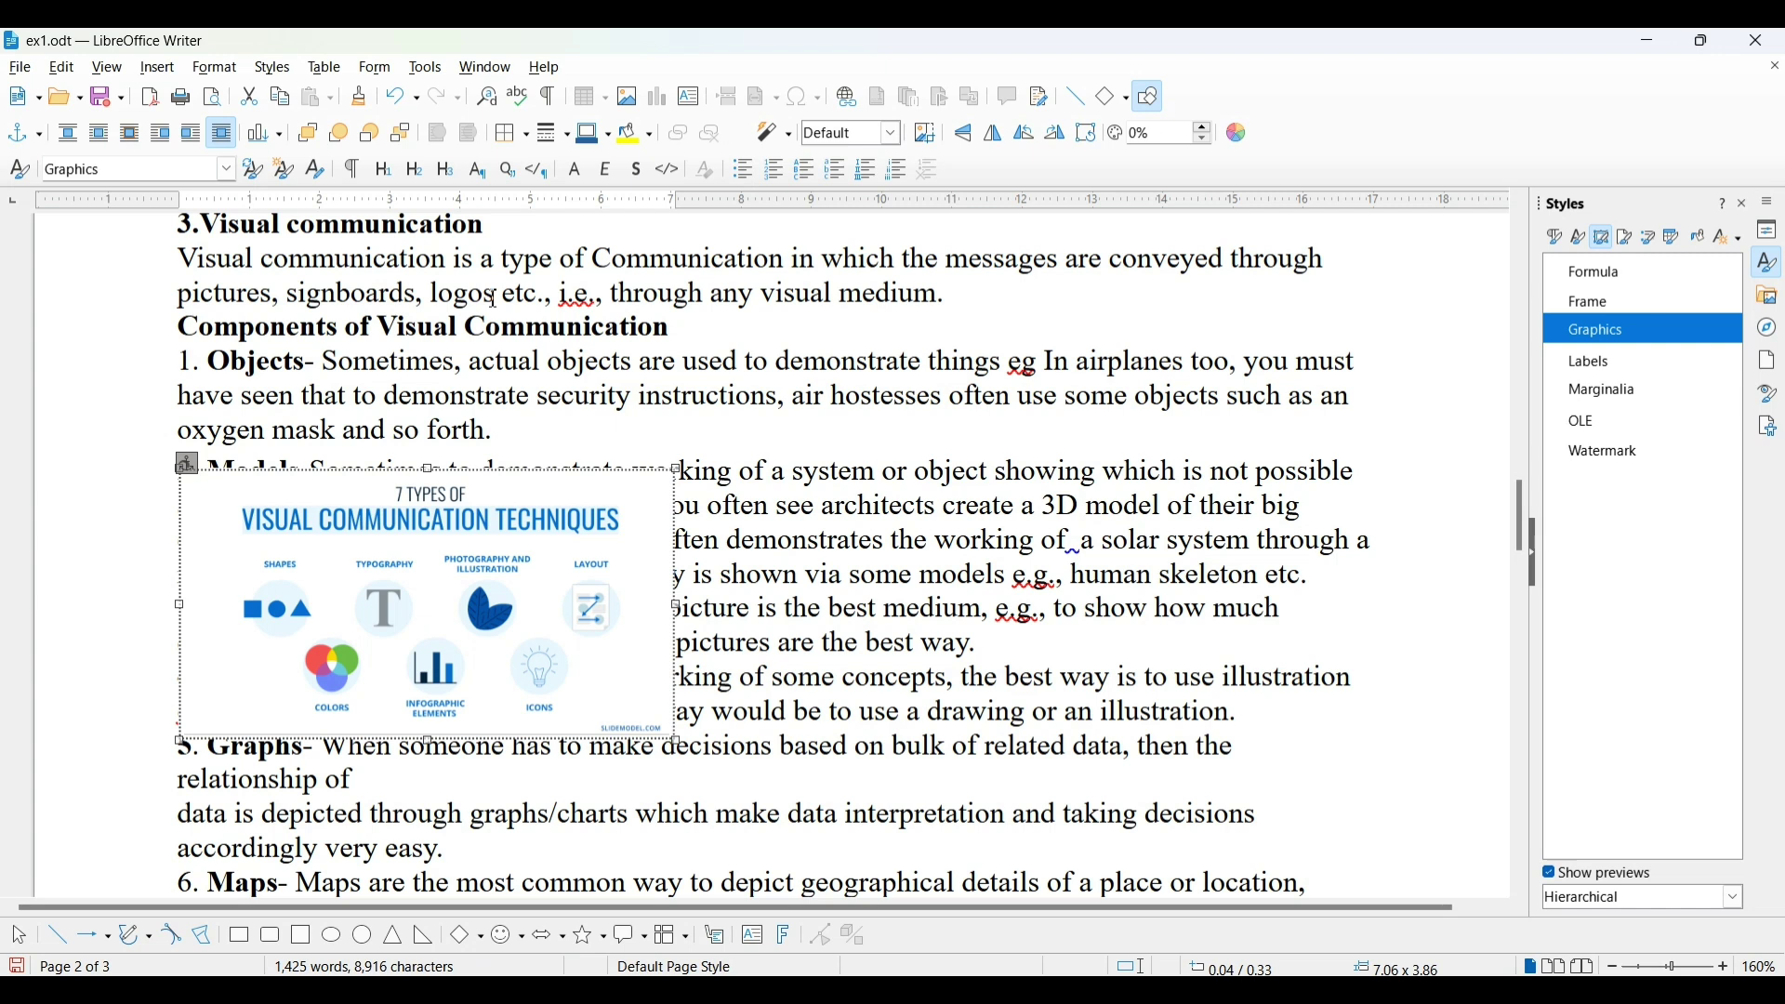
Step: Center the infographic on the page, then align it right and bottom to its anchor
click(281, 136)
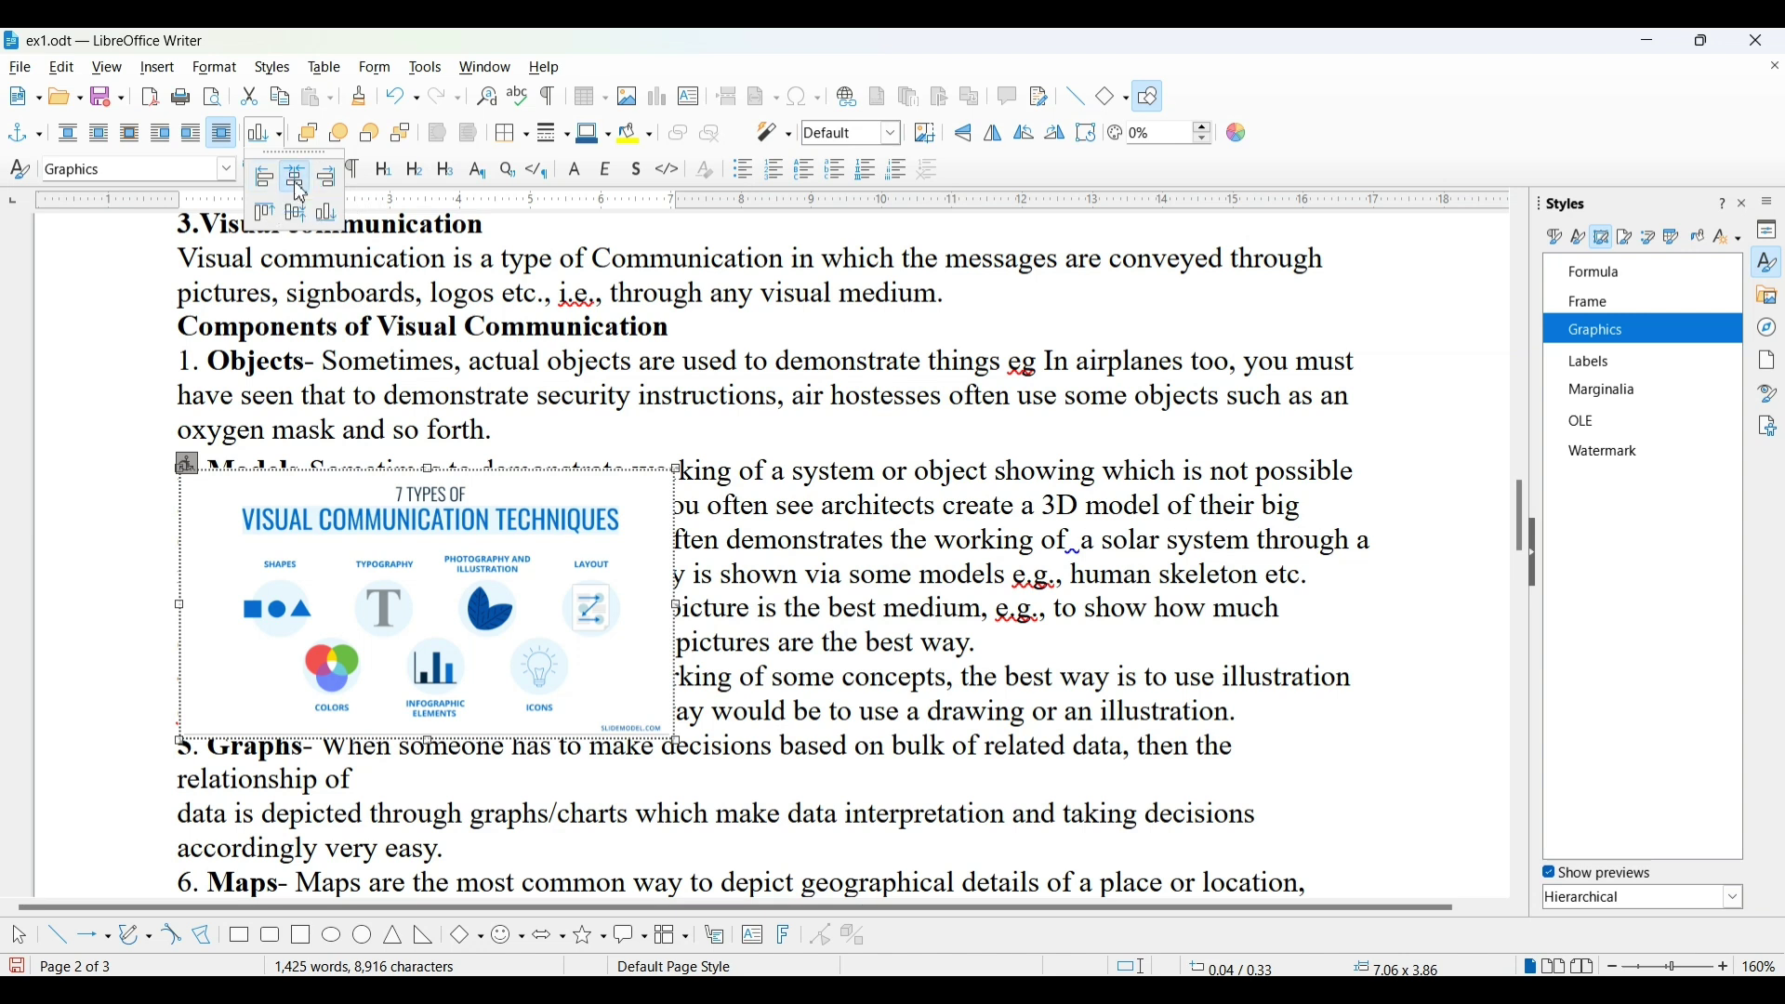
click(298, 182)
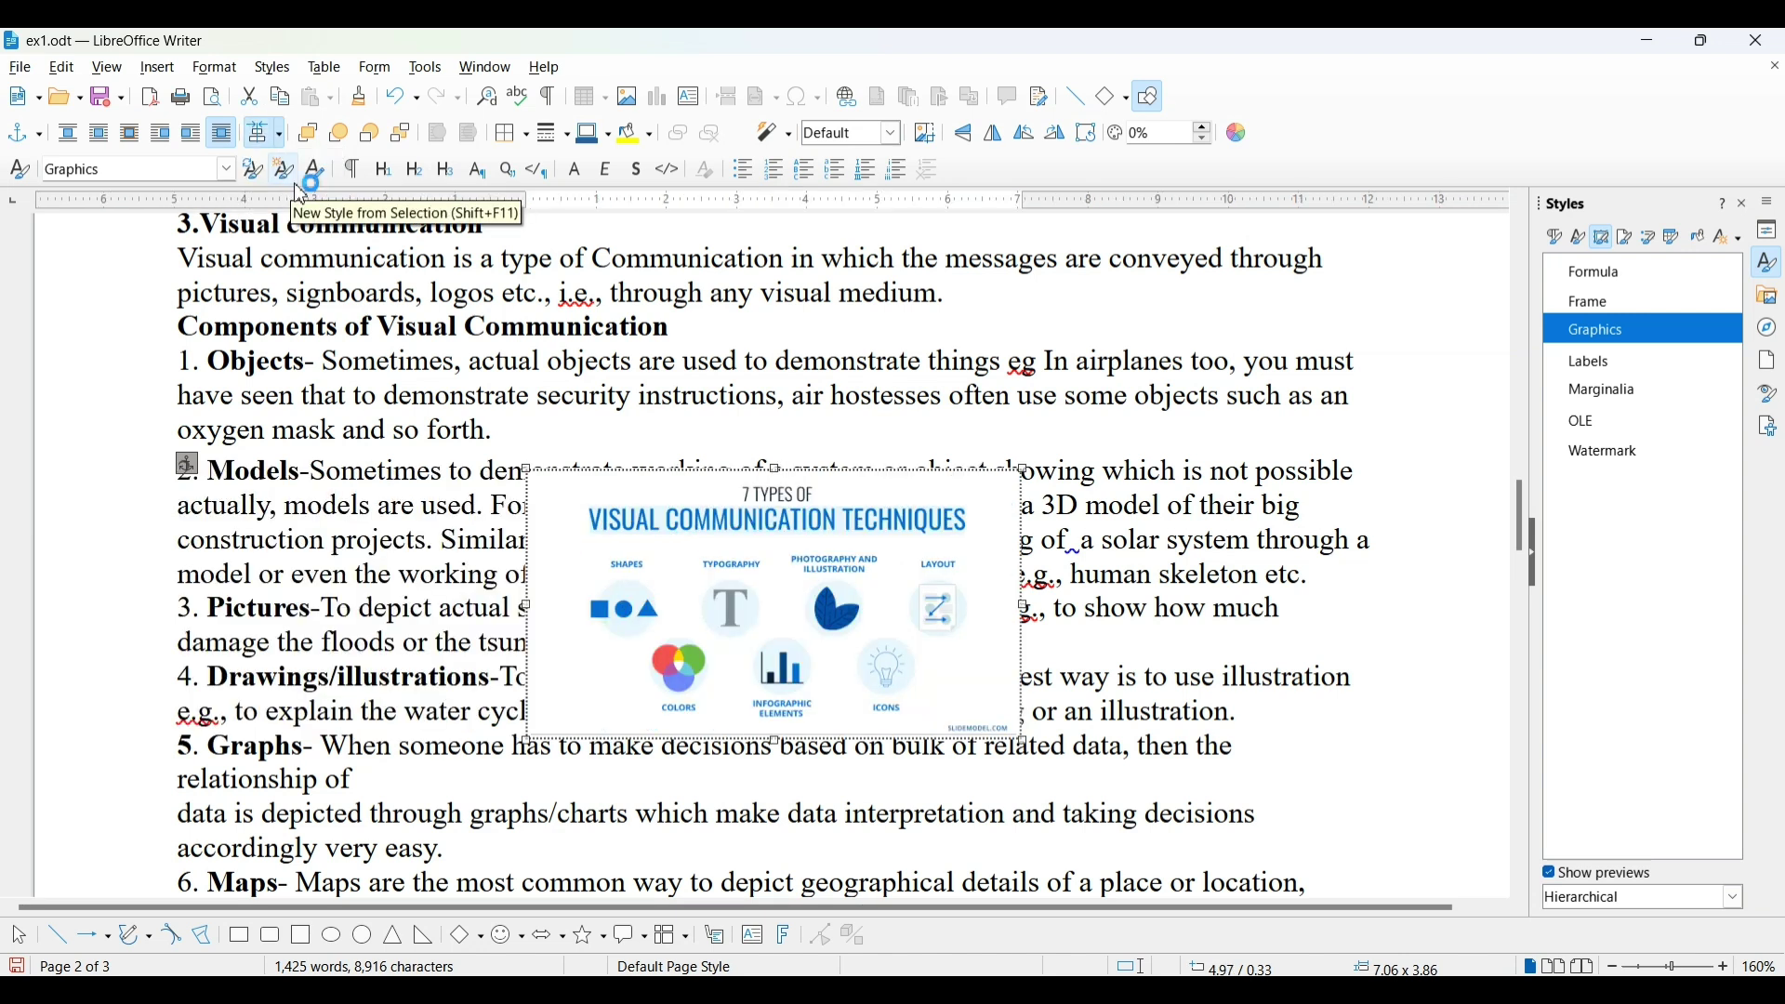
click(278, 134)
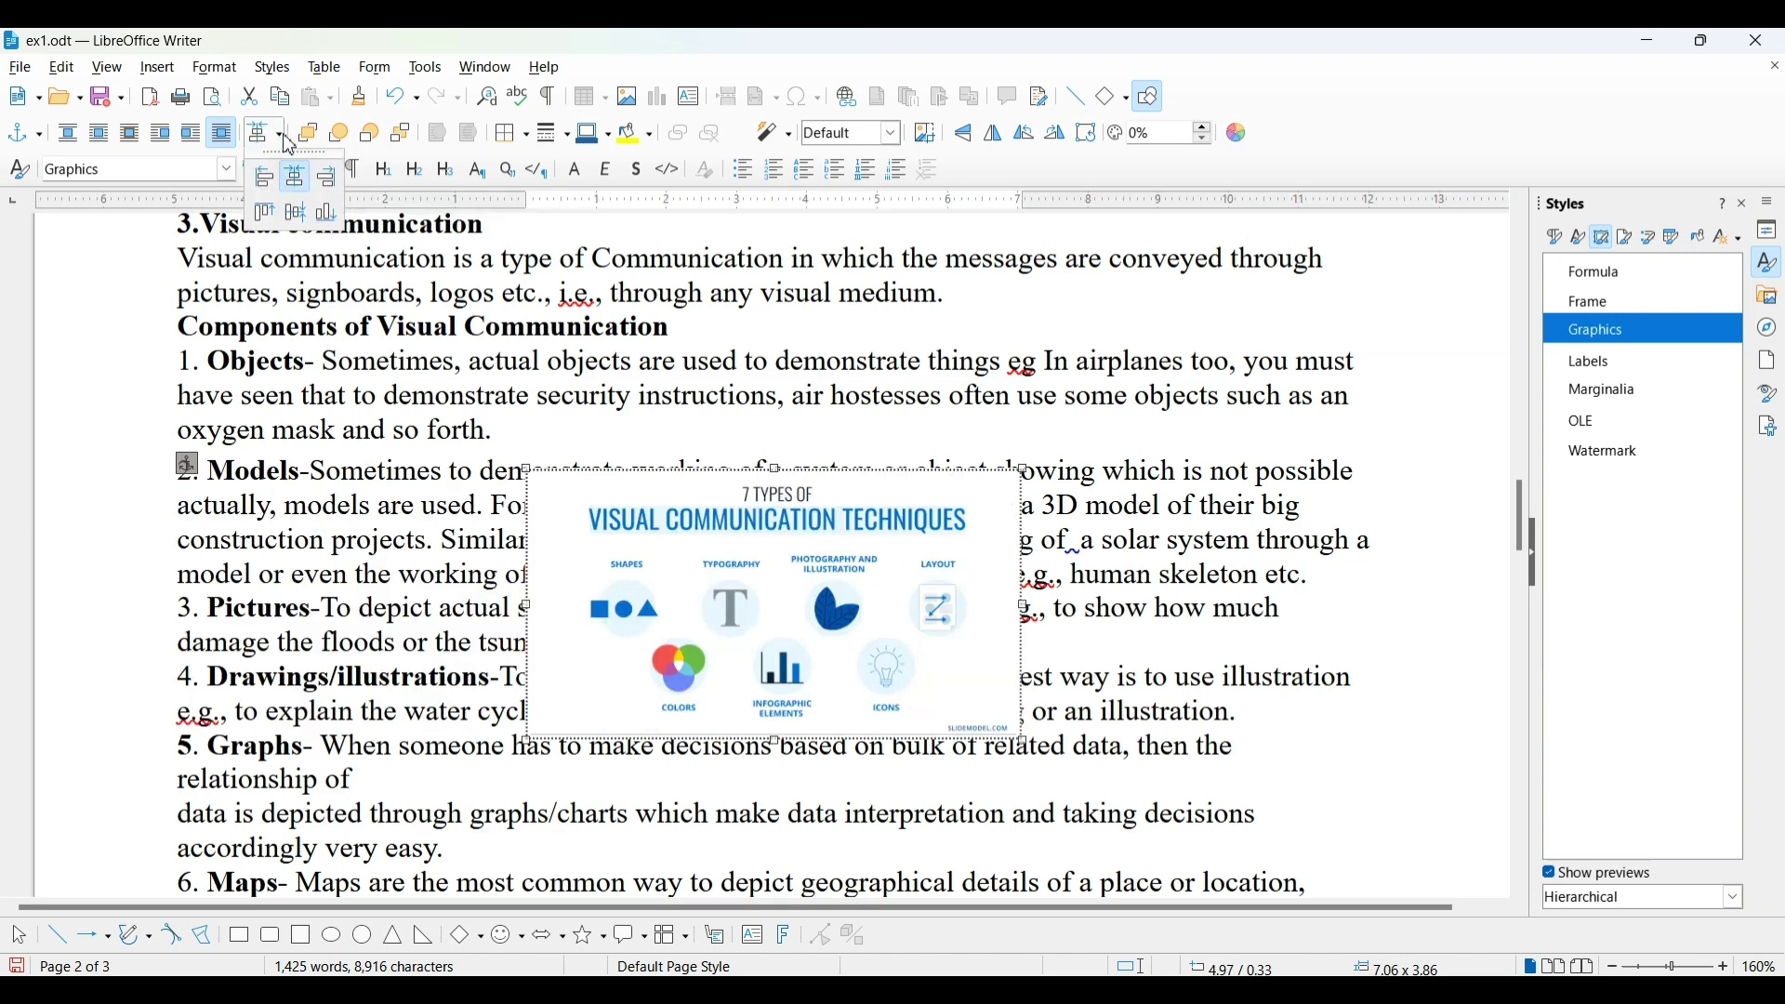
click(328, 186)
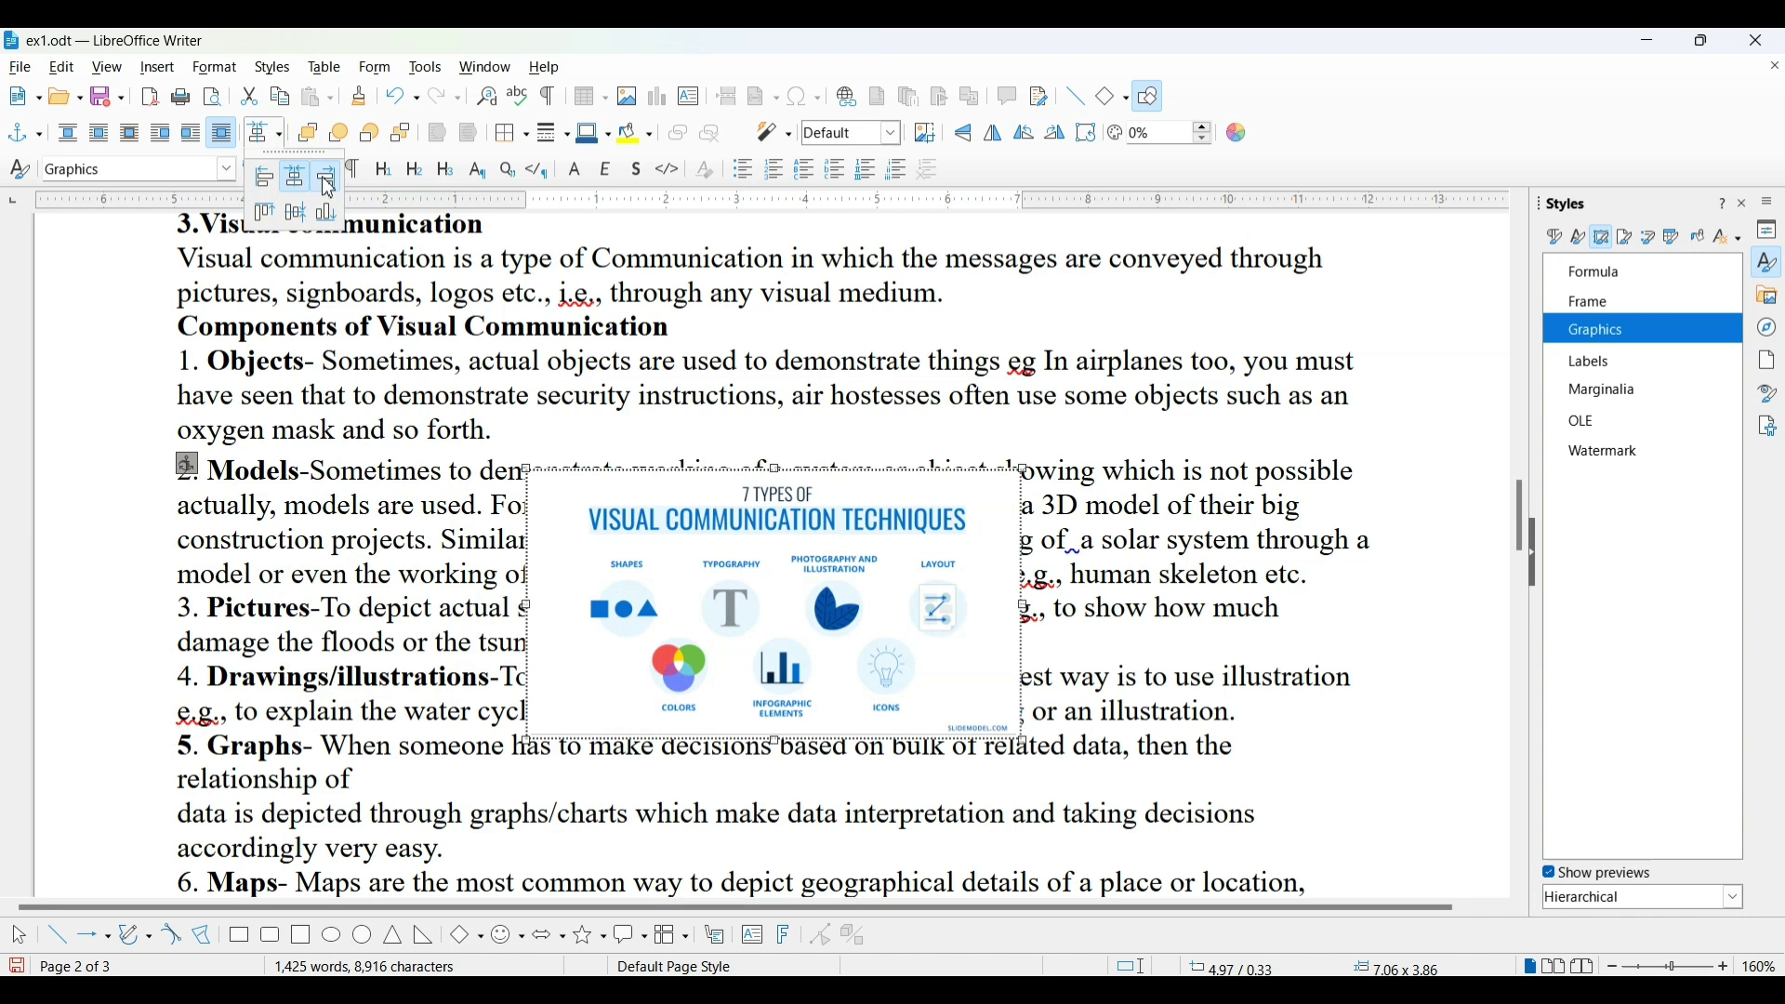
click(281, 139)
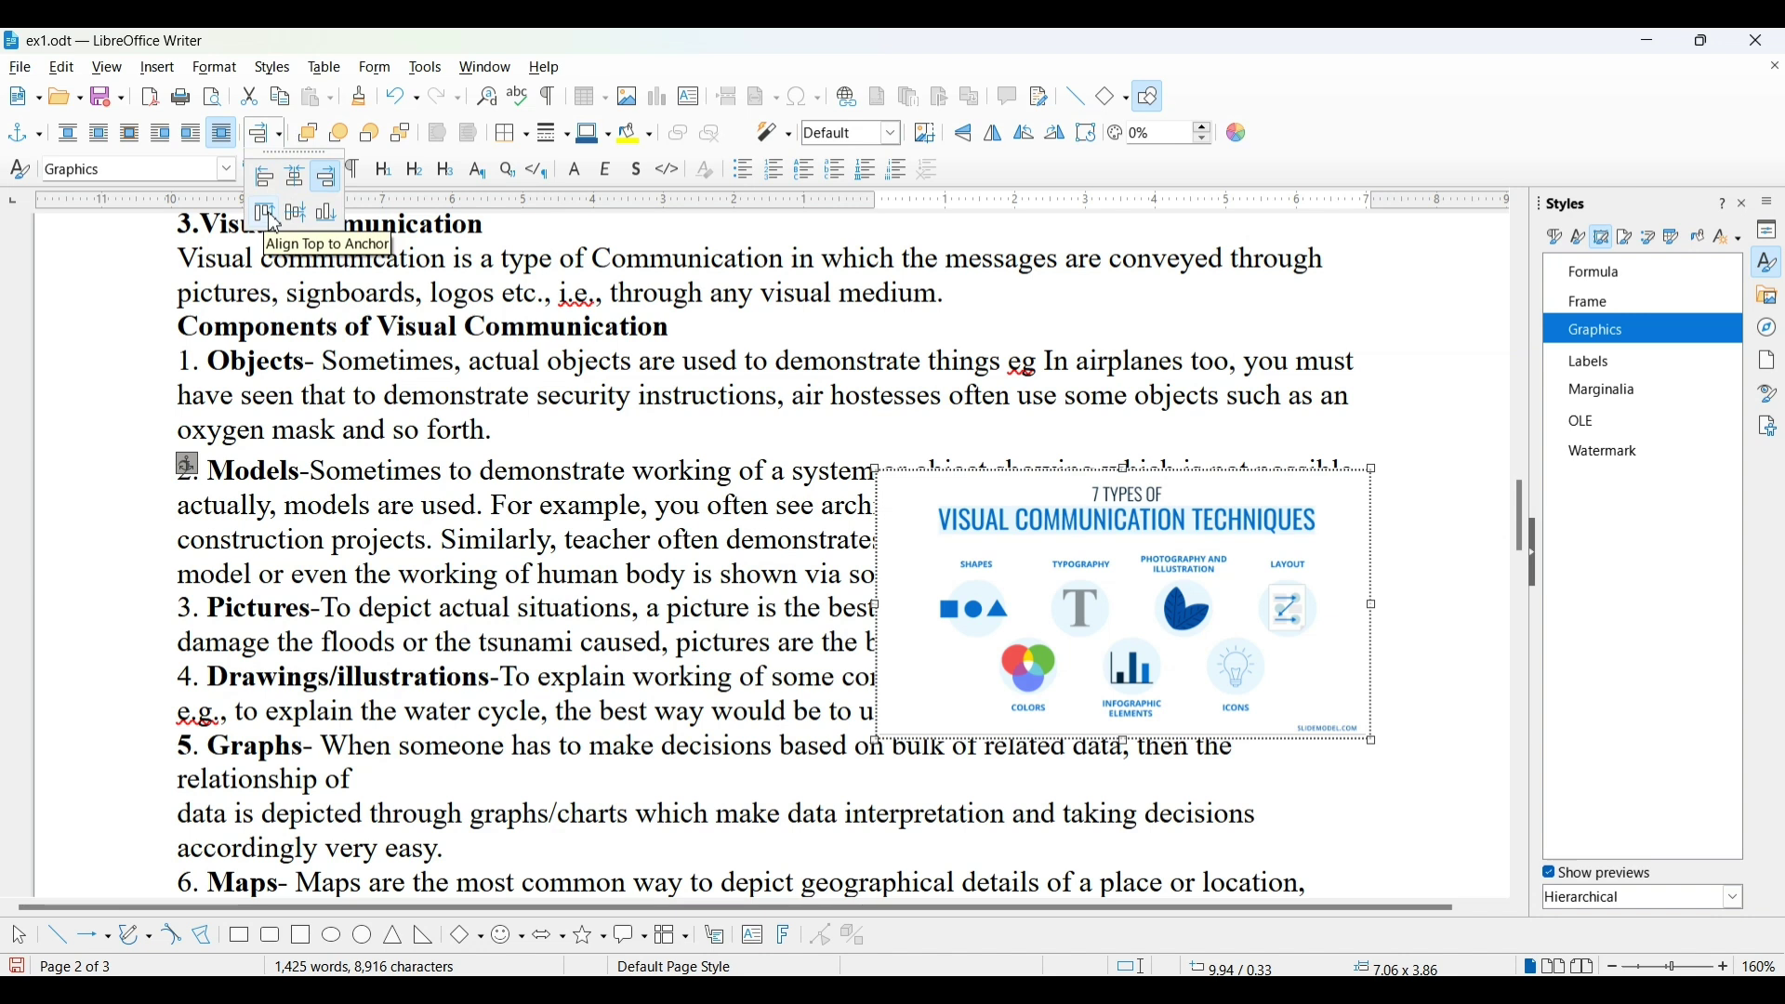
click(326, 214)
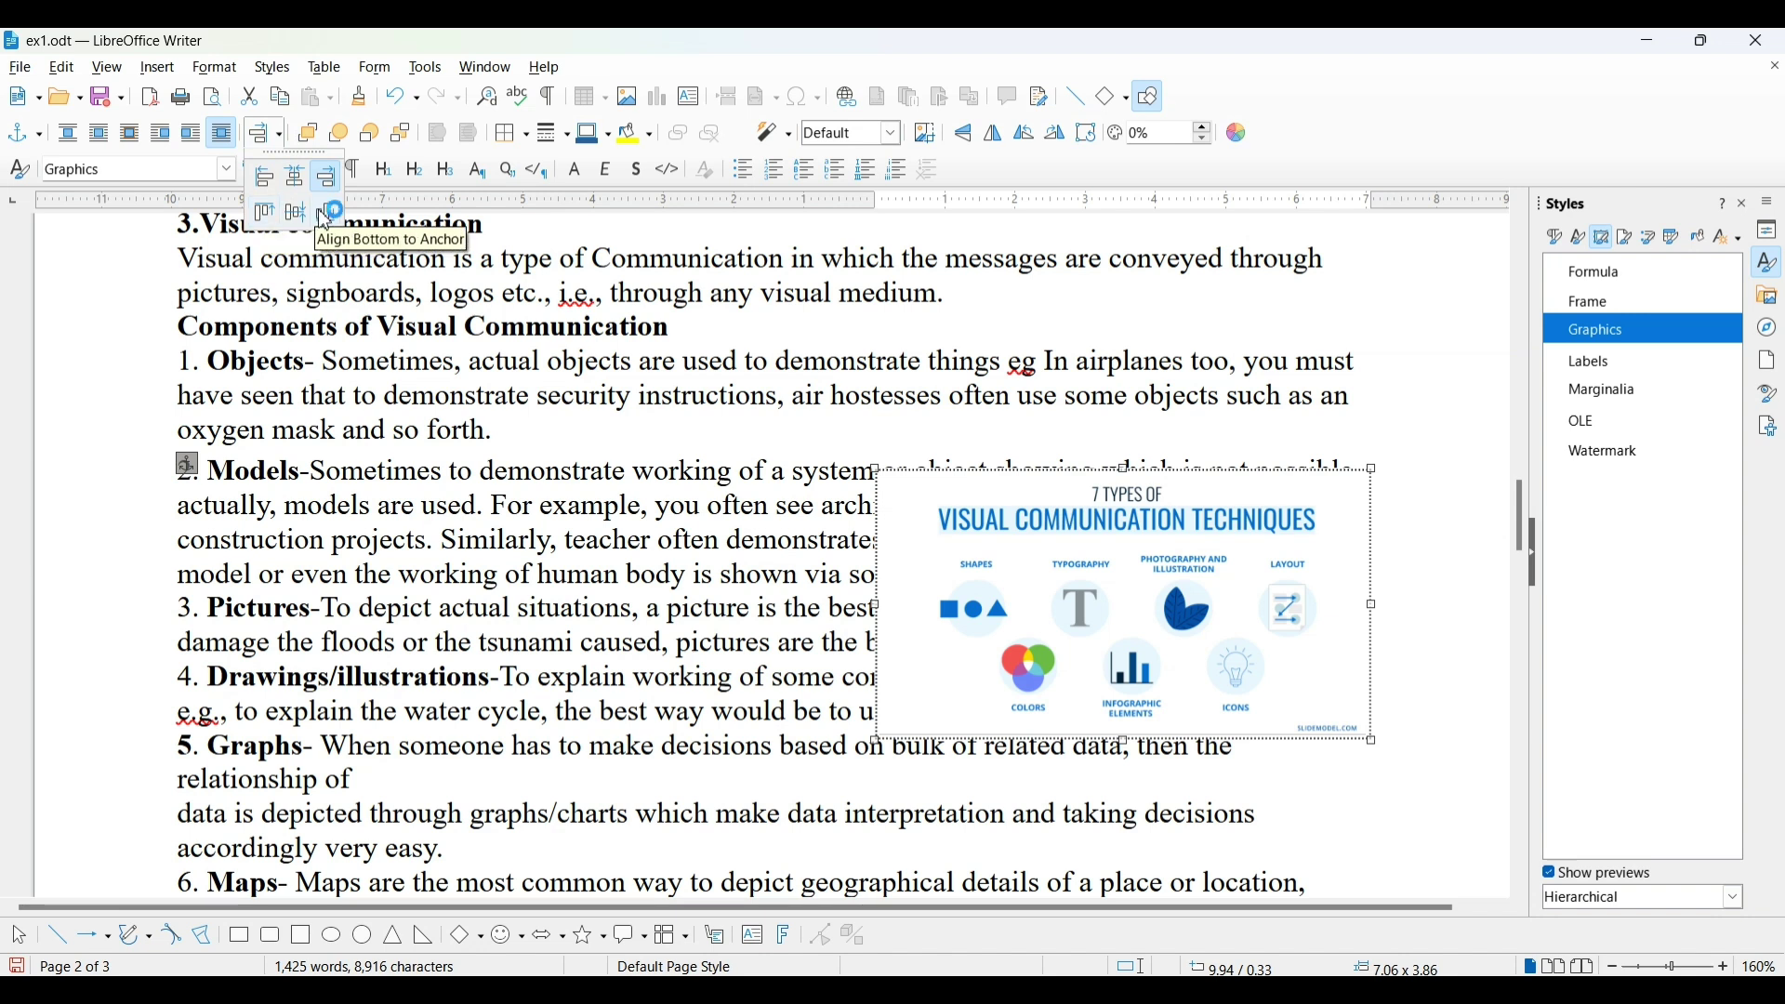